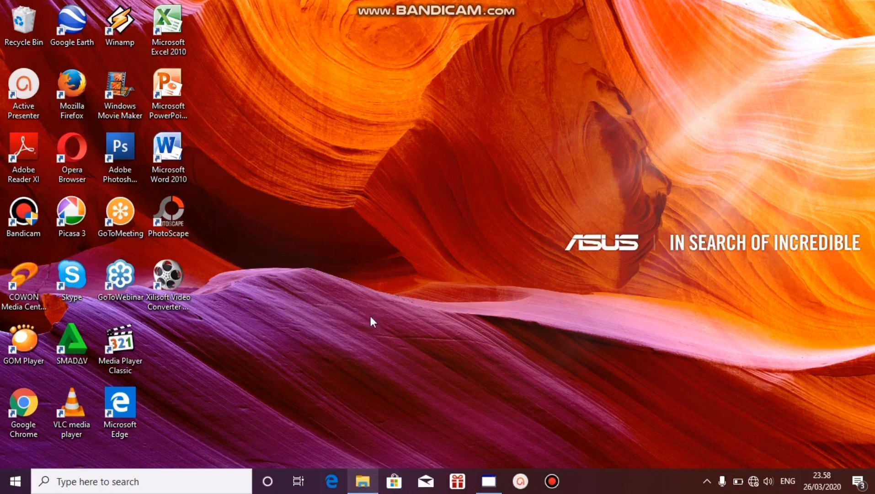
Step: Open the Latian Kertas Kerja folder on drive D:, inside 2020- Aplikasi Praktek and e-SPT Masa 21-26
{"action": "left_click", "coordinate": [353, 488]}
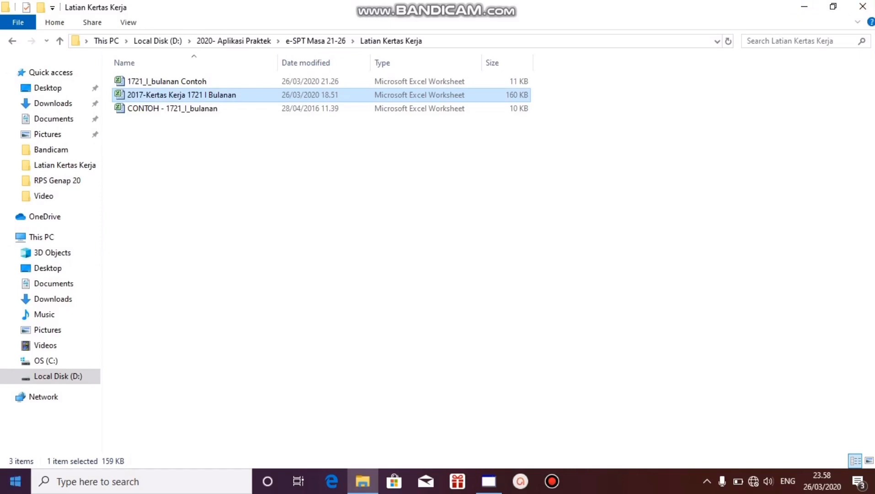
{"action": "left_click", "coordinate": [64, 380]}
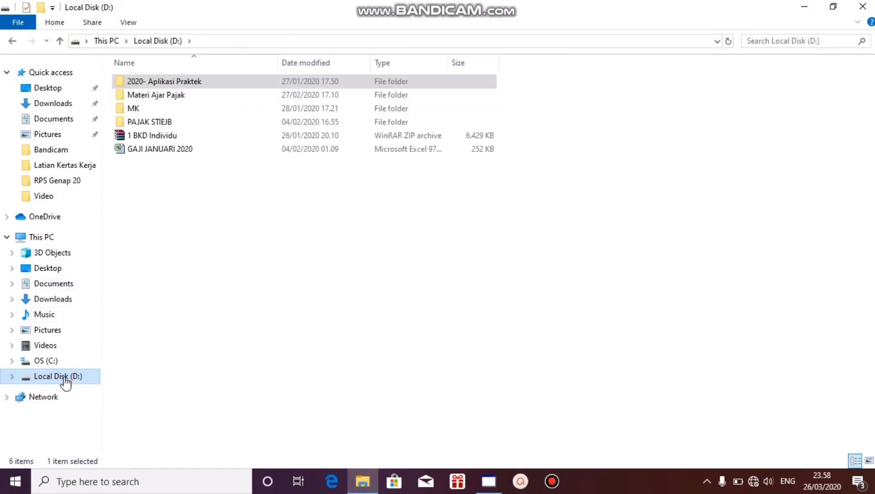
{"action": "double_click", "coordinate": [203, 84]}
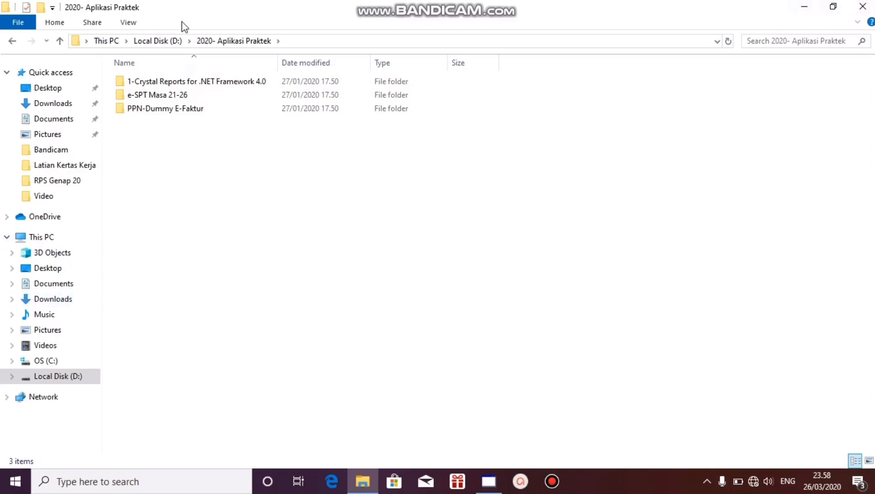
{"action": "double_click", "coordinate": [197, 97]}
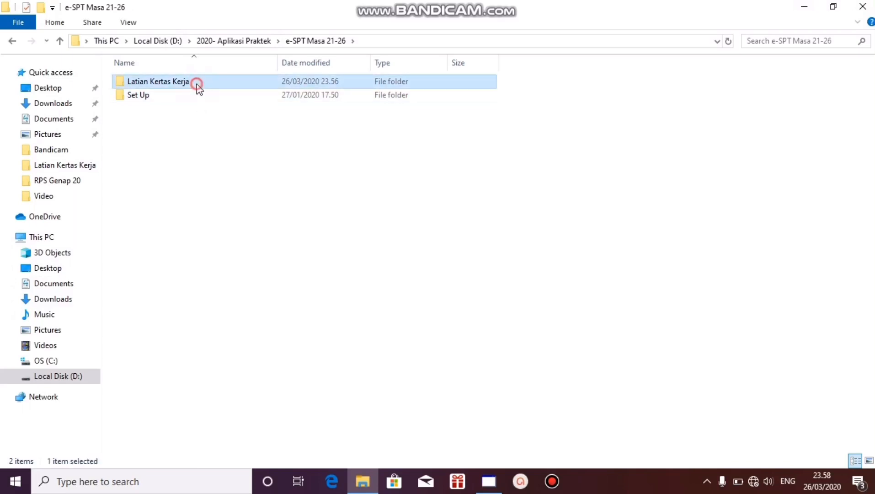
{"action": "double_click", "coordinate": [196, 87]}
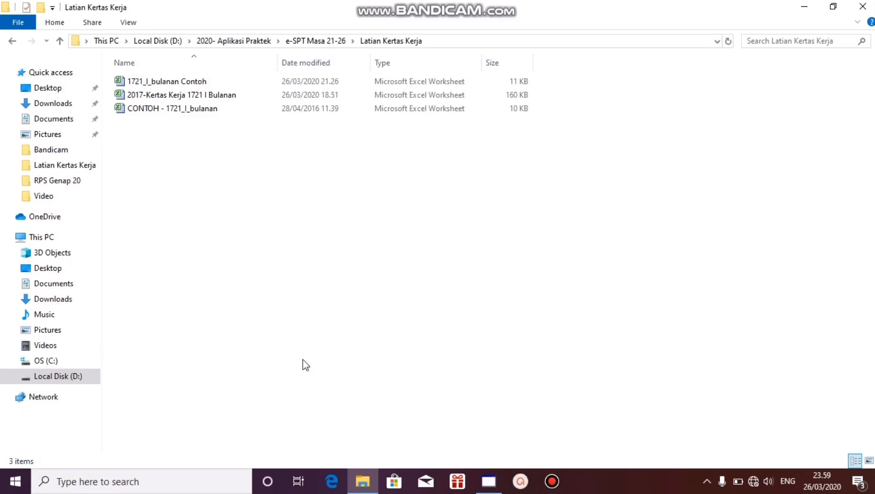
Step: Open the workbook 2017-Kertas Kerja 1721 I Bulanan and dismiss the external links prompt without updating
{"action": "left_click", "coordinate": [184, 80]}
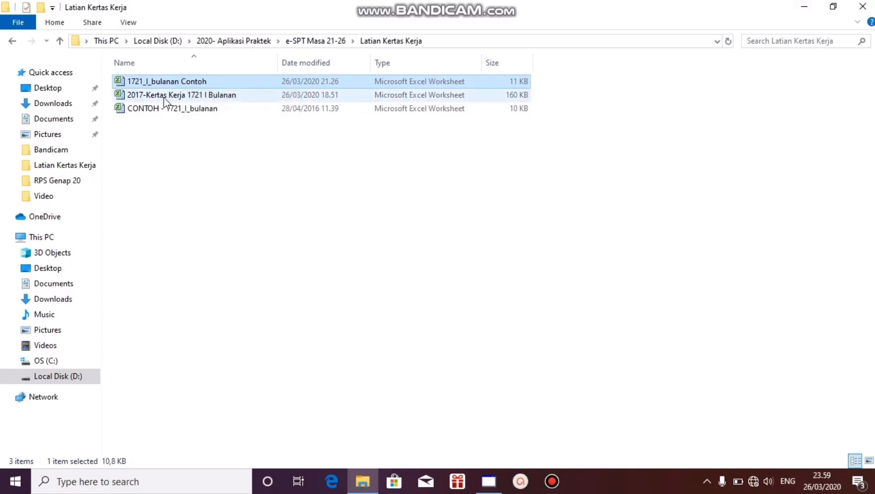
{"action": "left_click", "coordinate": [375, 262]}
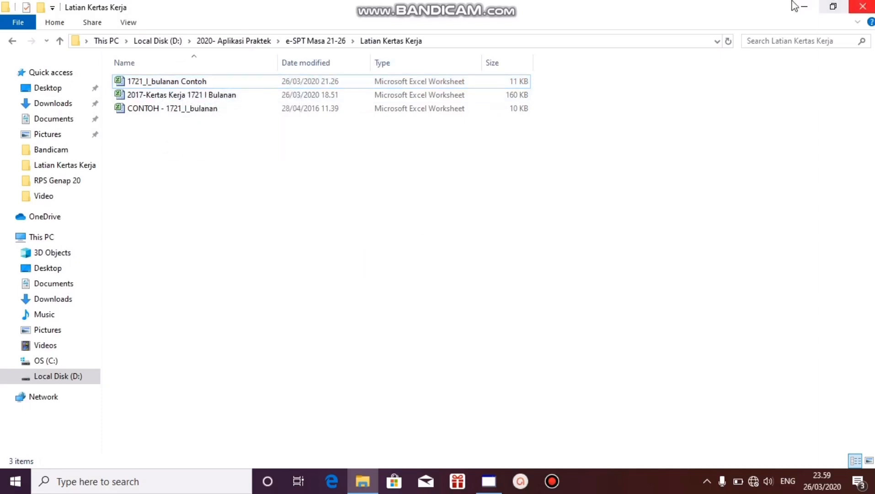
{"action": "double_click", "coordinate": [239, 94]}
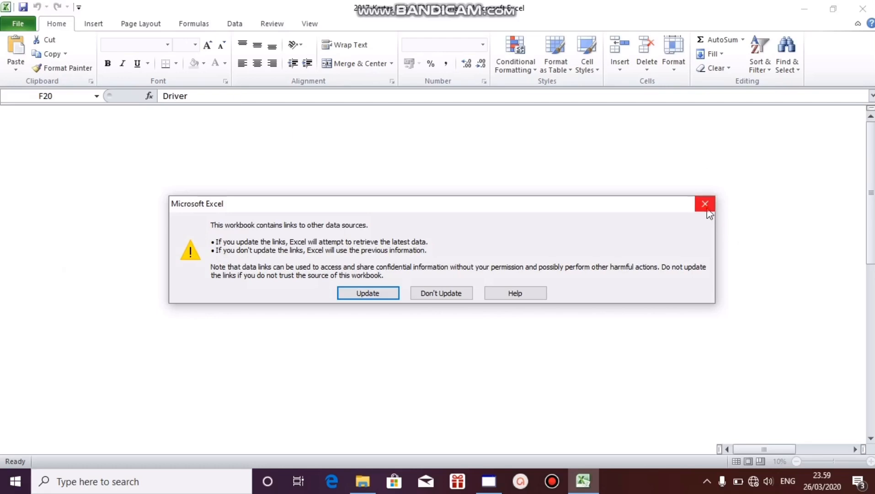
{"action": "left_click", "coordinate": [707, 208]}
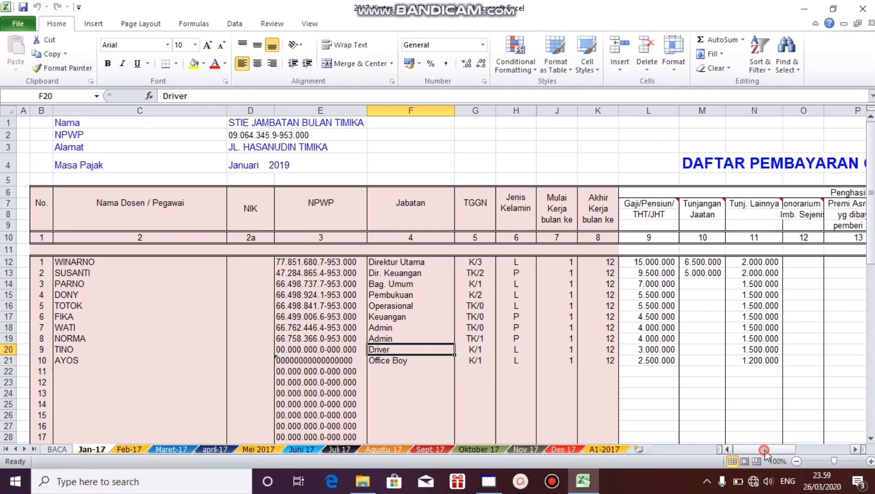
Step: Examine the monthly PPh 21 amounts in AG12:AG21 and the tax period in the Jan-17 sheet's header
{"action": "left_click_drag", "start_coordinate": [764, 451], "coordinate": [809, 450]}
{"action": "left_click_drag", "start_coordinate": [613, 263], "coordinate": [613, 361]}
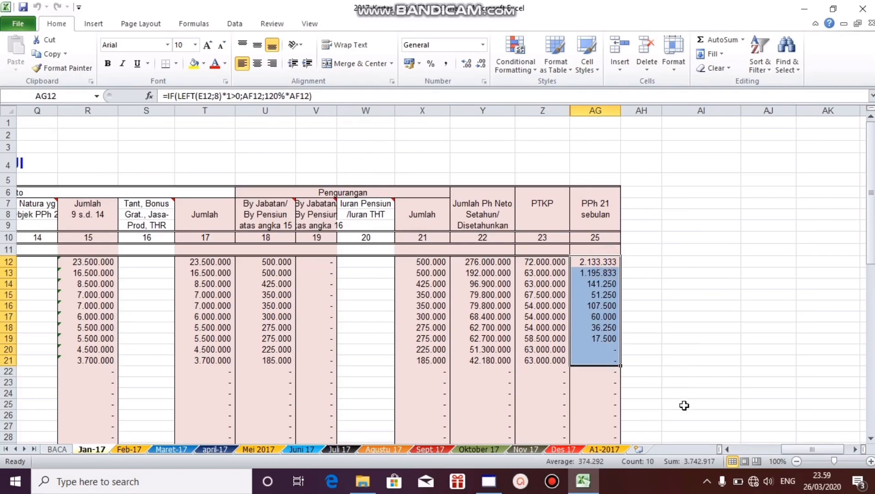
{"action": "left_click_drag", "start_coordinate": [813, 450], "coordinate": [778, 457]}
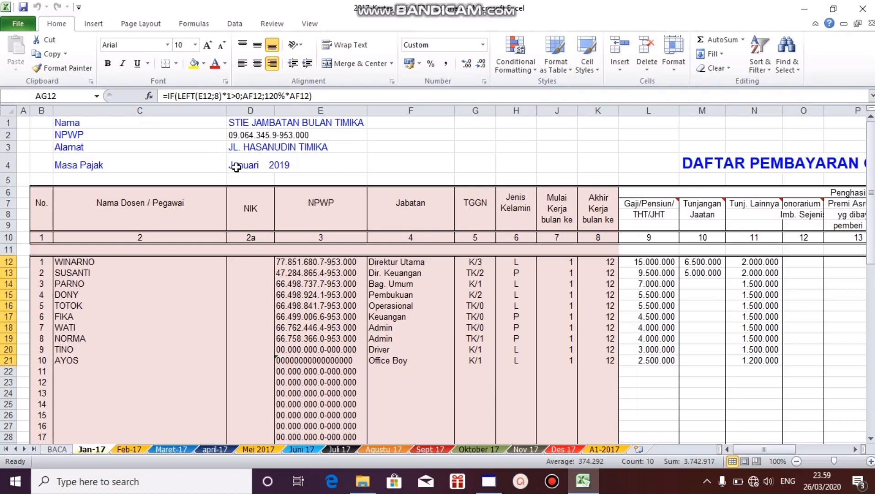
{"action": "left_click_drag", "start_coordinate": [236, 167], "coordinate": [295, 157]}
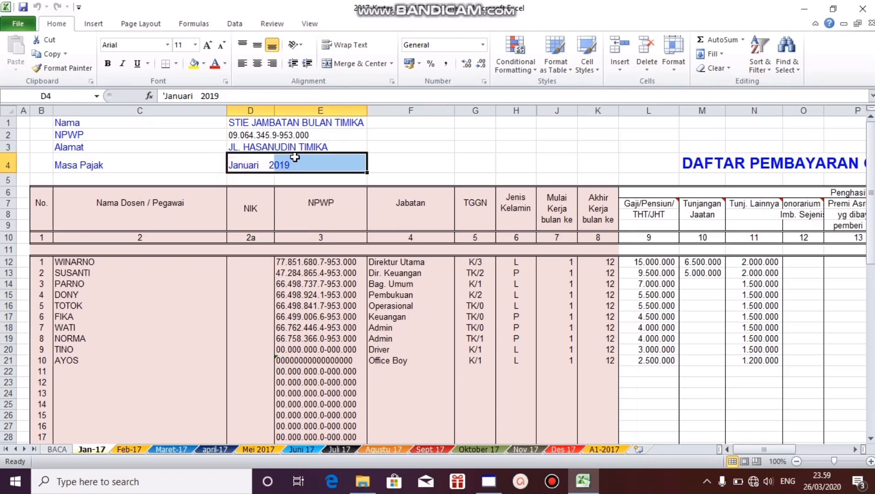
{"action": "left_click", "coordinate": [295, 157]}
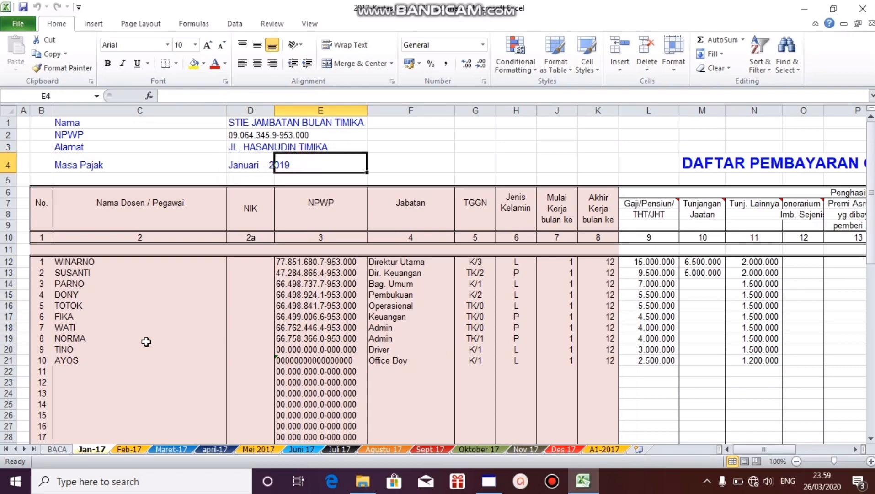
Step: Review the employee names in column C and the data columns along row 14, from NPWP to annual net income
{"action": "left_click", "coordinate": [136, 327]}
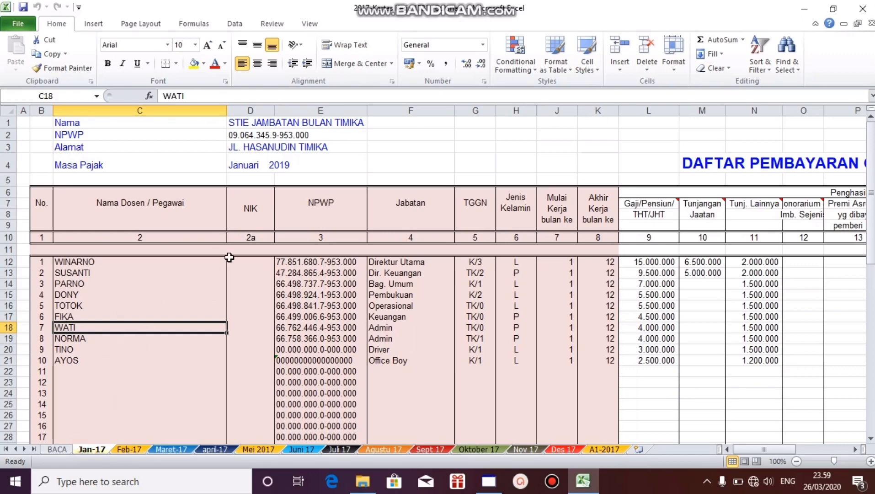
{"action": "left_click_drag", "start_coordinate": [108, 260], "coordinate": [104, 359]}
{"action": "left_click", "coordinate": [297, 284]}
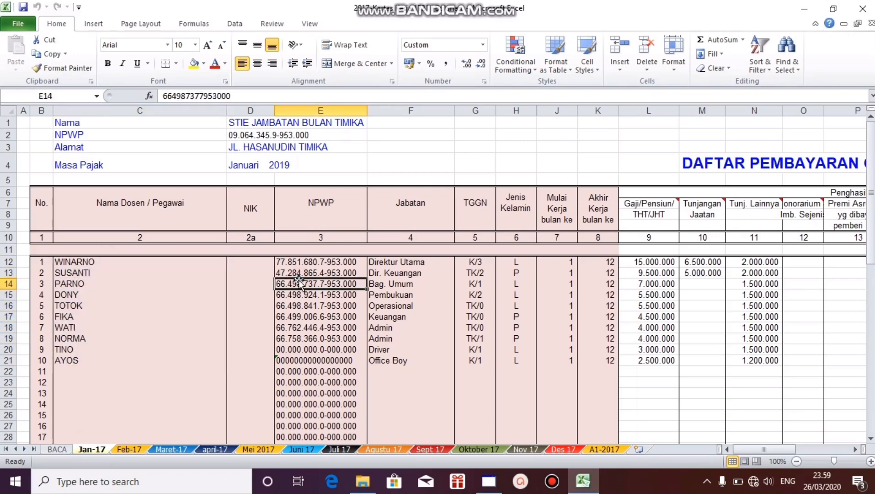
{"action": "key", "text": "Right"}
{"action": "key", "text": "Right"}
{"action": "key", "text": "Right"}
{"action": "key", "text": "Right"}
{"action": "key", "text": "Right"}
{"action": "key", "text": "Right"}
{"action": "key", "text": "Right"}
{"action": "key", "text": "Right"}
{"action": "key", "text": "Right"}
{"action": "key", "text": "Right"}
{"action": "key", "text": "Right"}
{"action": "key", "text": "Right"}
{"action": "key", "text": "Right"}
{"action": "key", "text": "Right"}
{"action": "key", "text": "Right"}
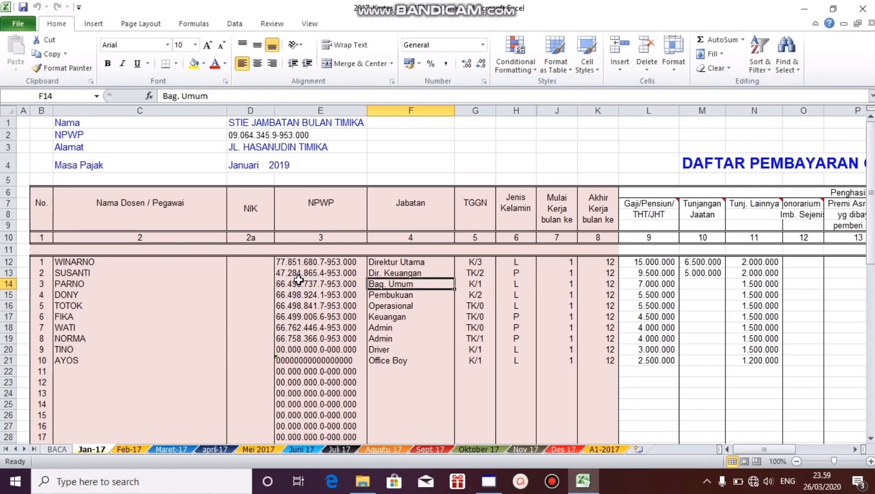
{"action": "key", "text": "Right"}
{"action": "key", "text": "Right"}
{"action": "key", "text": "Right"}
{"action": "key", "text": "Right"}
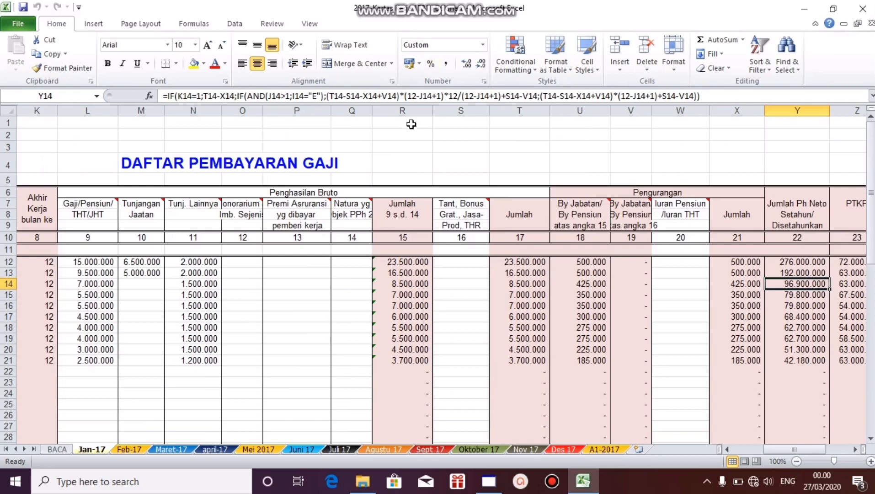
Step: Examine calculation columns R to X and the annual net income formula in Y16, leaving the formula unedited
{"action": "left_click_drag", "start_coordinate": [402, 110], "coordinate": [731, 99]}
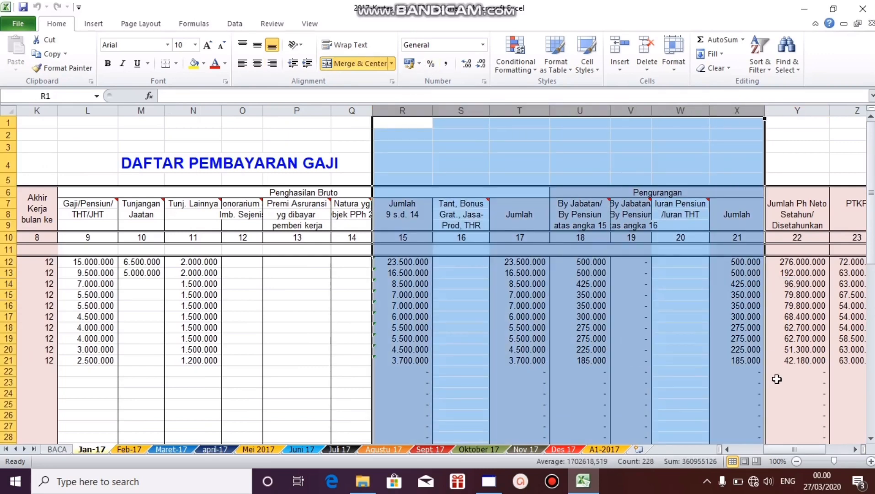
{"action": "left_click", "coordinate": [736, 306]}
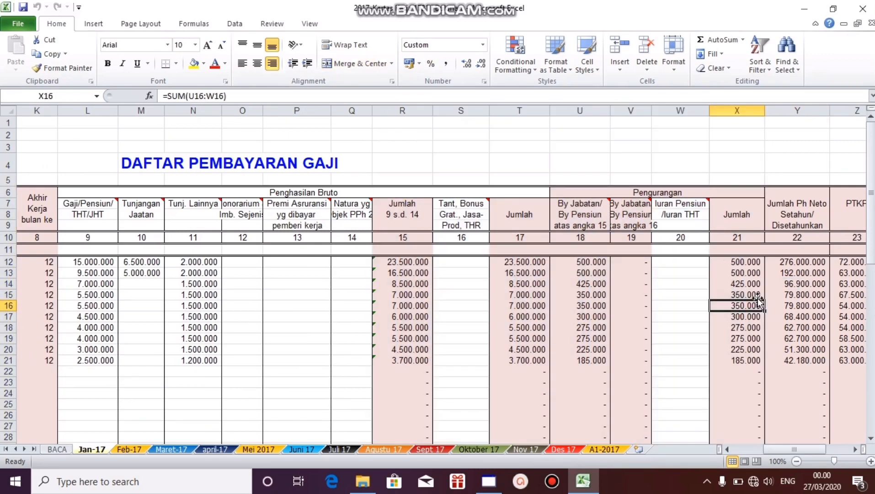
{"action": "key", "text": "Right"}
{"action": "key", "text": "Right"}
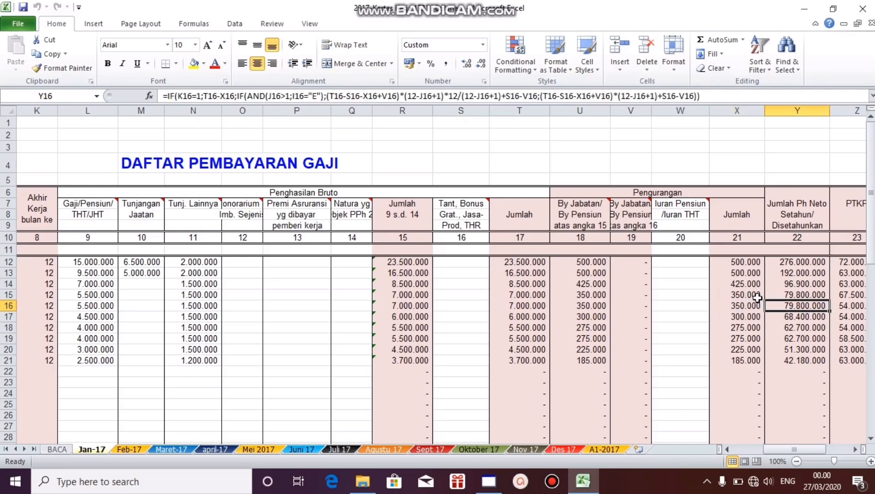
{"action": "key", "text": "Left"}
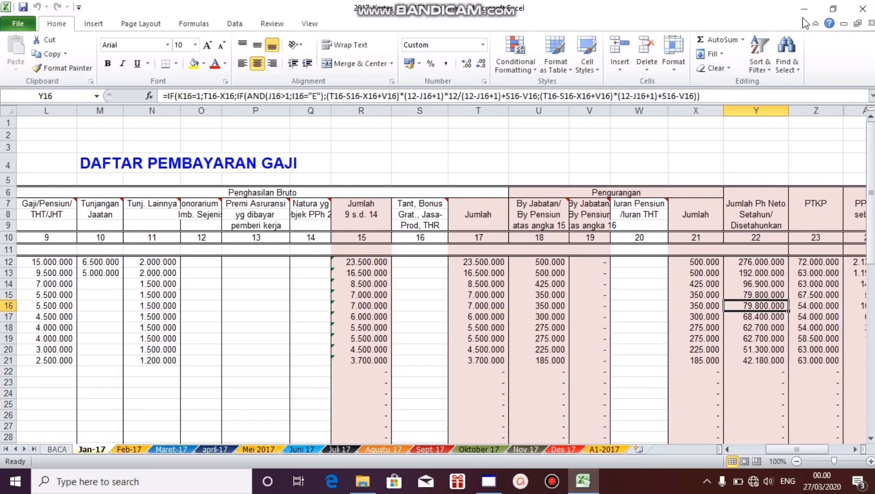
{"action": "key", "text": "F2"}
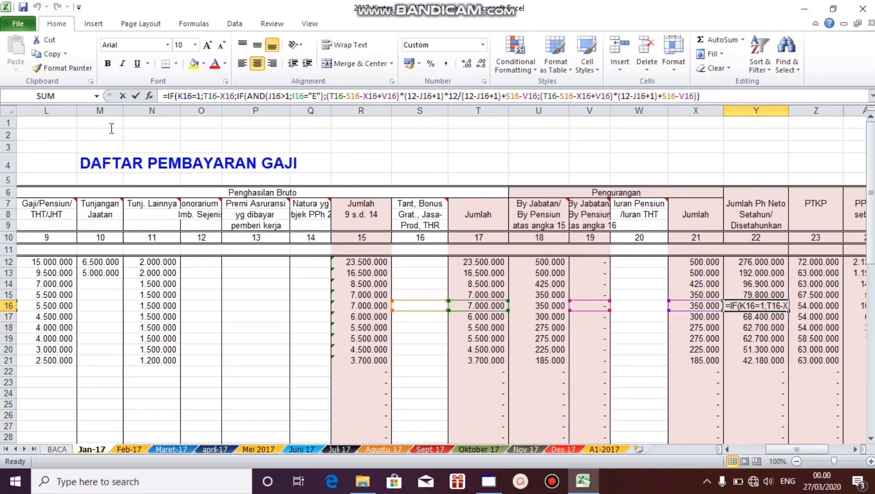
{"action": "key", "text": "shift+Home"}
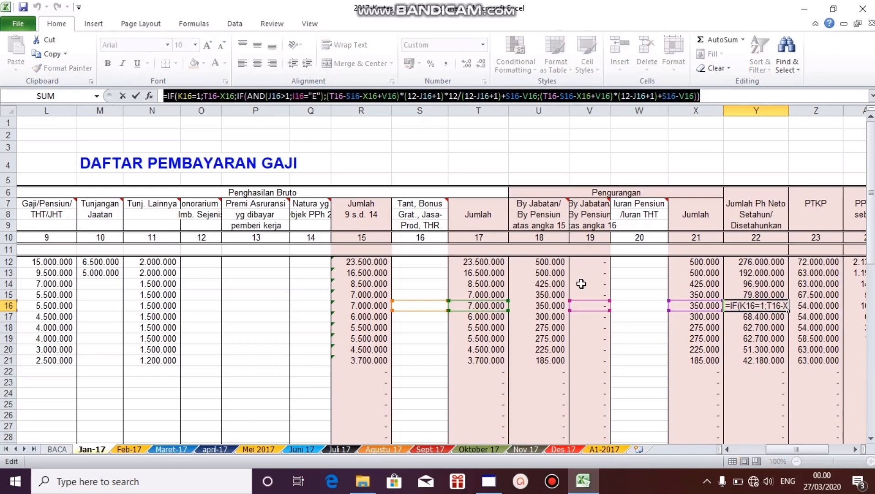
{"action": "key", "text": "Escape"}
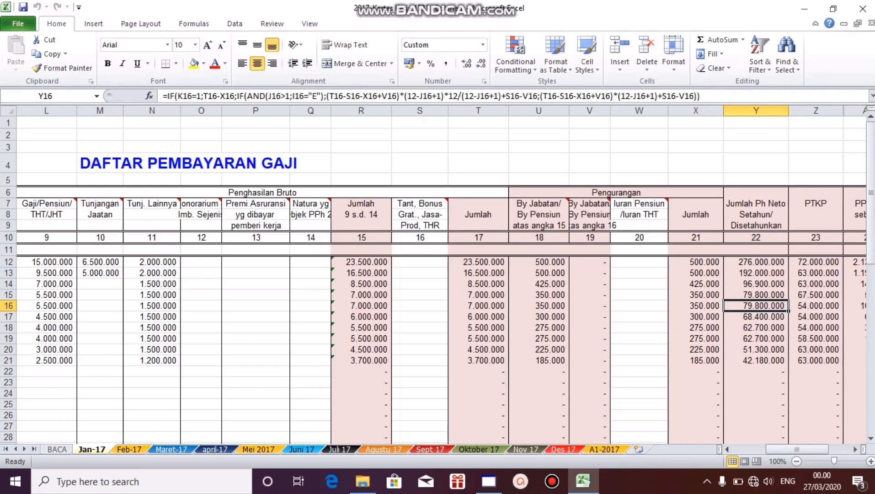
Step: Read the PPh 21 rates and filling instructions on the BACA sheet, then return to the Jan-17 sheet
{"action": "left_click", "coordinate": [58, 449]}
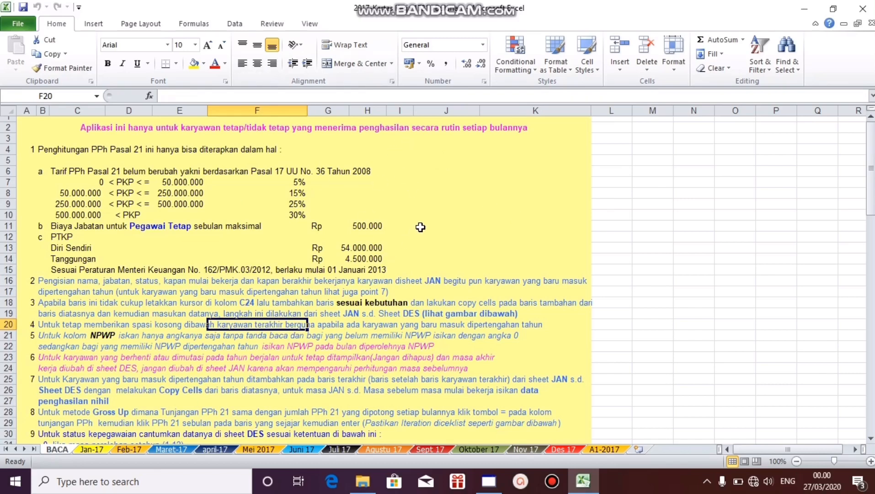
{"action": "left_click", "coordinate": [460, 215]}
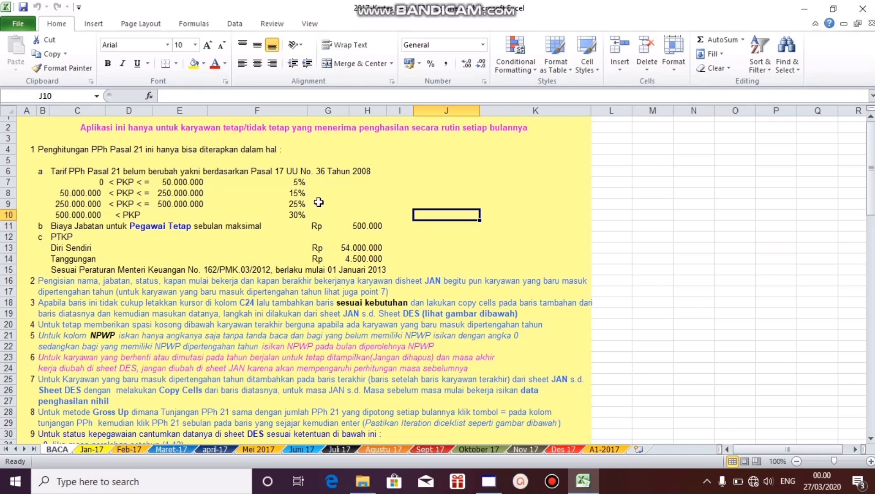
{"action": "left_click", "coordinate": [92, 449]}
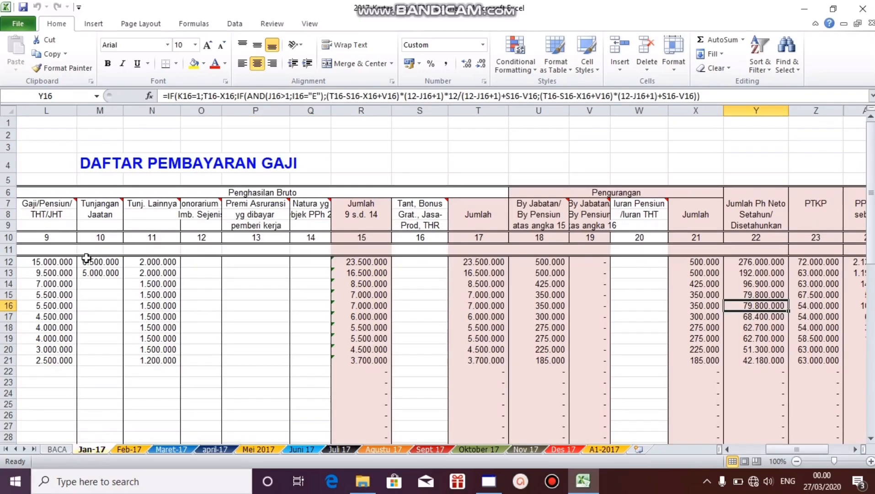
Step: Review the payroll entries along row 15 from annual net income back to the first column
{"action": "left_click", "coordinate": [729, 293]}
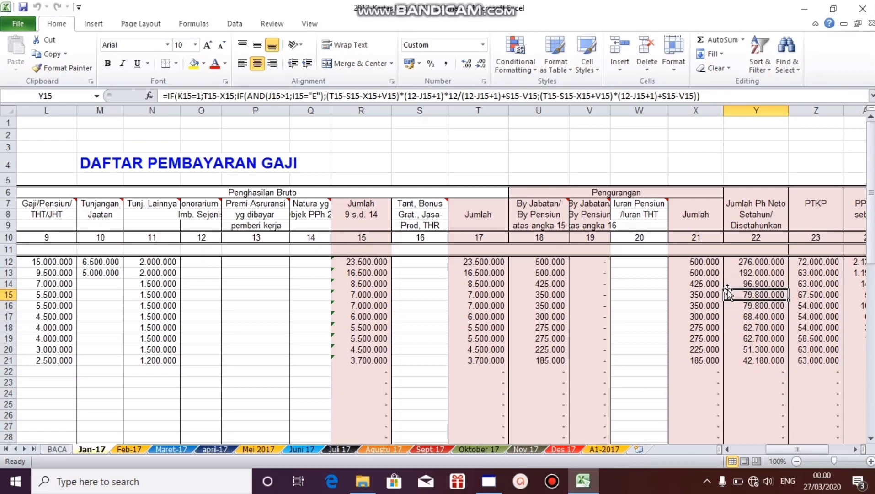
{"action": "key", "text": "Left"}
{"action": "key", "text": "Left"}
{"action": "key", "text": "Left"}
{"action": "key", "text": "Left"}
{"action": "key", "text": "Left"}
{"action": "key", "text": "Left"}
{"action": "key", "text": "Left"}
{"action": "key", "text": "Left"}
{"action": "key", "text": "Left"}
{"action": "key", "text": "Left"}
{"action": "key", "text": "Left"}
{"action": "key", "text": "Left"}
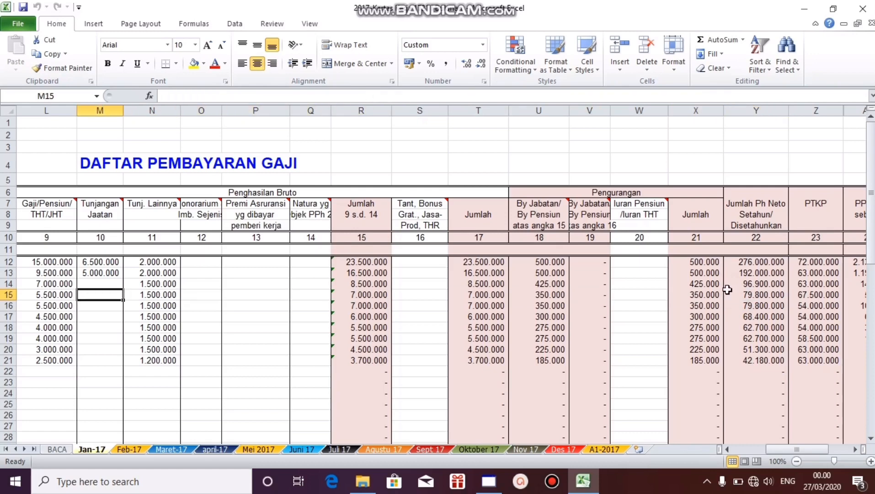
{"action": "key", "text": "Left"}
{"action": "key", "text": "Left"}
{"action": "key", "text": "Left"}
{"action": "key", "text": "Left"}
{"action": "key", "text": "Left"}
{"action": "key", "text": "Left"}
{"action": "key", "text": "Left"}
{"action": "key", "text": "Left"}
{"action": "key", "text": "Left"}
{"action": "key", "text": "Left"}
{"action": "key", "text": "Left"}
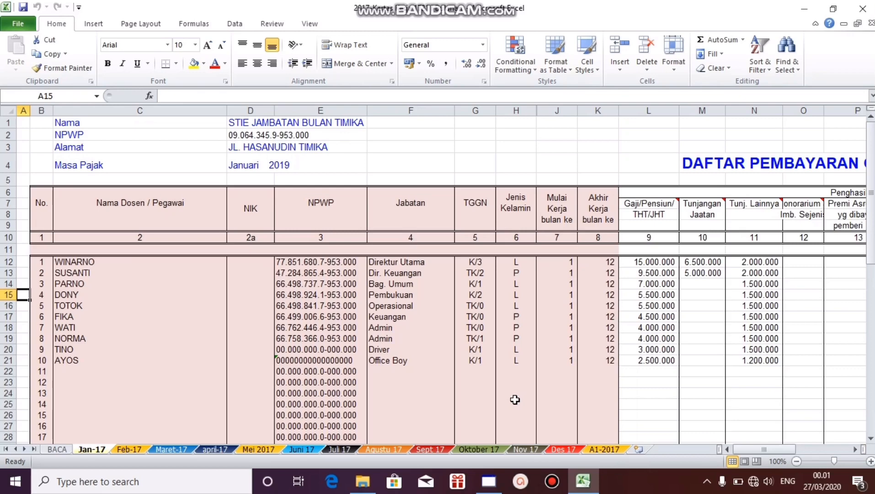
Step: Switch to eSPT Masa 21 and connect to the STIE JAMBATAN BULAN.accdb database
{"action": "left_click", "coordinate": [492, 484]}
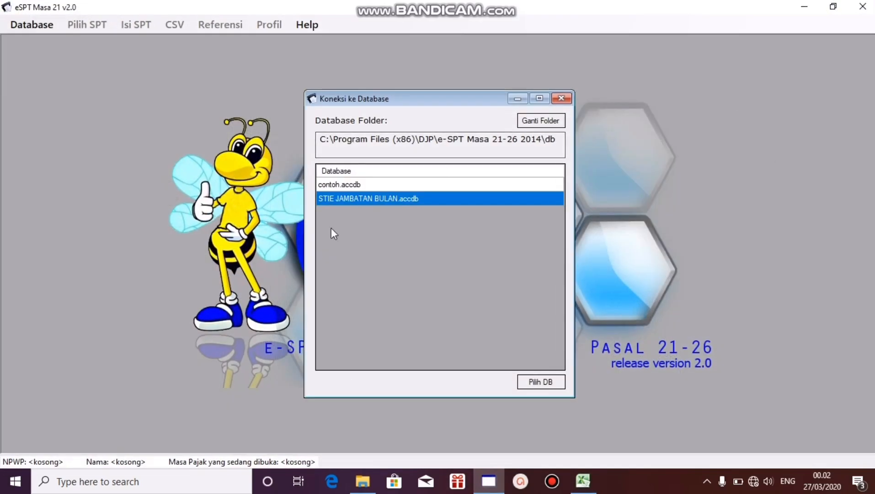
{"action": "mouse_move", "coordinate": [491, 487]}
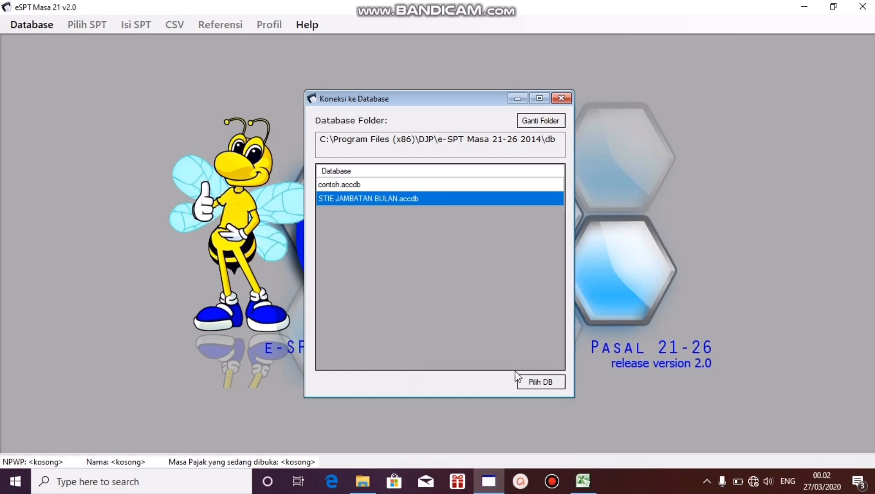
{"action": "left_click", "coordinate": [537, 382]}
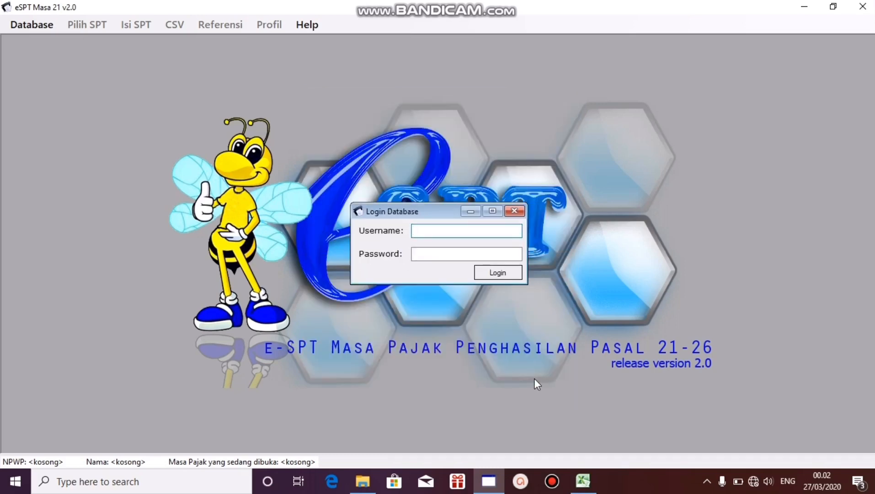
Step: Log in to the database with the username administrator and the account password
{"action": "type", "text": "administrator"}
{"action": "key", "text": "Tab"}
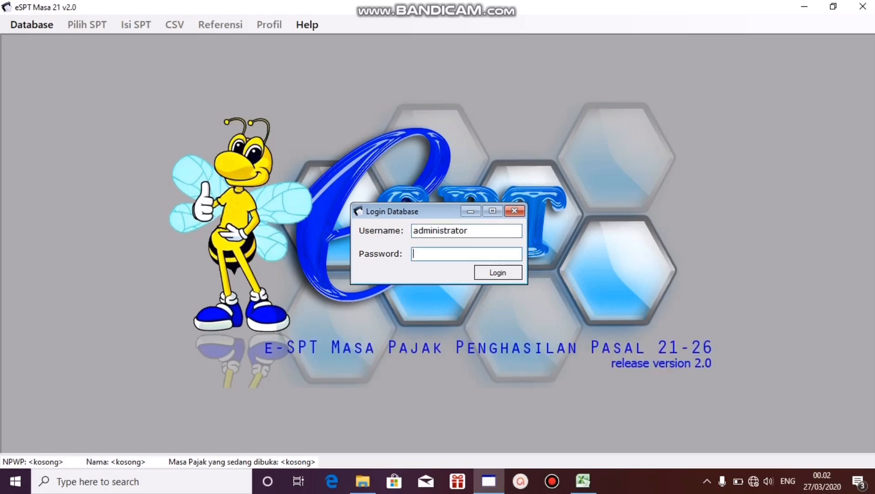
{"action": "type", "text": "123"}
{"action": "left_click", "coordinate": [521, 272]}
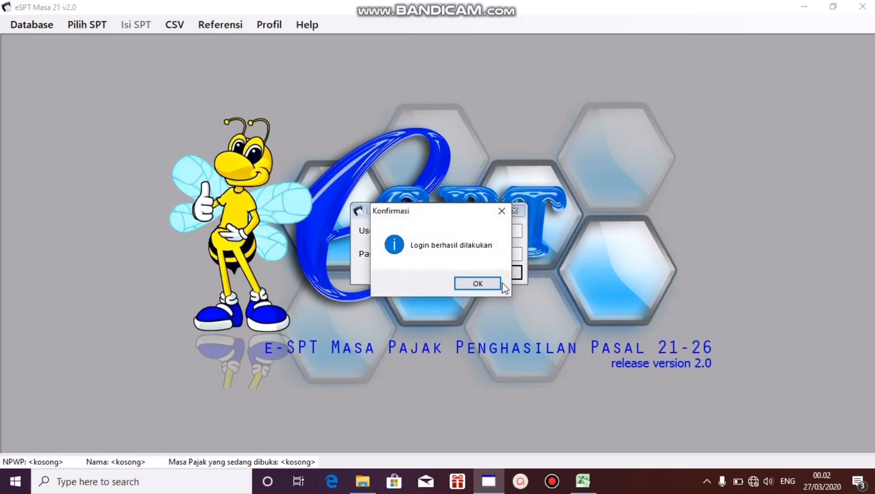
Step: Create a new SPT for the tax period Januari 2019
{"action": "left_click", "coordinate": [493, 283]}
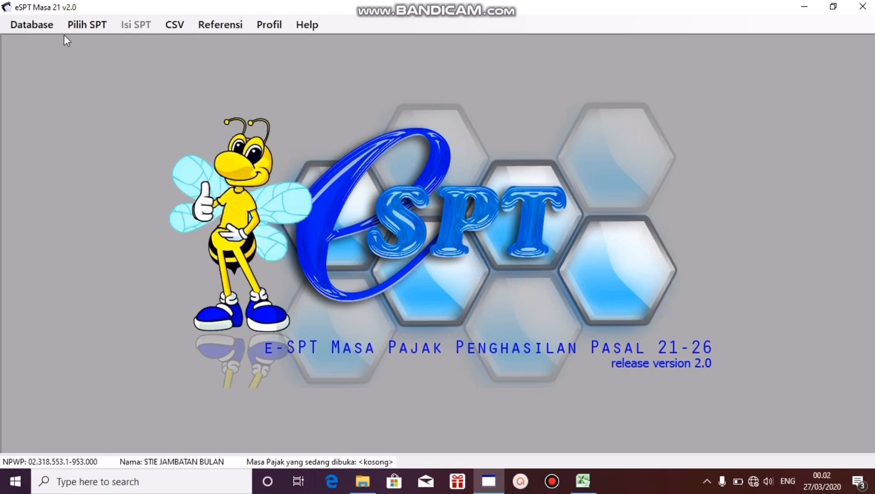
{"action": "left_click", "coordinate": [75, 24]}
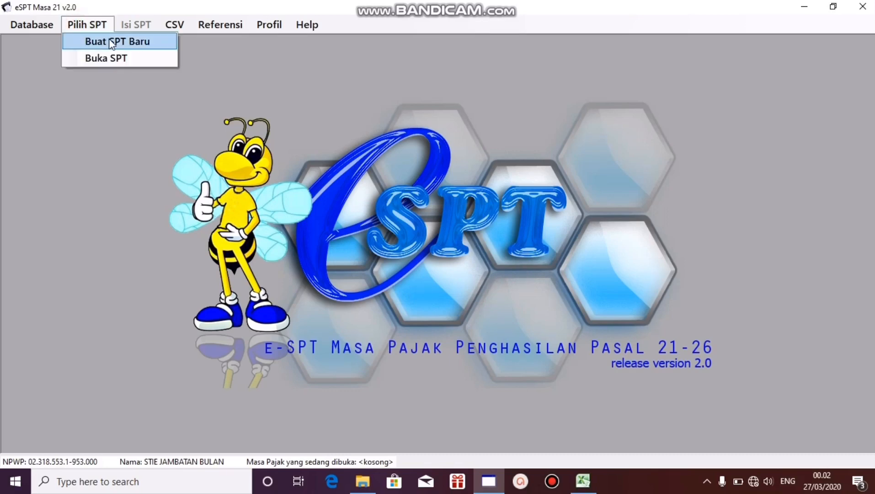
{"action": "left_click", "coordinate": [149, 44]}
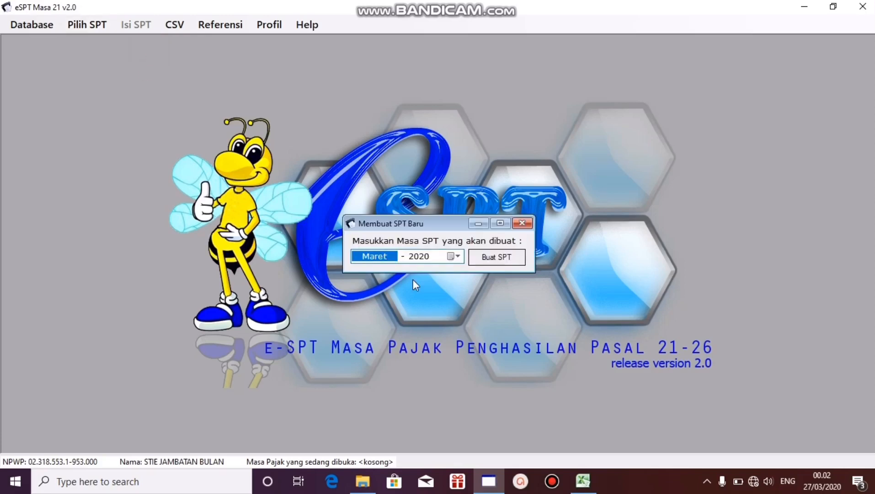
{"action": "left_click", "coordinate": [457, 256]}
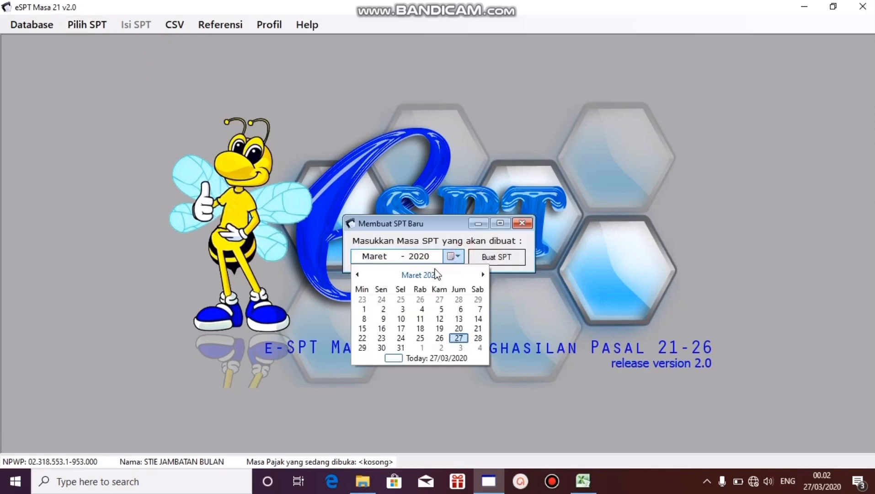
{"action": "left_click", "coordinate": [436, 275]}
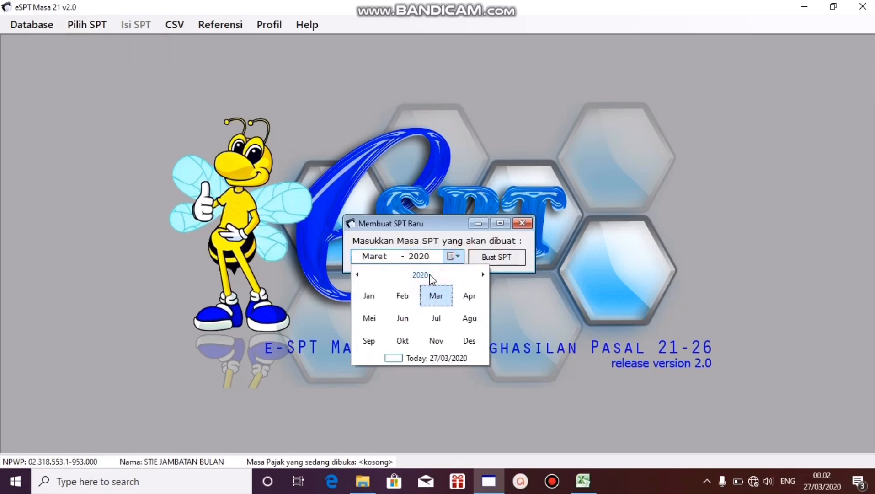
{"action": "left_click", "coordinate": [430, 274]}
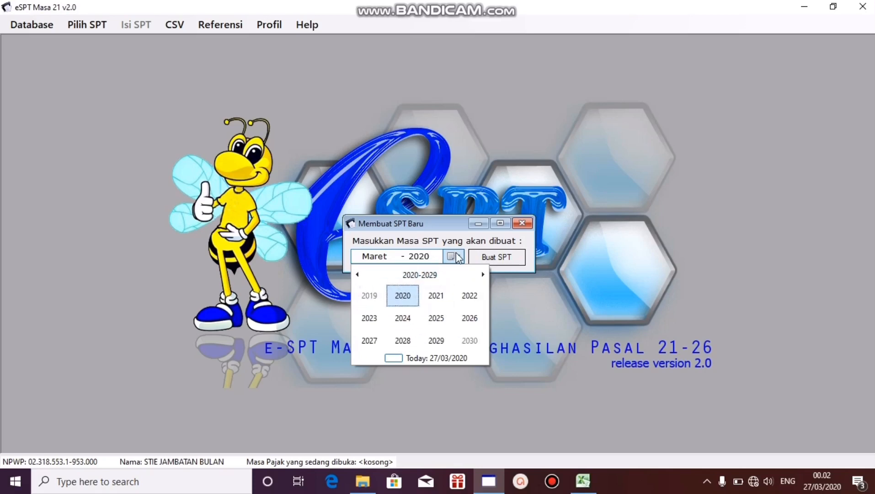
{"action": "left_click", "coordinate": [369, 296]}
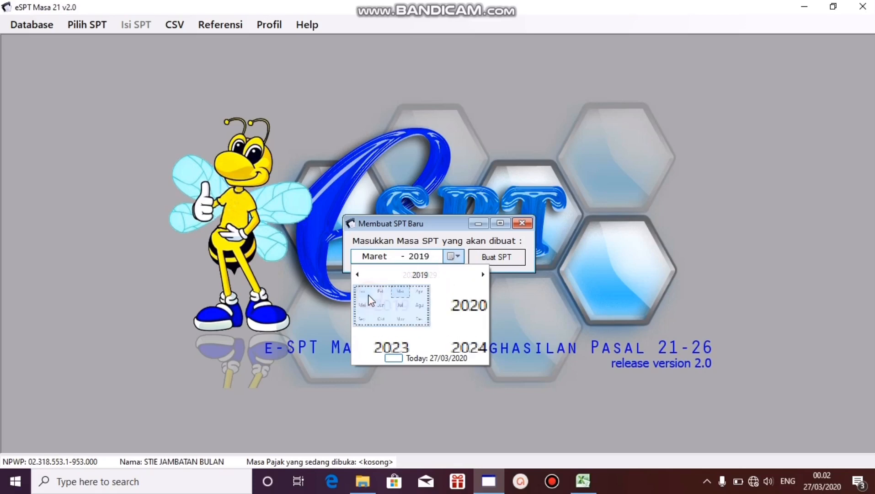
{"action": "left_click", "coordinate": [370, 296]}
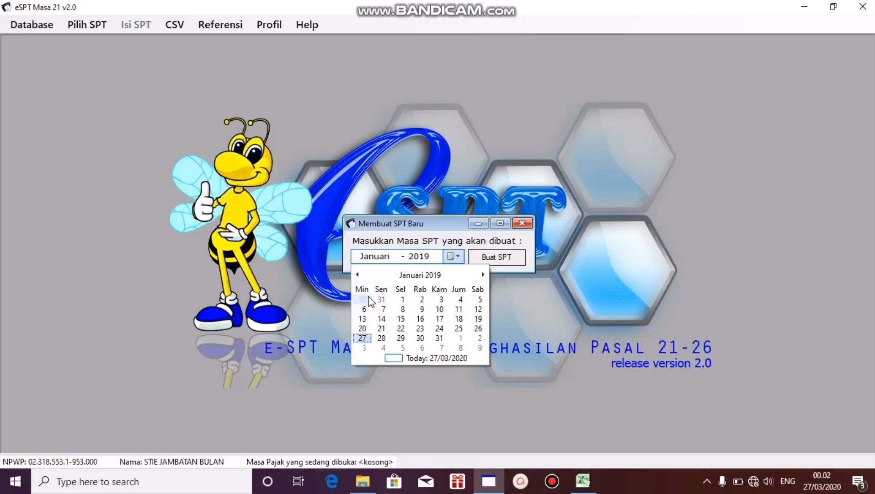
{"action": "left_click", "coordinate": [407, 319]}
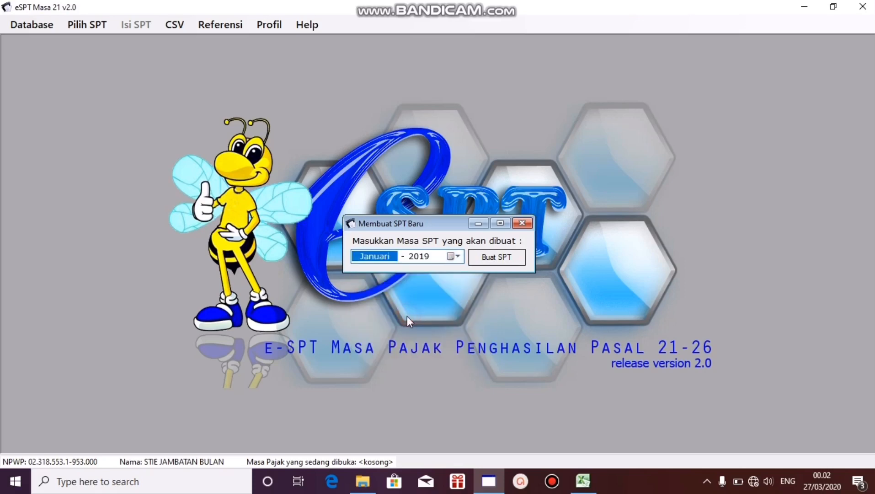
{"action": "left_click", "coordinate": [511, 260]}
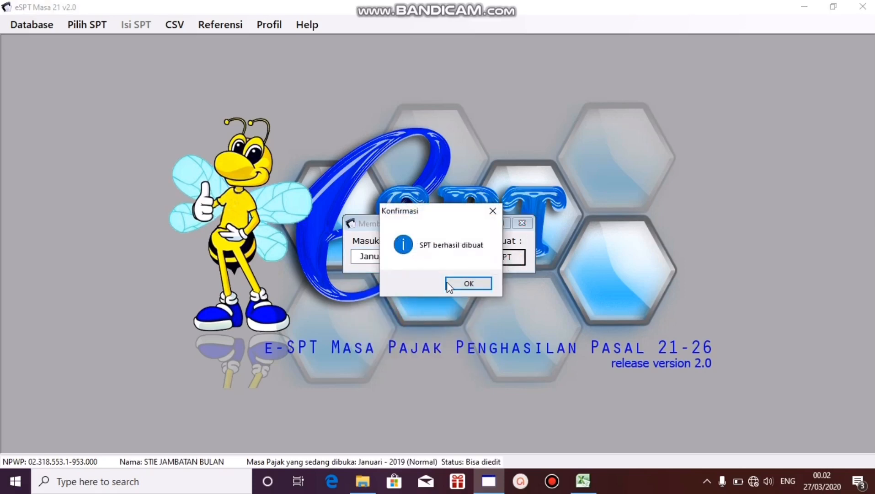
{"action": "left_click", "coordinate": [460, 284]}
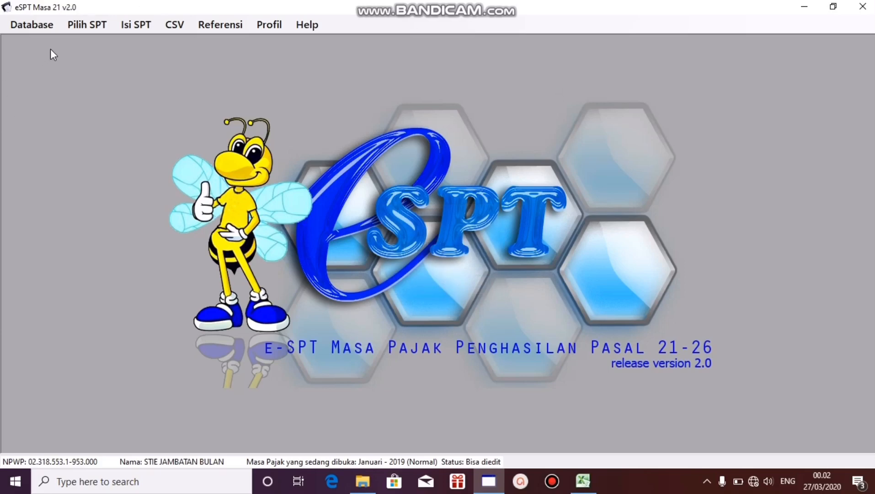
Step: Open the Januari 2019 SPT from the list of created returns
{"action": "left_click", "coordinate": [94, 26]}
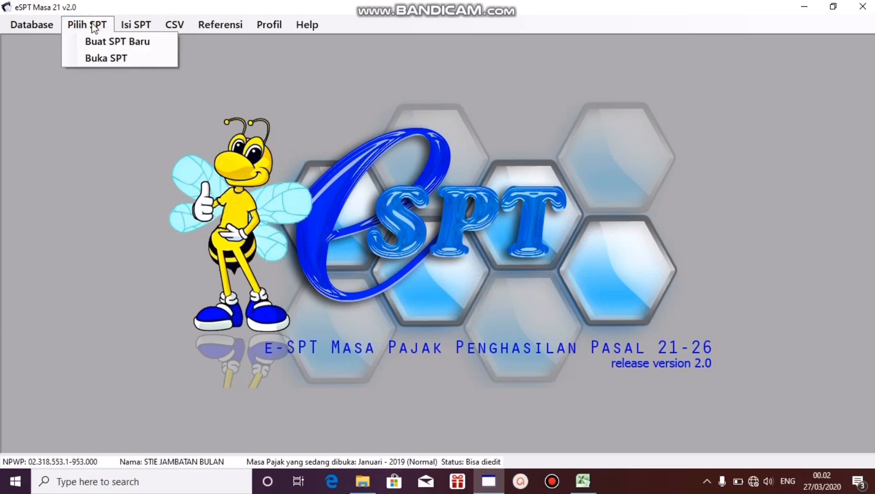
{"action": "left_click", "coordinate": [111, 58]}
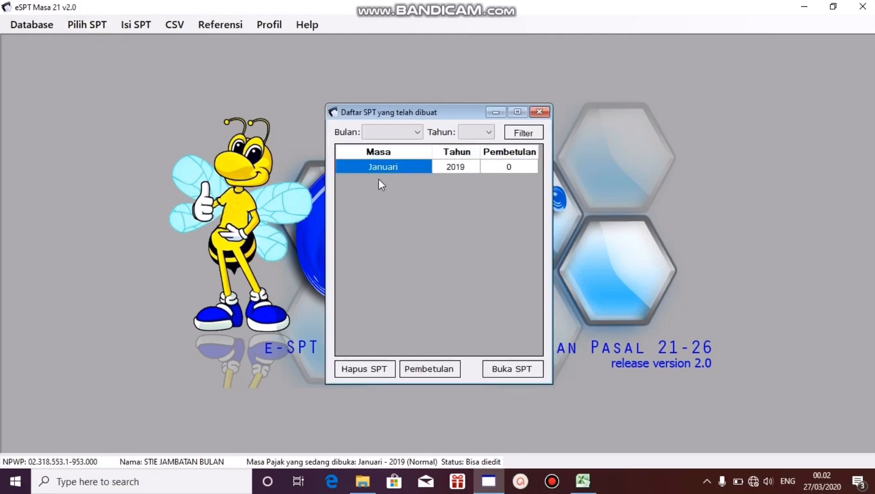
{"action": "left_click", "coordinate": [448, 168]}
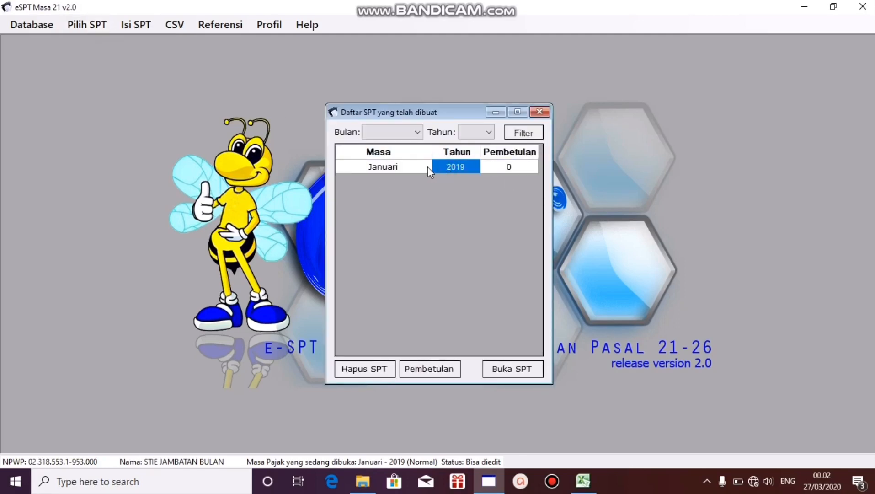
{"action": "left_click", "coordinate": [426, 166]}
{"action": "left_click", "coordinate": [512, 370]}
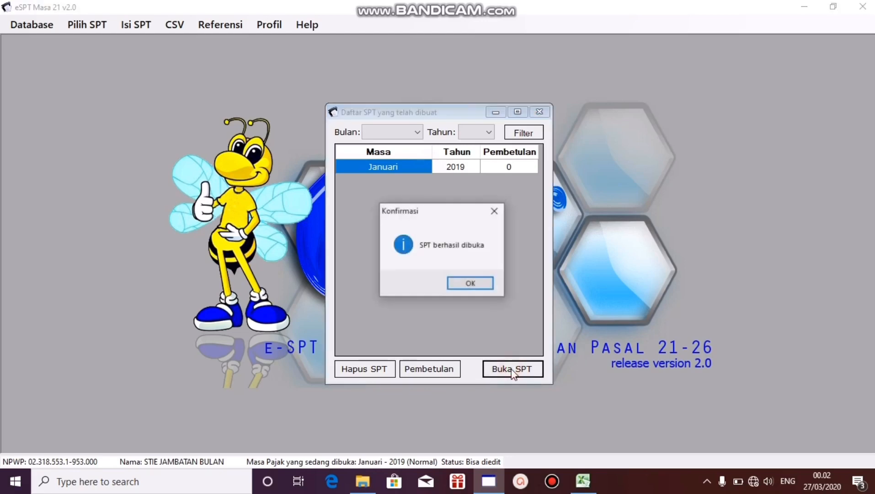
{"action": "left_click", "coordinate": [478, 284]}
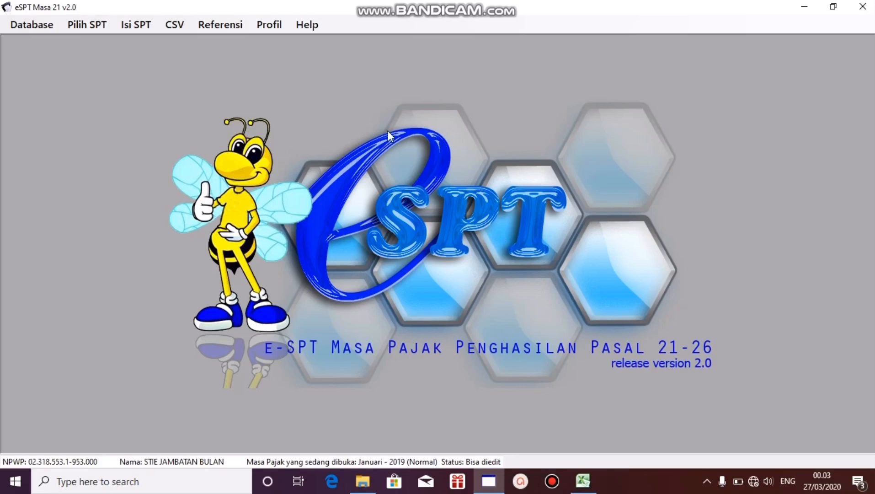
Step: Open the 1721-I withholding list for one tax period (Satu Masa Pajak) and start adding a new entry
{"action": "left_click", "coordinate": [131, 25]}
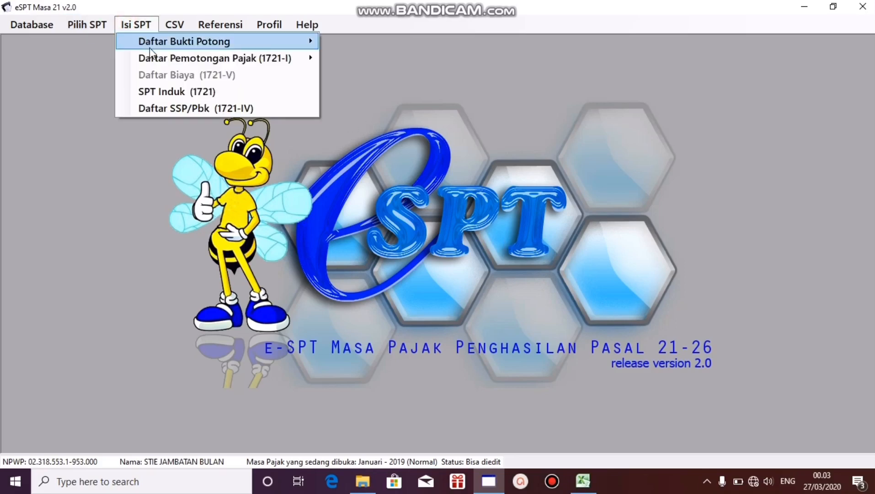
{"action": "mouse_move", "coordinate": [153, 61]}
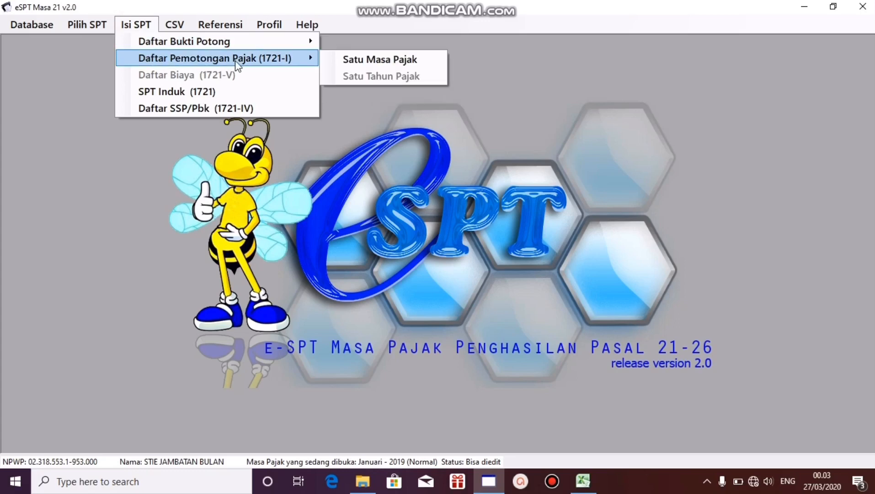
{"action": "left_click", "coordinate": [345, 58]}
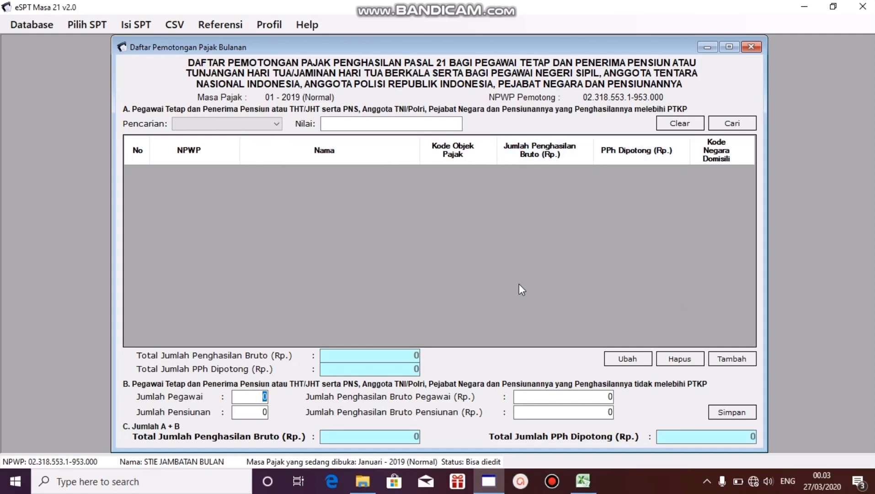
{"action": "left_click", "coordinate": [749, 359]}
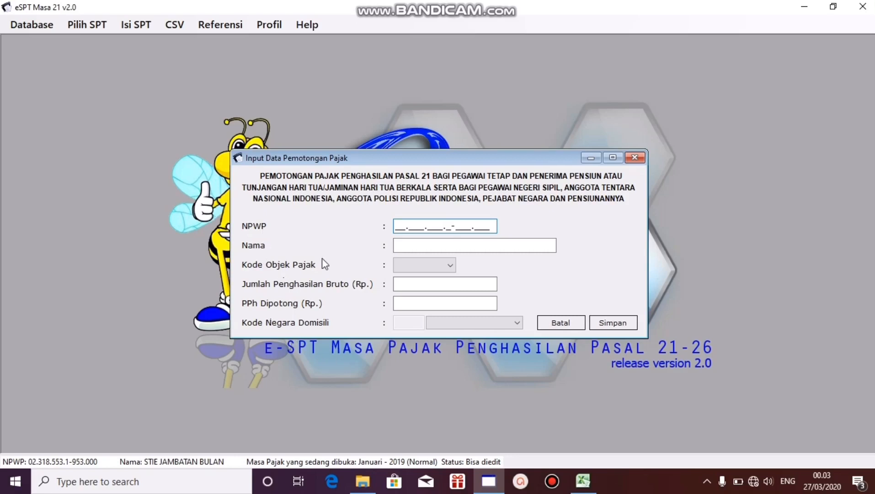
{"action": "left_click_drag", "start_coordinate": [456, 157], "coordinate": [378, 139]}
Step: Copy the first employee's NPWP from the Jan-17 sheet in Excel and paste it into the NPWP field of the eSPT entry form
{"action": "left_click", "coordinate": [583, 481]}
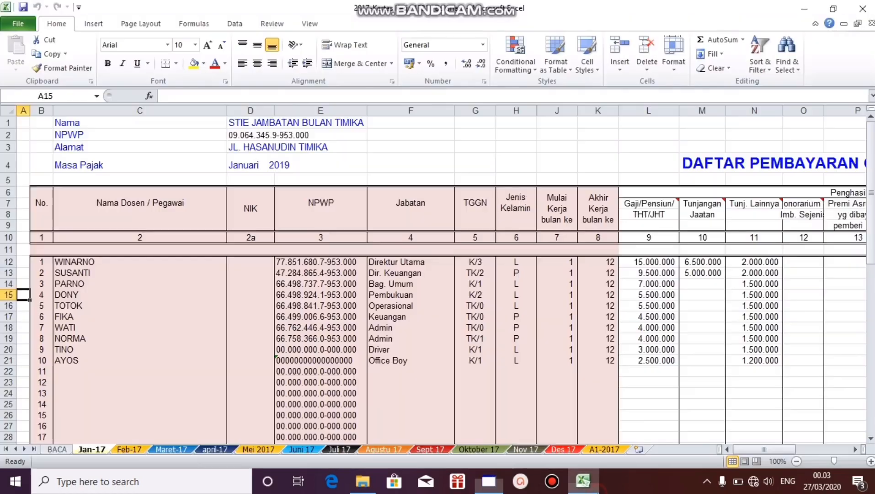
{"action": "left_click", "coordinate": [332, 265]}
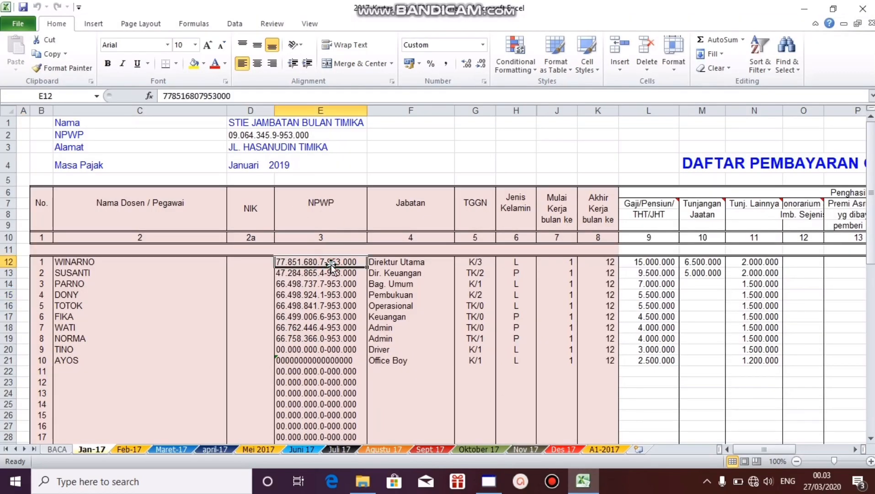
{"action": "right_click", "coordinate": [328, 267]}
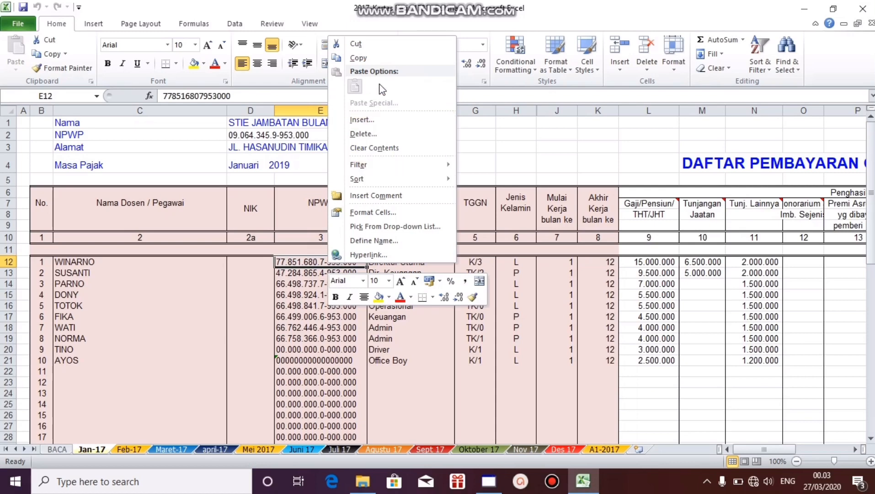
{"action": "left_click", "coordinate": [372, 60]}
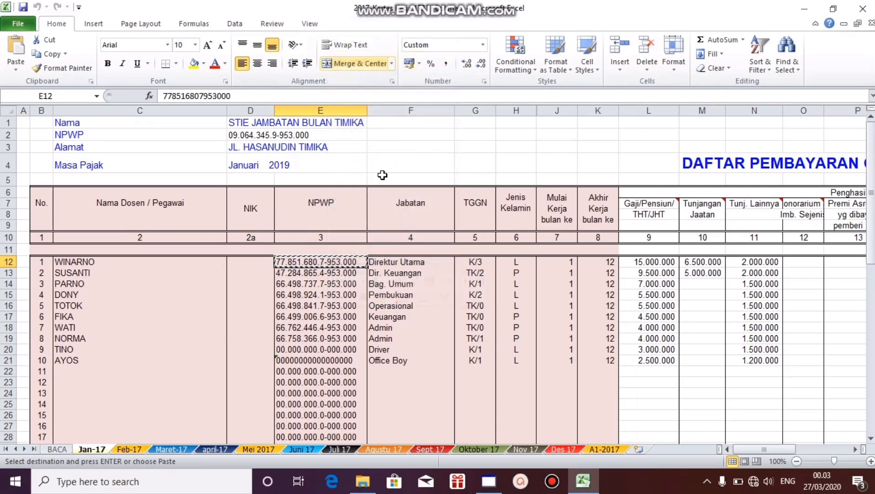
{"action": "left_click", "coordinate": [480, 490]}
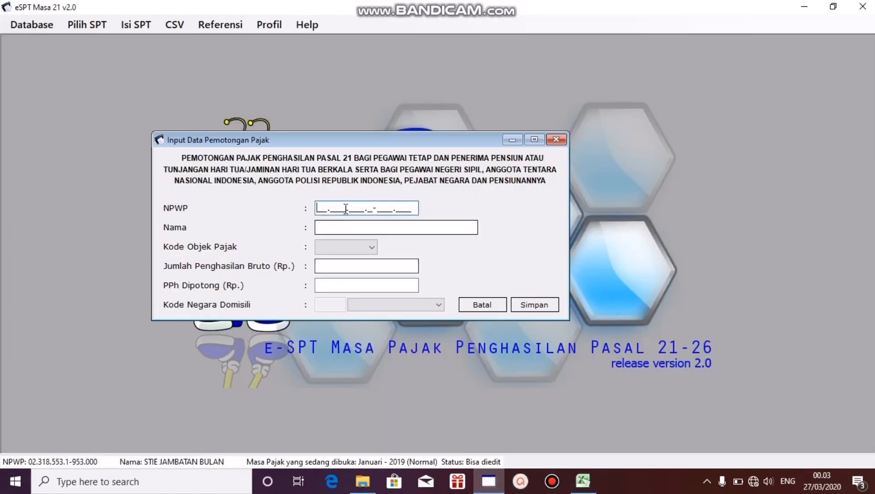
{"action": "right_click", "coordinate": [322, 211]}
{"action": "left_click", "coordinate": [354, 262]}
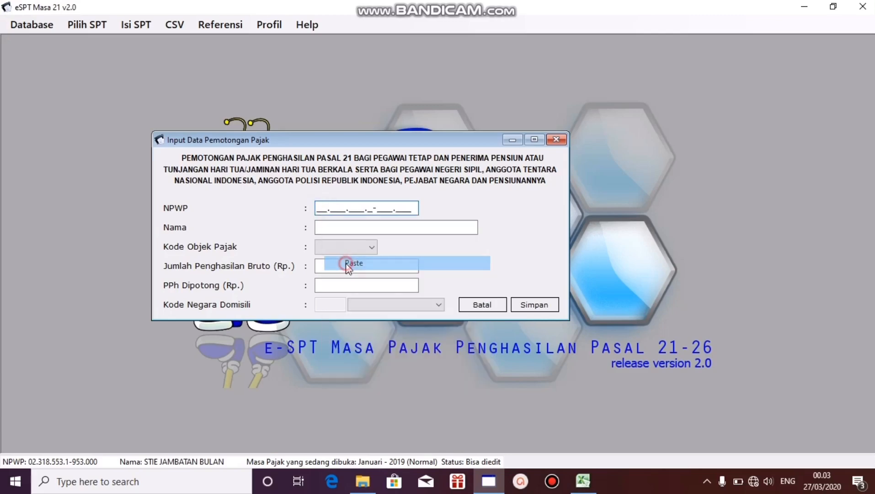
Step: Copy the first employee's name from the Excel sheet into the eSPT form's Nama field and set the tax object code to 21-100-01
{"action": "left_click", "coordinate": [583, 480]}
{"action": "left_click", "coordinate": [111, 262]}
{"action": "right_click", "coordinate": [112, 262]}
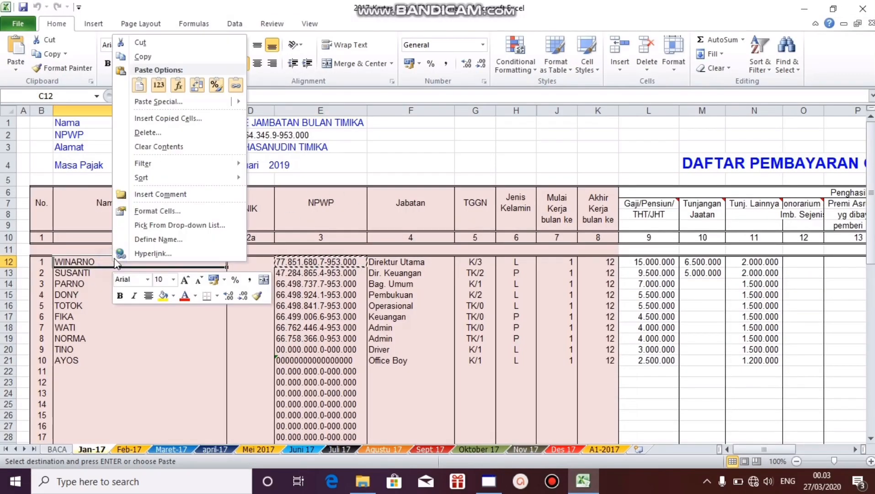
{"action": "left_click", "coordinate": [142, 56]}
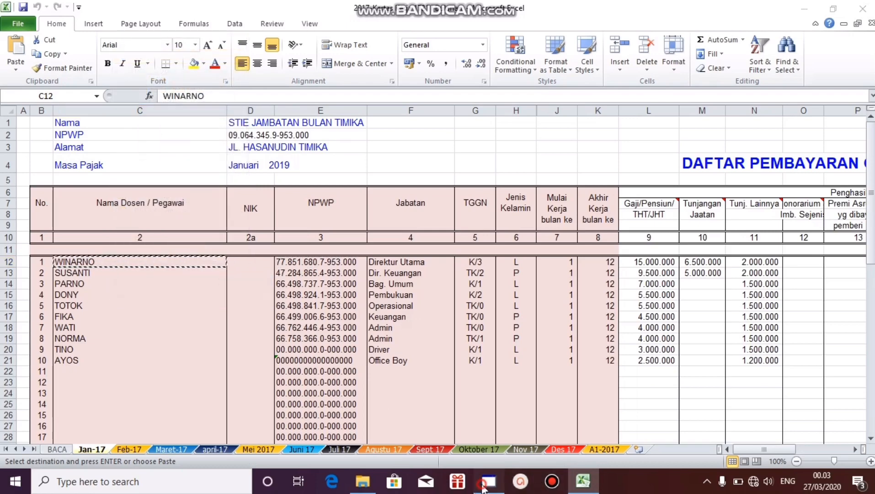
{"action": "left_click", "coordinate": [489, 480]}
{"action": "right_click", "coordinate": [357, 227]}
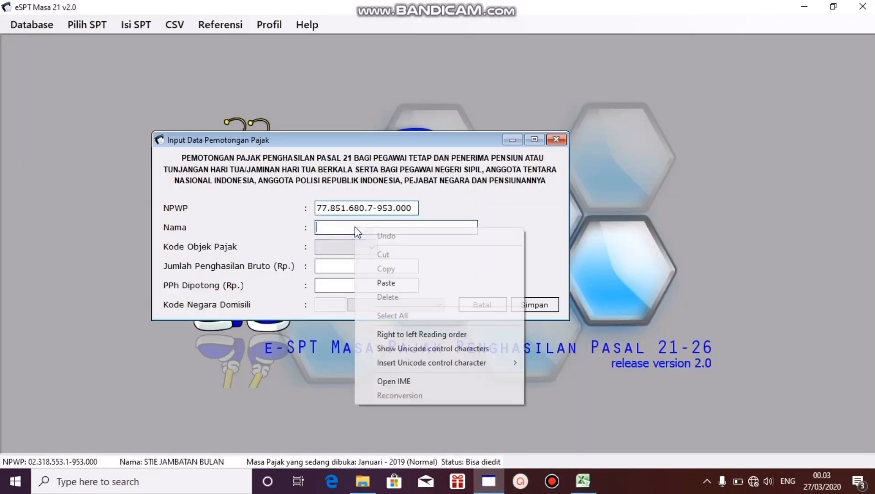
{"action": "left_click", "coordinate": [383, 279]}
{"action": "left_click", "coordinate": [366, 248]}
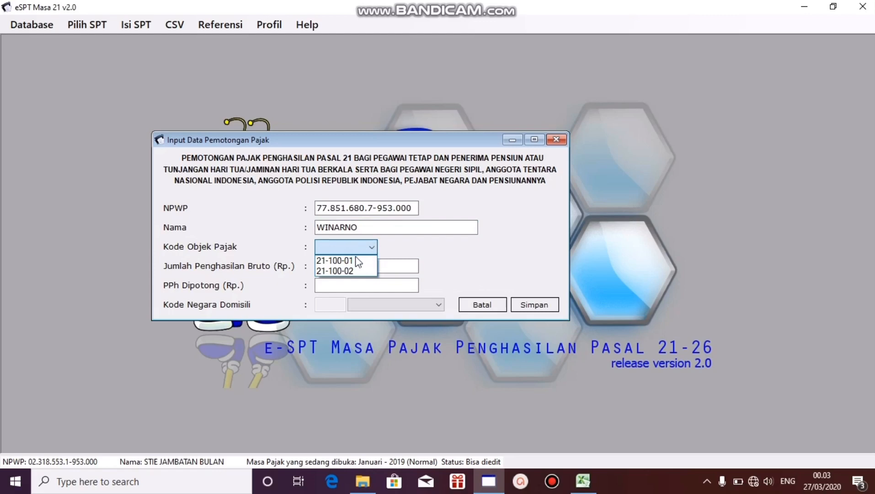
{"action": "left_click", "coordinate": [352, 260]}
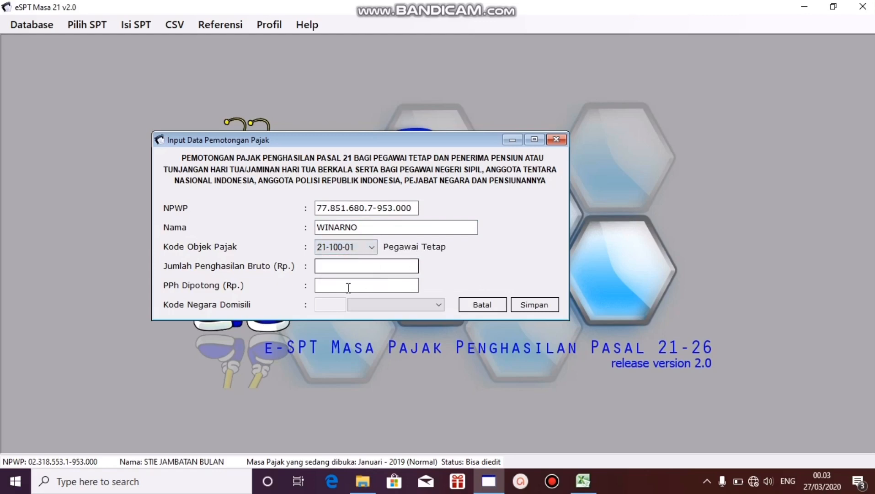
Step: Copy the first employee's total gross income of 23.500.000 from cell T12 in Excel into the eSPT form's Jumlah Penghasilan Bruto field
{"action": "left_click", "coordinate": [583, 481]}
{"action": "left_click", "coordinate": [594, 262]}
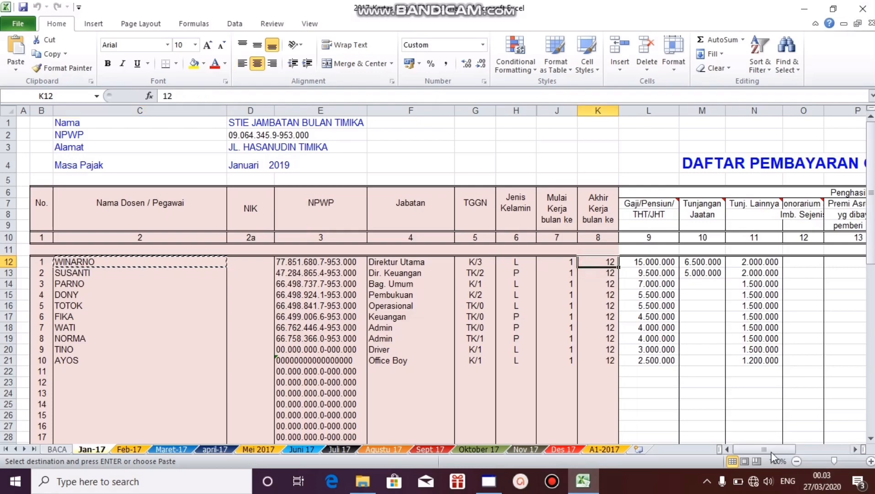
{"action": "left_click_drag", "start_coordinate": [769, 448], "coordinate": [787, 447]}
{"action": "left_click", "coordinate": [666, 238]}
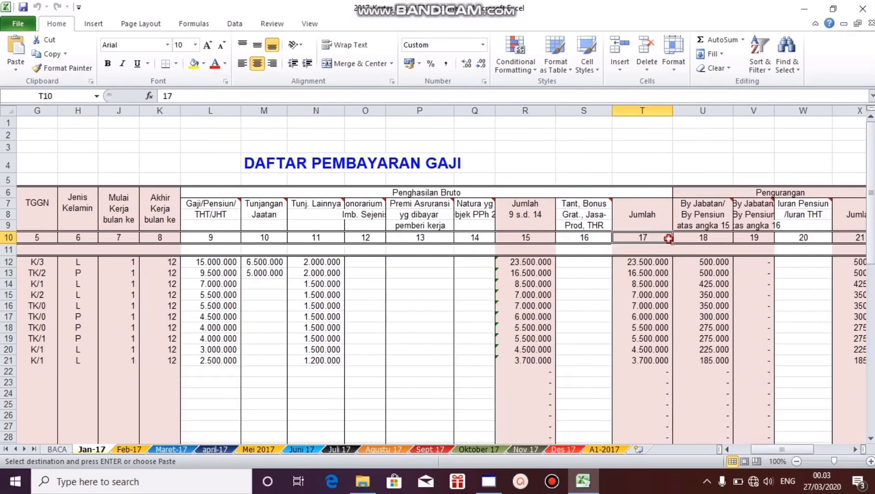
{"action": "left_click", "coordinate": [658, 264]}
{"action": "right_click", "coordinate": [658, 264]}
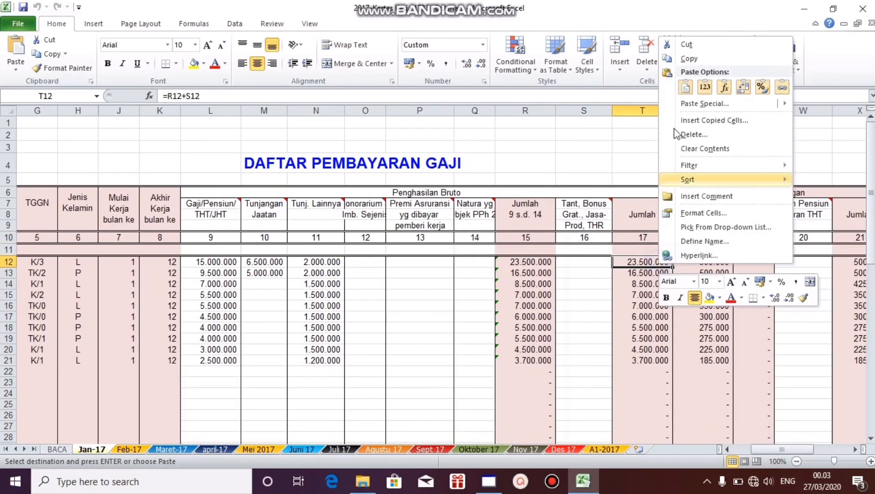
{"action": "left_click", "coordinate": [688, 59]}
{"action": "left_click", "coordinate": [489, 481]}
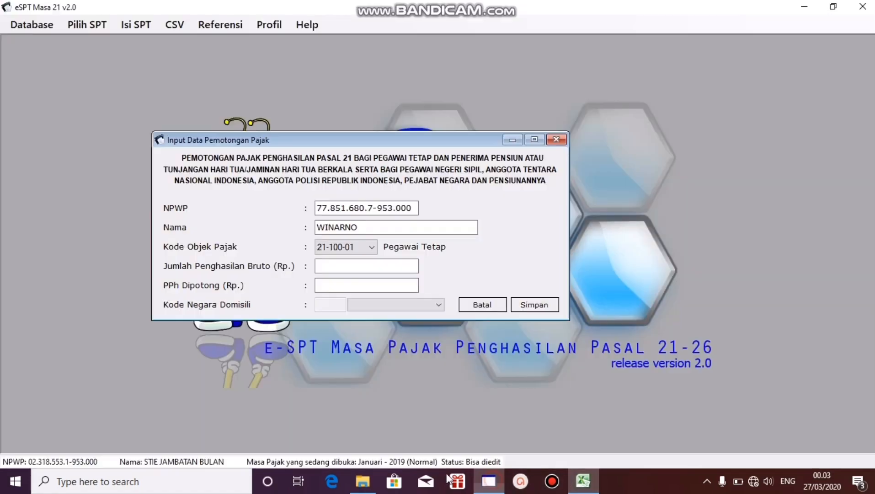
{"action": "right_click", "coordinate": [348, 266]}
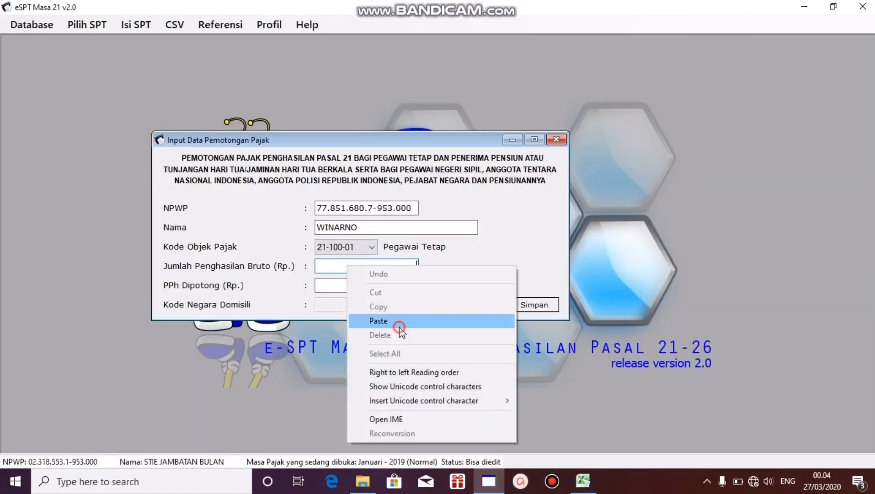
{"action": "left_click", "coordinate": [399, 321]}
Step: Copy the first employee's monthly PPh 21 of 2.133.333 from cell AG12 in Excel into the eSPT form's PPh Dipotong field
{"action": "left_click", "coordinate": [582, 481]}
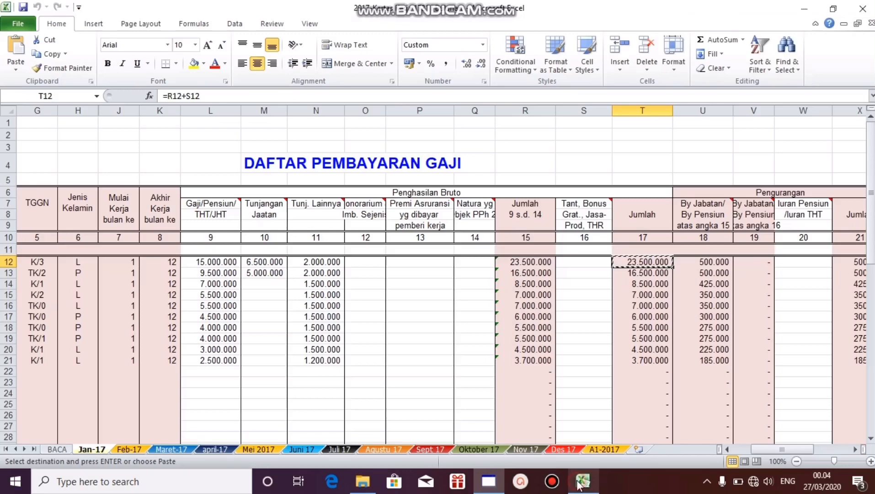
{"action": "left_click", "coordinate": [726, 260]}
{"action": "key", "text": "Right"}
{"action": "key", "text": "Right"}
{"action": "key", "text": "Right"}
{"action": "key", "text": "Right"}
{"action": "key", "text": "Right"}
{"action": "key", "text": "Right"}
{"action": "key", "text": "Right"}
{"action": "key", "text": "Right"}
{"action": "key", "text": "Right"}
{"action": "key", "text": "Right"}
{"action": "key", "text": "Right"}
{"action": "key", "text": "Right"}
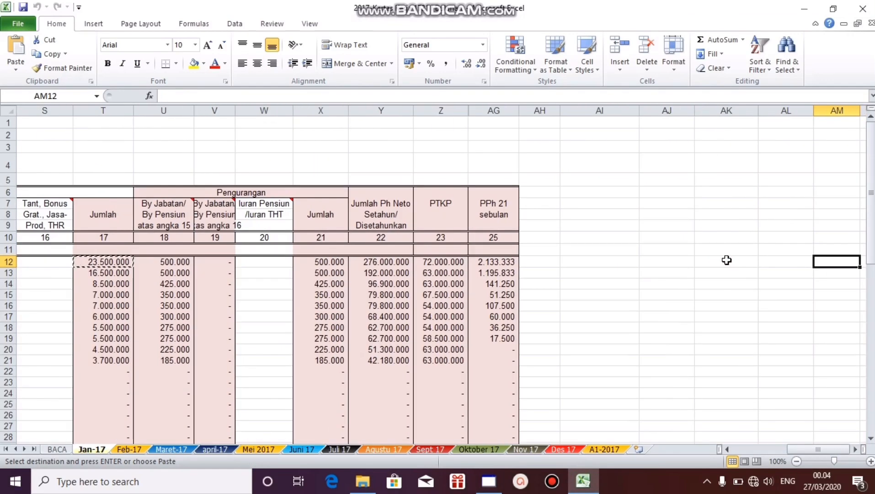
{"action": "left_click", "coordinate": [508, 264]}
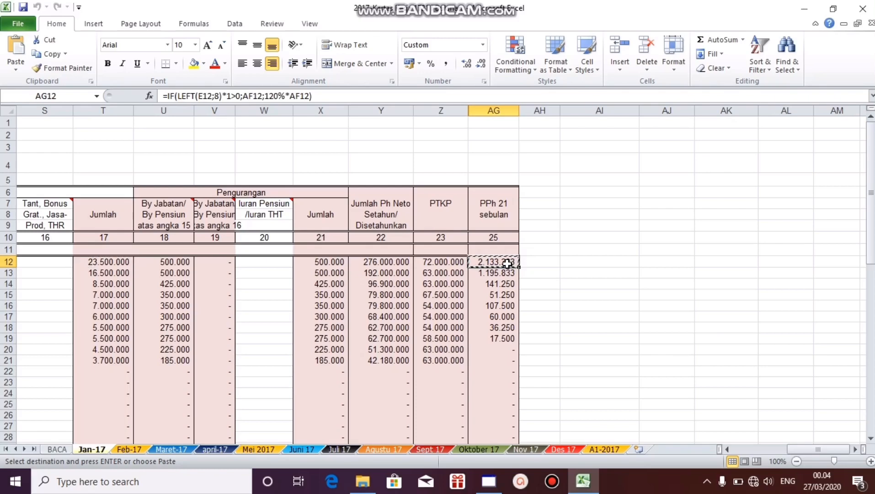
{"action": "left_click", "coordinate": [489, 481]}
{"action": "left_click", "coordinate": [414, 285]}
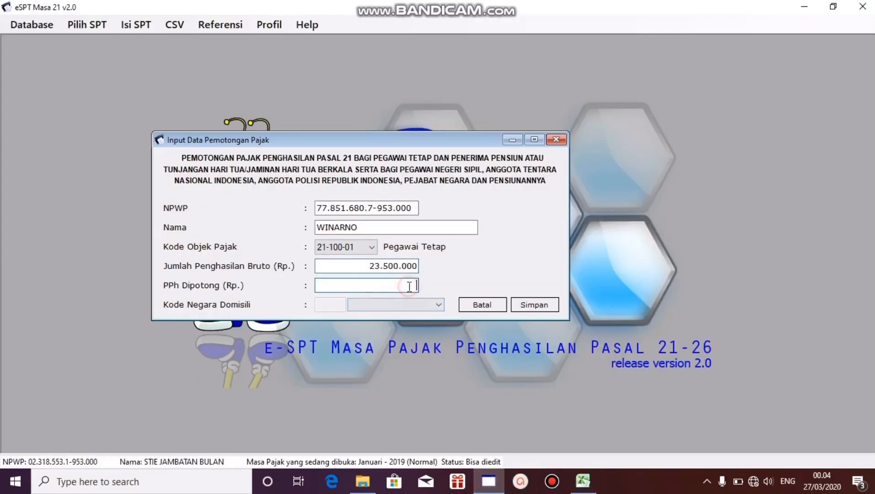
{"action": "key", "text": "ctrl+v"}
Step: Save the first employee's withholding entry and close the blank entry form
{"action": "left_click", "coordinate": [526, 304]}
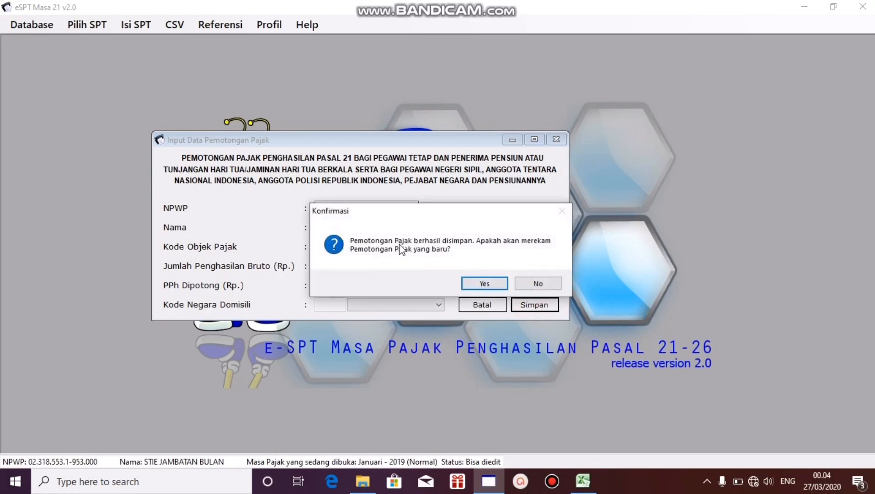
{"action": "left_click", "coordinate": [477, 280]}
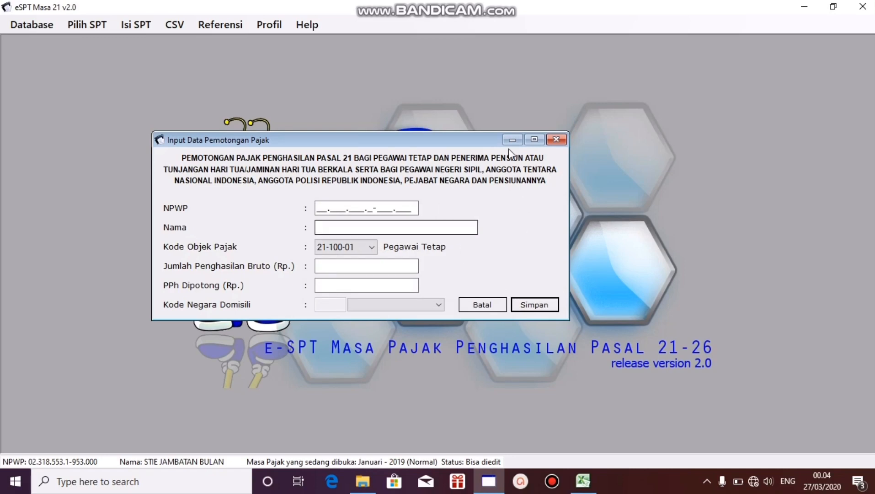
{"action": "left_click", "coordinate": [557, 140]}
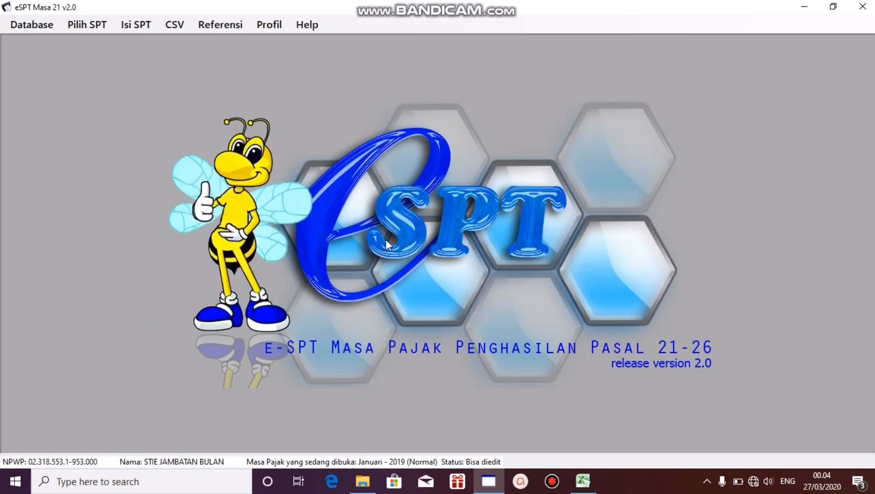
Step: Reopen the monthly 1721-I withholding list and start adding another employee's entry
{"action": "left_click", "coordinate": [132, 28]}
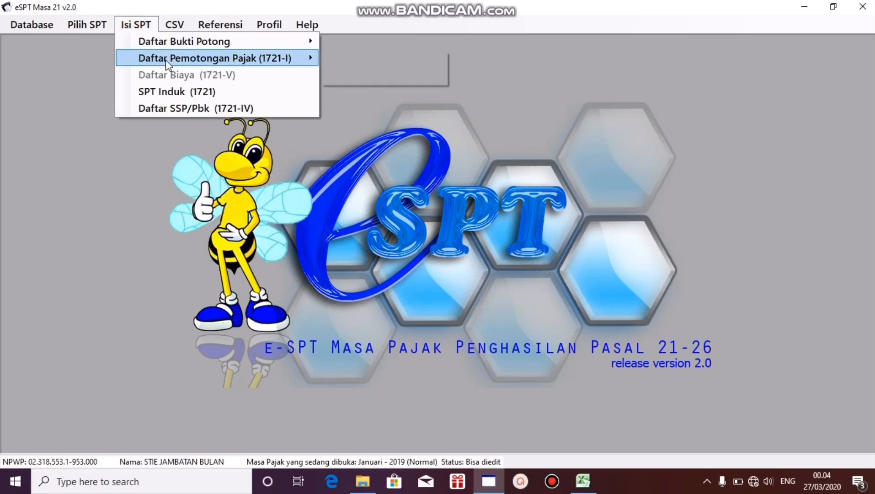
{"action": "mouse_move", "coordinate": [165, 60]}
{"action": "left_click", "coordinate": [344, 60]}
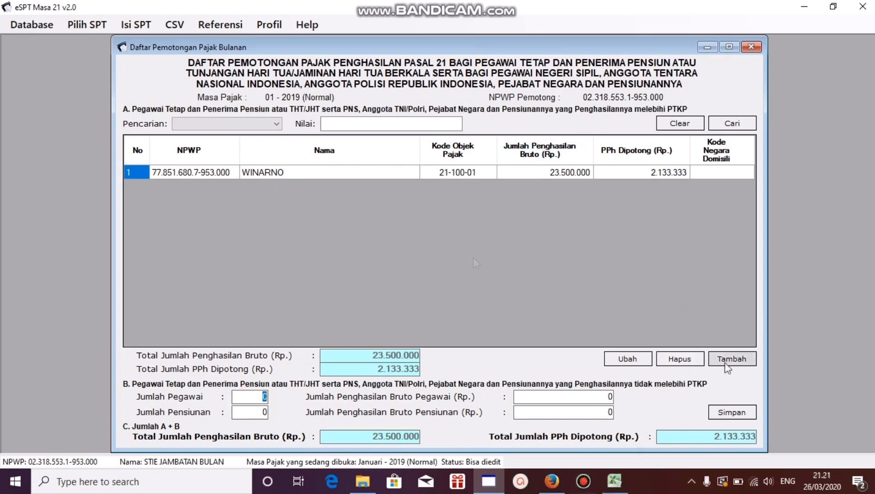
{"action": "left_click", "coordinate": [725, 361]}
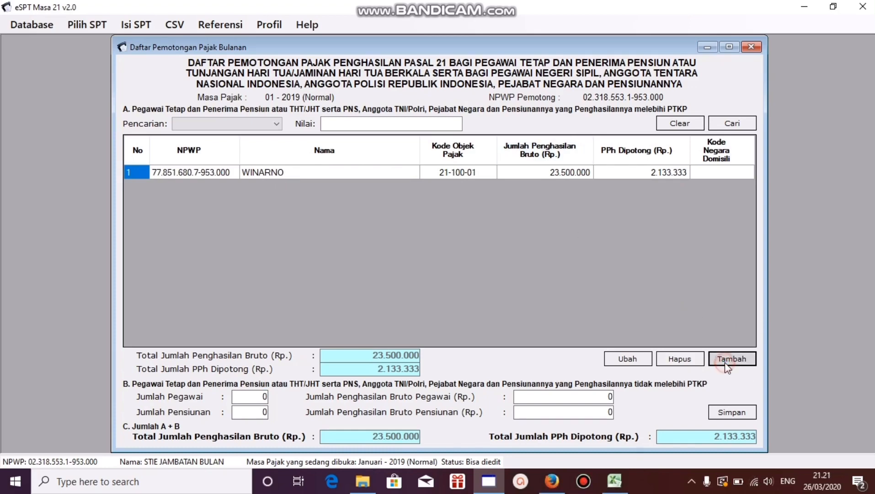
Step: Copy the second employee's NPWP from cell E13 of the Jan-17 sheet in Excel into the eSPT form's NPWP field
{"action": "left_click", "coordinate": [615, 481]}
{"action": "left_click_drag", "start_coordinate": [779, 448], "coordinate": [734, 451]}
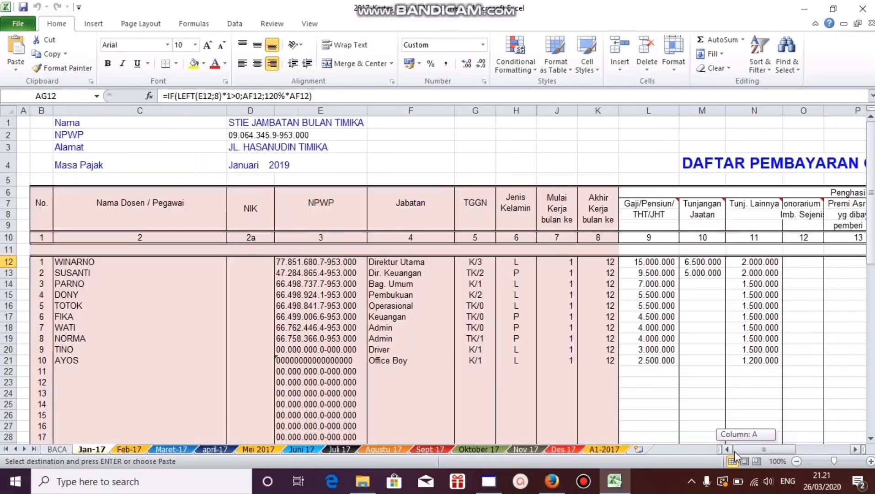
{"action": "left_click", "coordinate": [292, 273]}
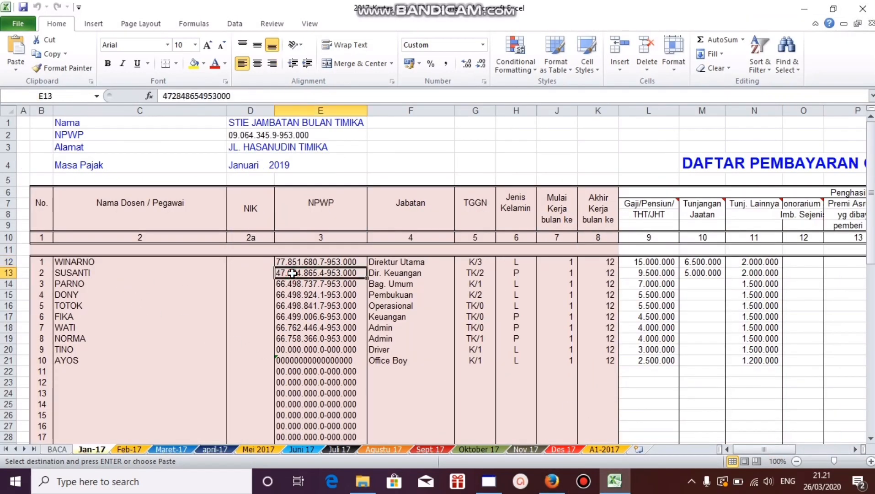
{"action": "key", "text": "ctrl+c"}
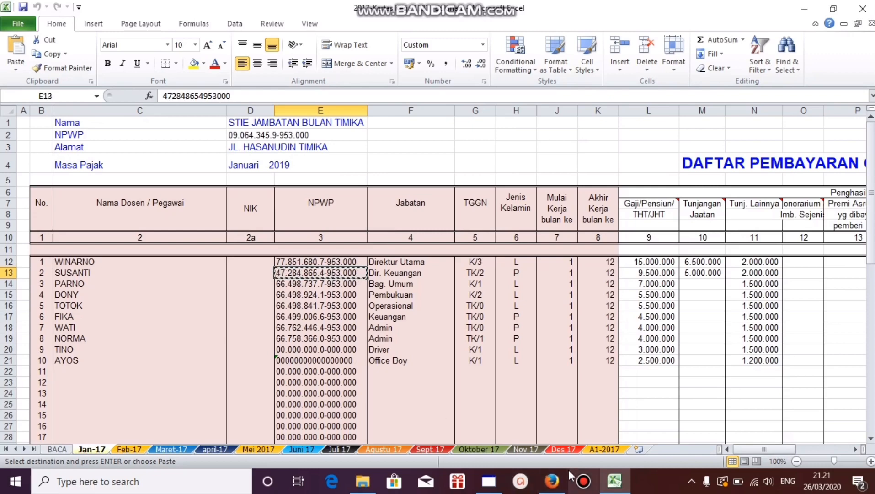
{"action": "mouse_move", "coordinate": [562, 485]}
{"action": "left_click", "coordinate": [489, 481]}
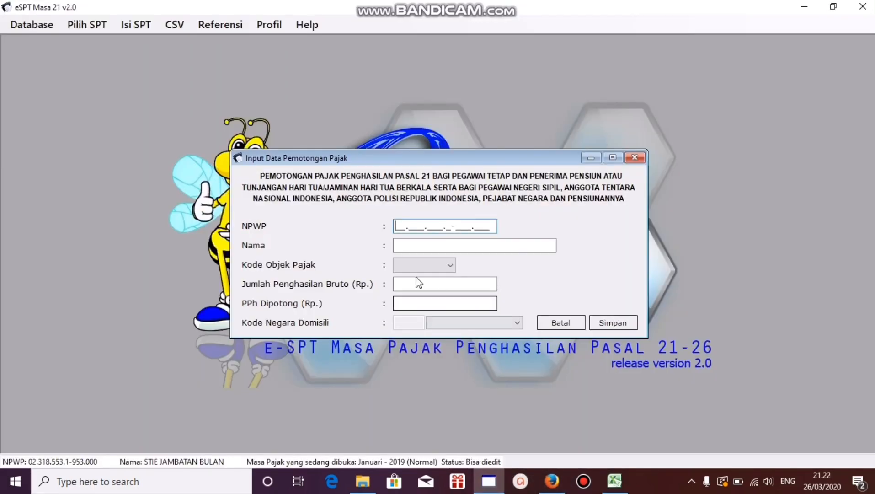
{"action": "left_click", "coordinate": [410, 227]}
{"action": "key", "text": "ctrl+v"}
Step: Copy the second employee's name from cell C13 in Excel into the eSPT form's Nama field and set the tax object code to 21-100-01
{"action": "left_click", "coordinate": [614, 481]}
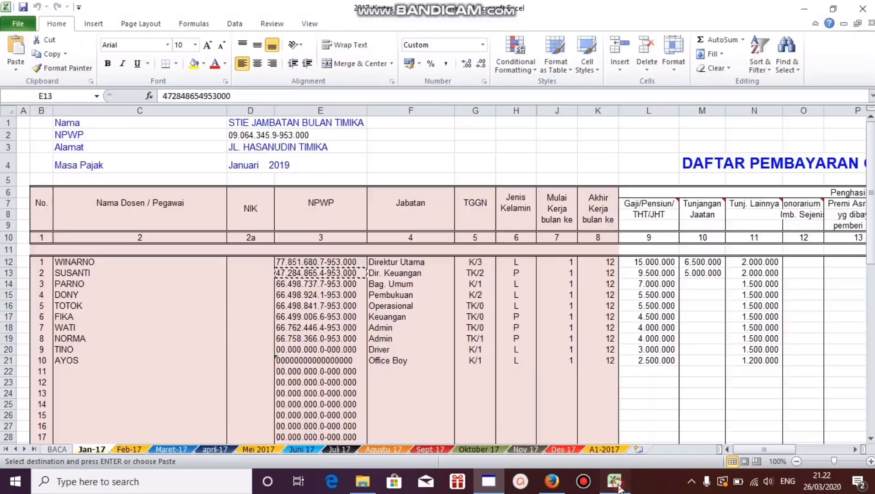
{"action": "left_click", "coordinate": [146, 263]}
{"action": "left_click", "coordinate": [98, 274]}
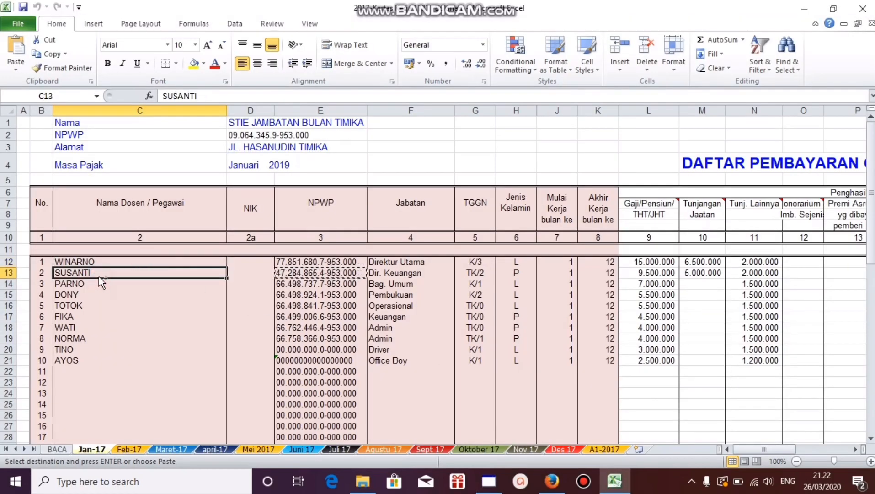
{"action": "key", "text": "ctrl+c"}
{"action": "left_click", "coordinate": [489, 481]}
{"action": "left_click", "coordinate": [453, 246]}
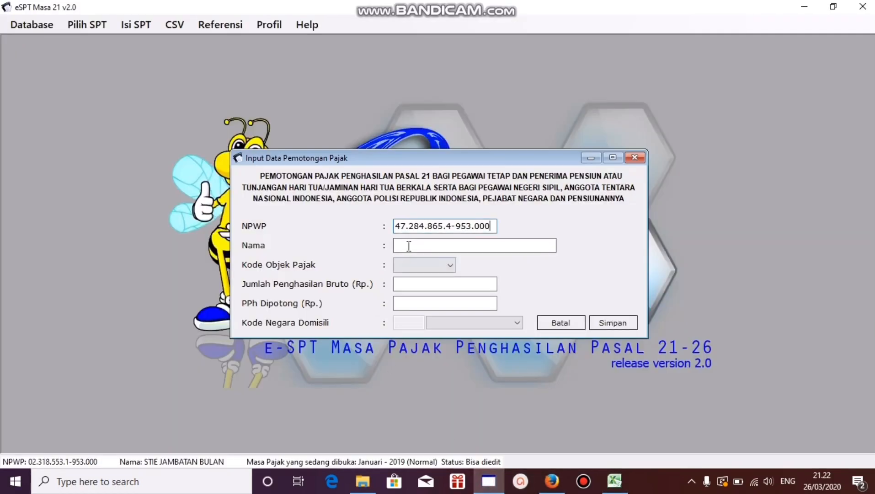
{"action": "key", "text": "ctrl+v"}
{"action": "left_click", "coordinate": [451, 265]}
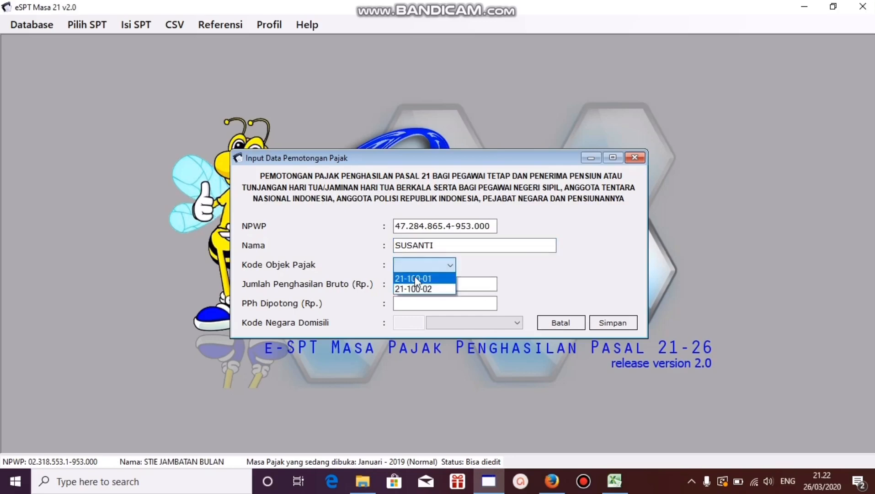
{"action": "left_click", "coordinate": [415, 276]}
Step: Copy the second employee's total gross income of 16.500.000 from cell T13 in Excel into the eSPT form's Jumlah Penghasilan Bruto field
{"action": "left_click", "coordinate": [492, 289]}
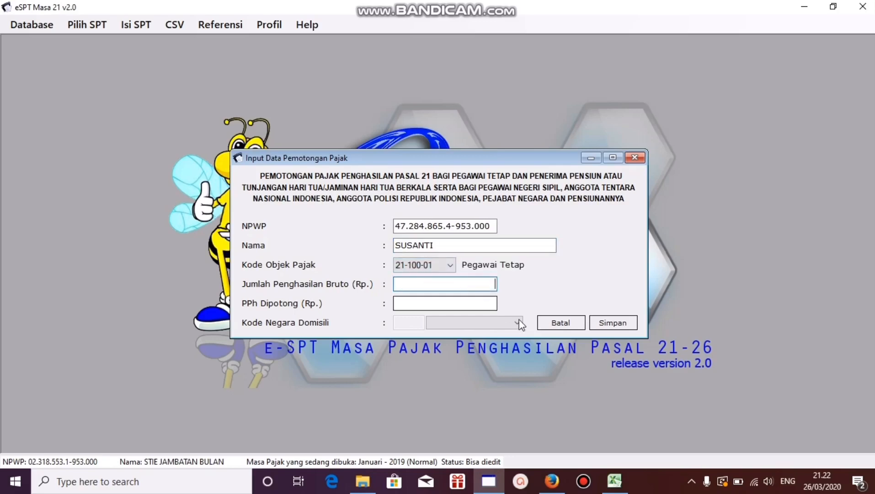
{"action": "left_click", "coordinate": [609, 484]}
{"action": "left_click", "coordinate": [656, 271]}
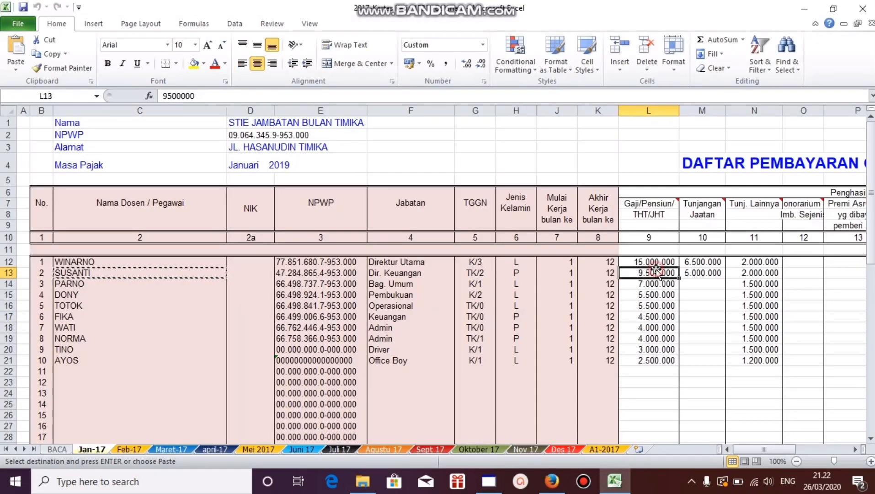
{"action": "key", "text": "Right"}
{"action": "key", "text": "Right"}
{"action": "key", "text": "Right"}
{"action": "key", "text": "Right"}
{"action": "key", "text": "Right"}
{"action": "key", "text": "Right"}
{"action": "key", "text": "Right"}
{"action": "key", "text": "Right"}
{"action": "key", "text": "Right"}
{"action": "key", "text": "Right"}
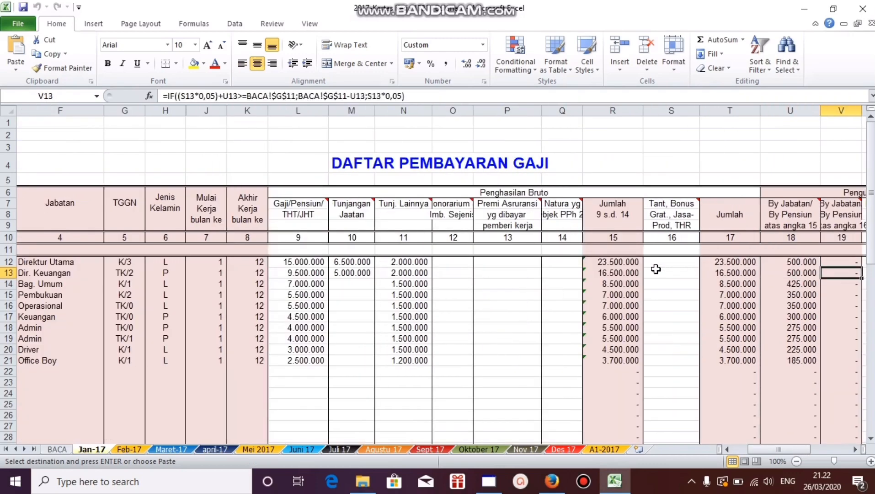
{"action": "left_click", "coordinate": [731, 282]}
{"action": "left_click", "coordinate": [734, 273]}
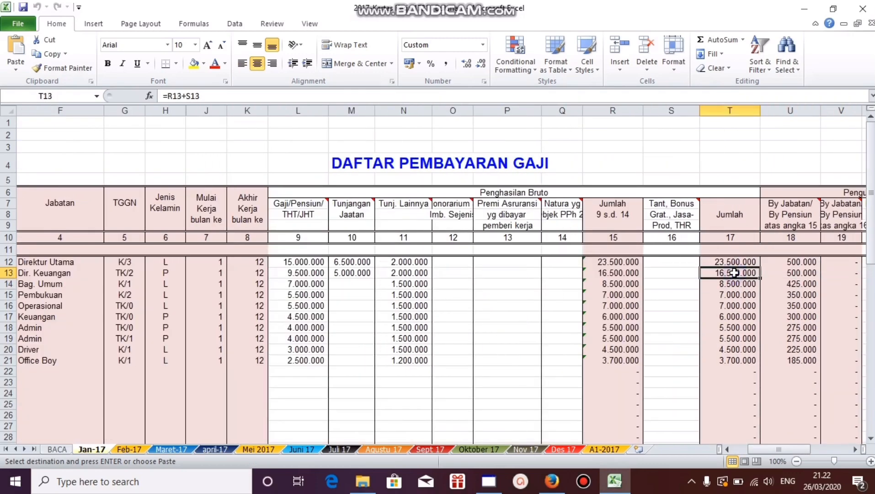
{"action": "right_click", "coordinate": [734, 273]}
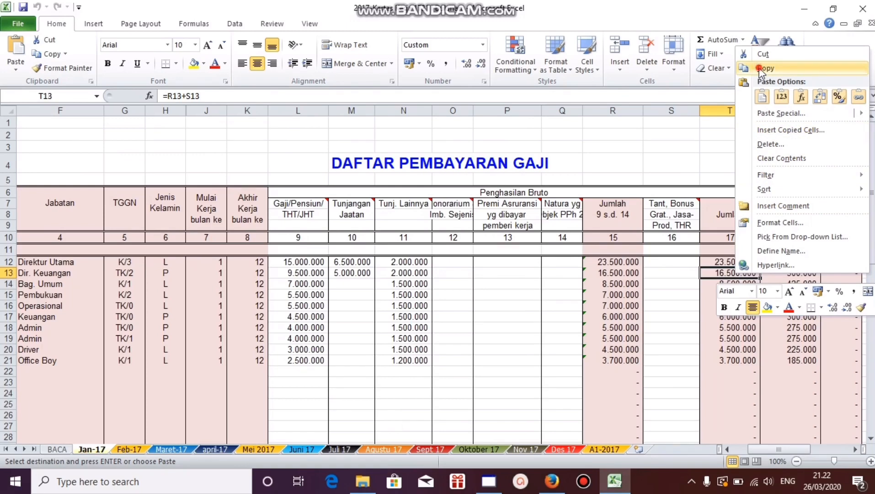
{"action": "left_click", "coordinate": [761, 71]}
{"action": "left_click", "coordinate": [489, 481]}
{"action": "left_click", "coordinate": [467, 287]}
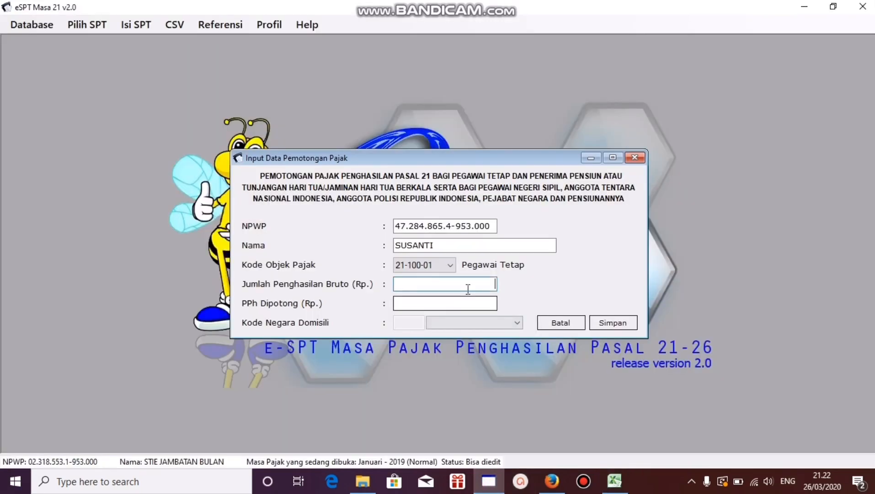
{"action": "right_click", "coordinate": [467, 287]}
{"action": "left_click", "coordinate": [484, 341]}
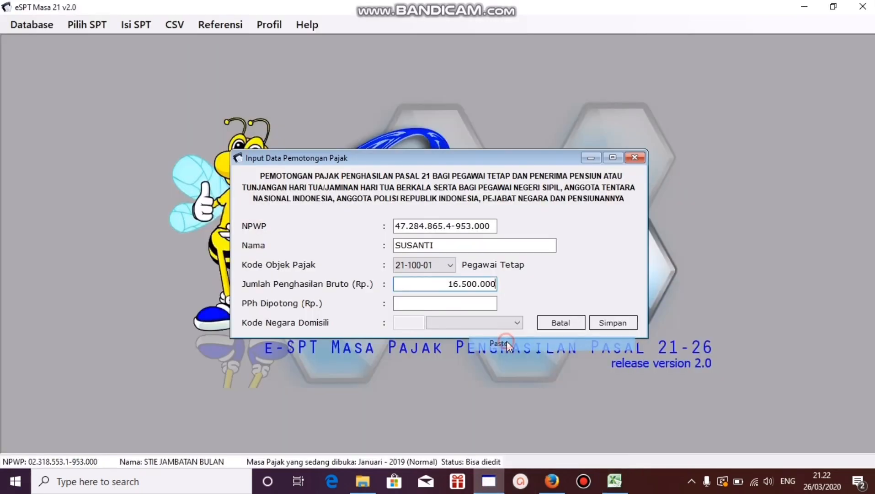
Step: Copy the second employee's monthly PPh 21 of 1.195.833 from cell AG13 in Excel into the eSPT form's PPh Dipotong field
{"action": "left_click", "coordinate": [614, 481]}
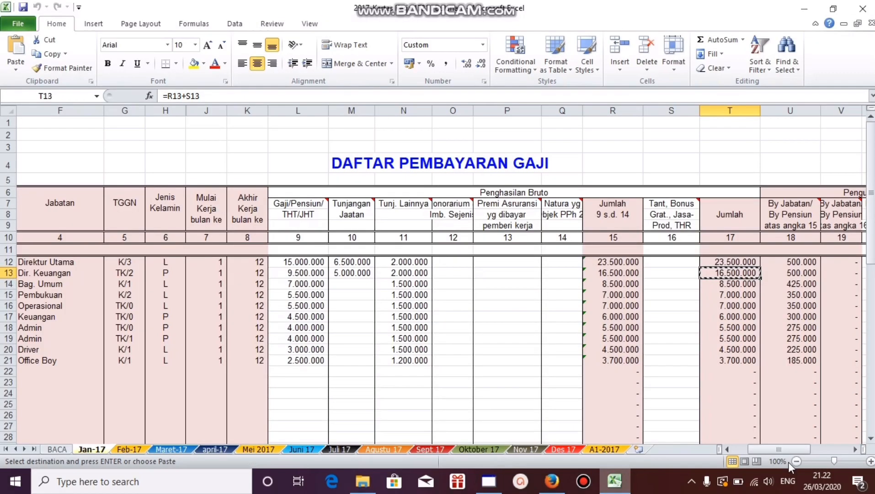
{"action": "left_click_drag", "start_coordinate": [783, 449], "coordinate": [821, 449]}
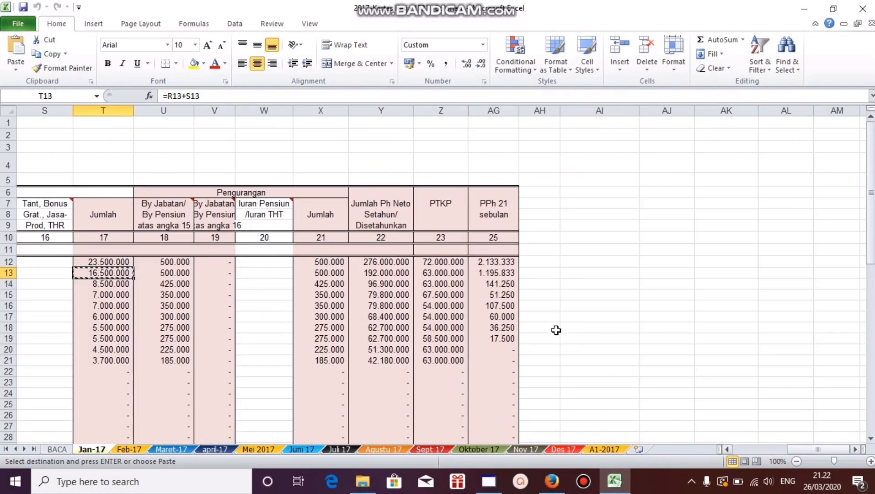
{"action": "left_click", "coordinate": [495, 272]}
{"action": "right_click", "coordinate": [495, 272]}
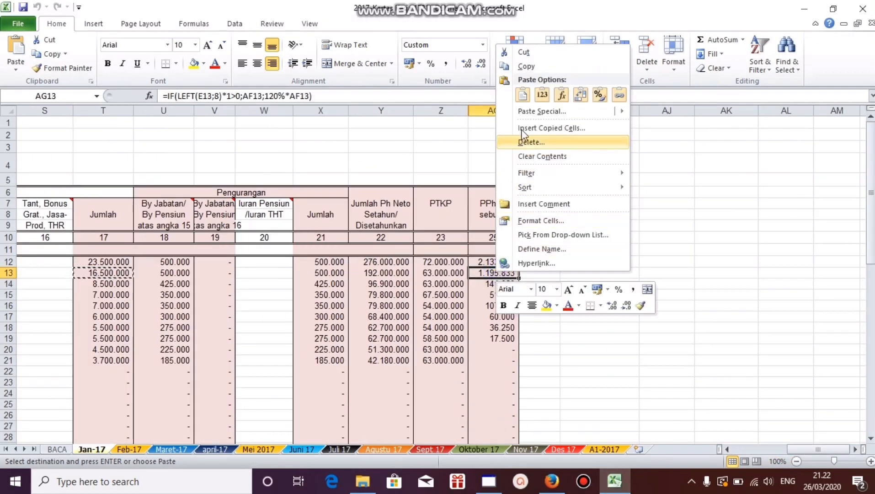
{"action": "left_click", "coordinate": [526, 66]}
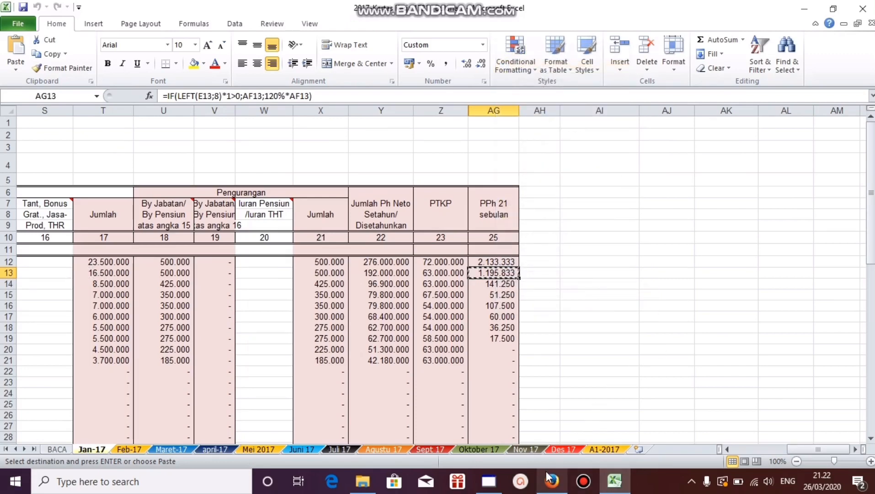
{"action": "left_click", "coordinate": [500, 484]}
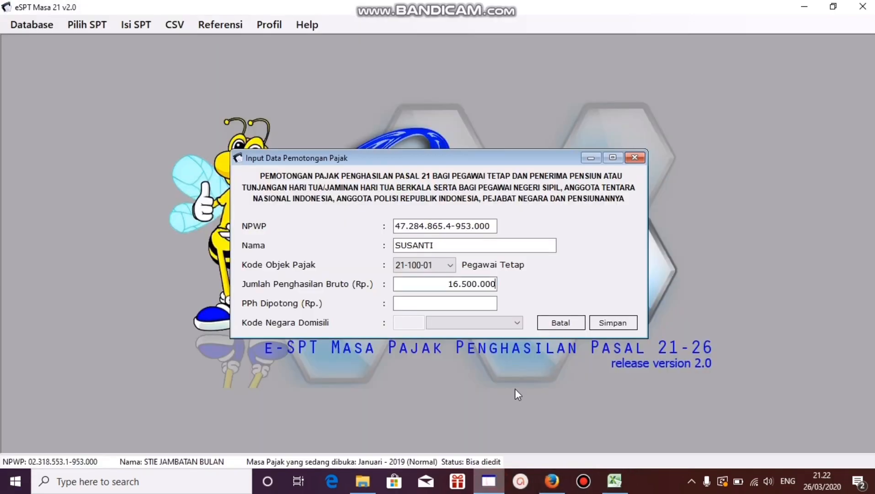
{"action": "right_click", "coordinate": [473, 300]}
{"action": "left_click", "coordinate": [502, 179]}
Step: Save the second employee's withholding entry, decline recording another, and close the monthly withholding list
{"action": "left_click", "coordinate": [613, 322]}
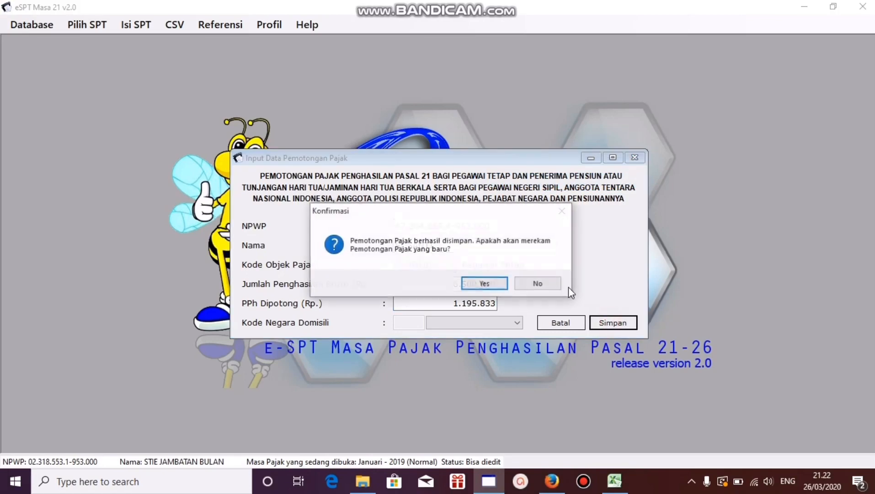
{"action": "left_click", "coordinate": [539, 284]}
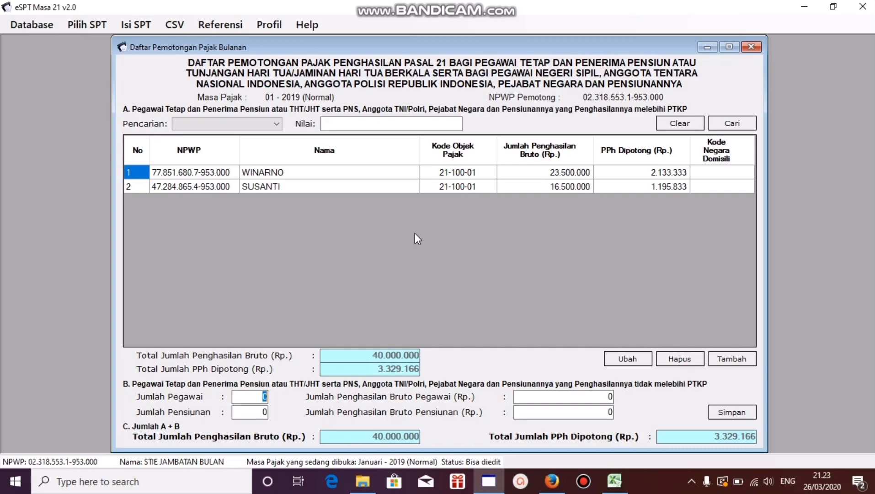
{"action": "left_click", "coordinate": [752, 47]}
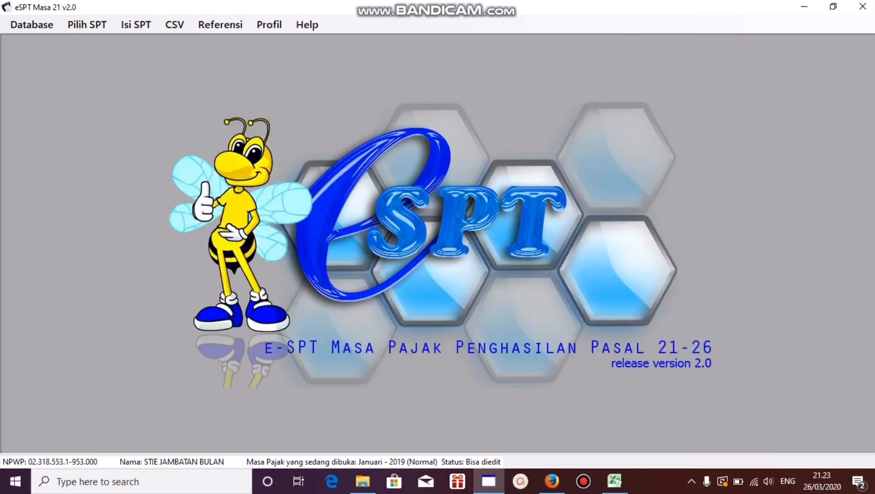
Step: Delete the Januari 2019 return from the list of created SPTs and close the list
{"action": "left_click", "coordinate": [80, 26]}
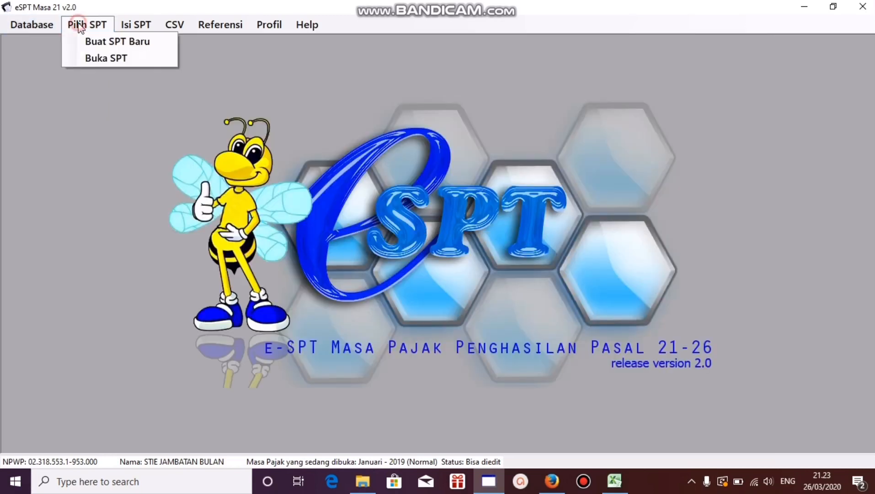
{"action": "left_click", "coordinate": [110, 55]}
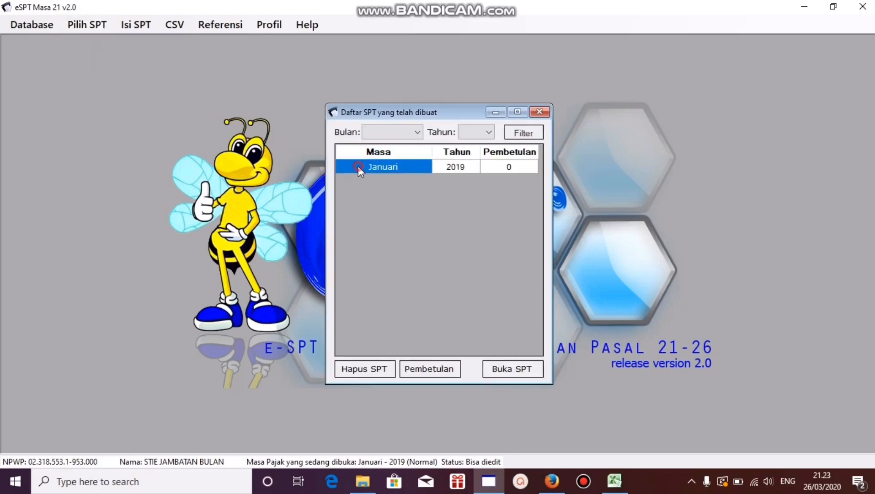
{"action": "left_click", "coordinate": [376, 368]}
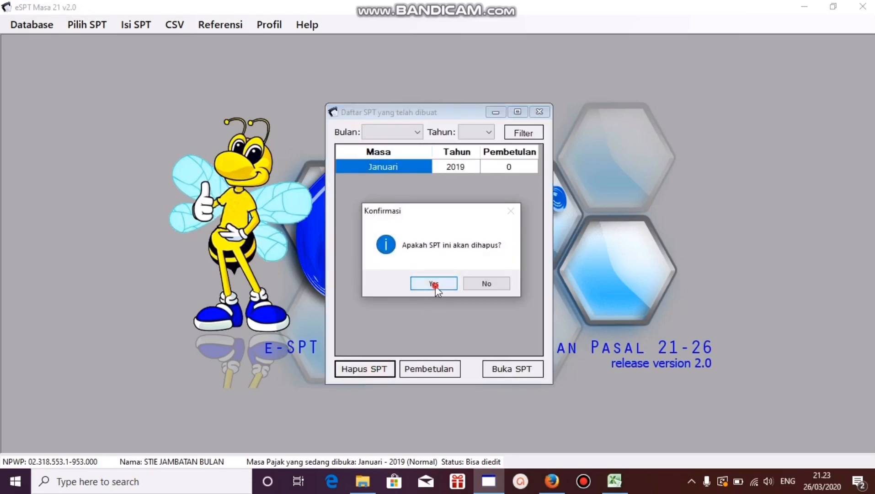
{"action": "left_click", "coordinate": [435, 284]}
{"action": "left_click", "coordinate": [462, 286]}
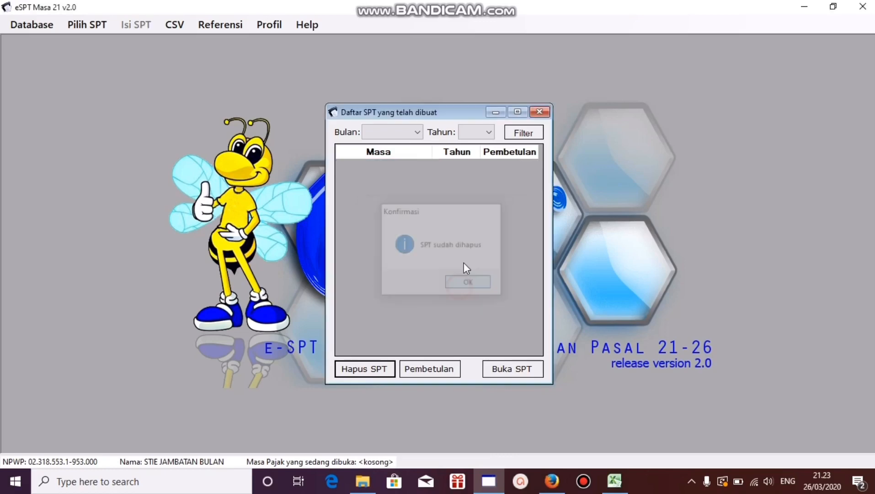
{"action": "left_click", "coordinate": [540, 112]}
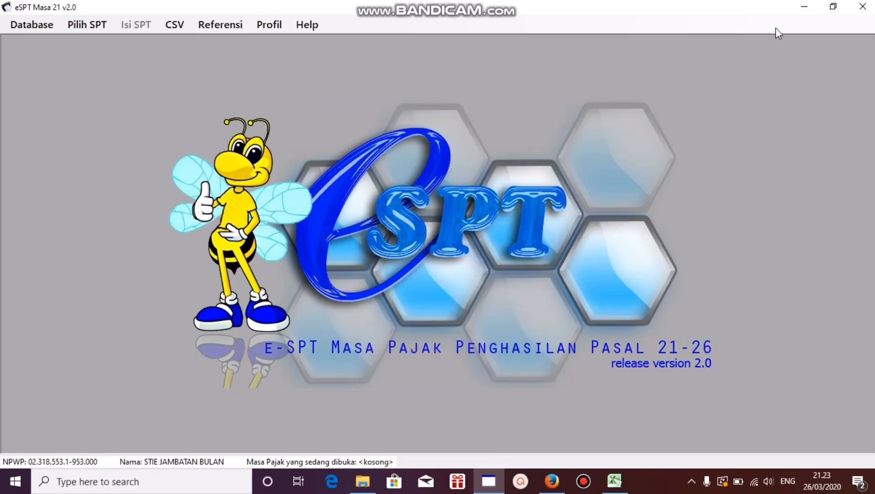
Step: Switch to the Excel payroll workbook and review the employee names in C12:C21 of the Jan-17 sheet
{"action": "left_click", "coordinate": [808, 6]}
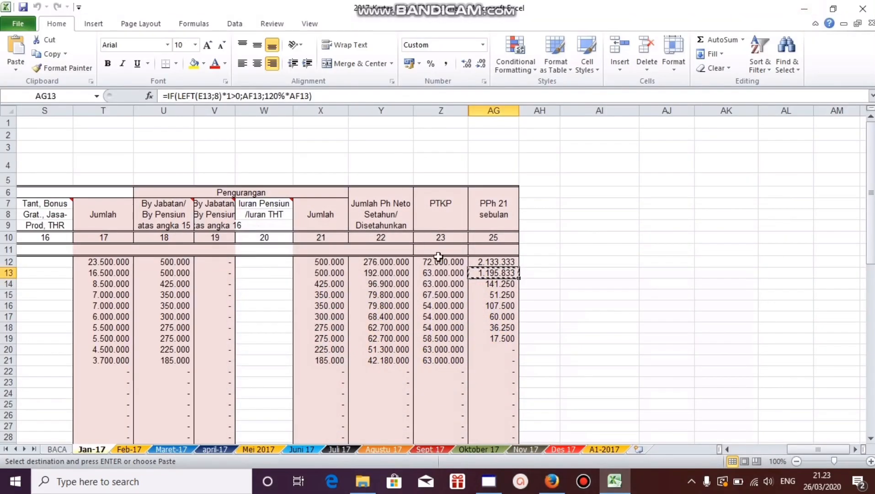
{"action": "key", "text": "Escape"}
{"action": "left_click", "coordinate": [550, 294]}
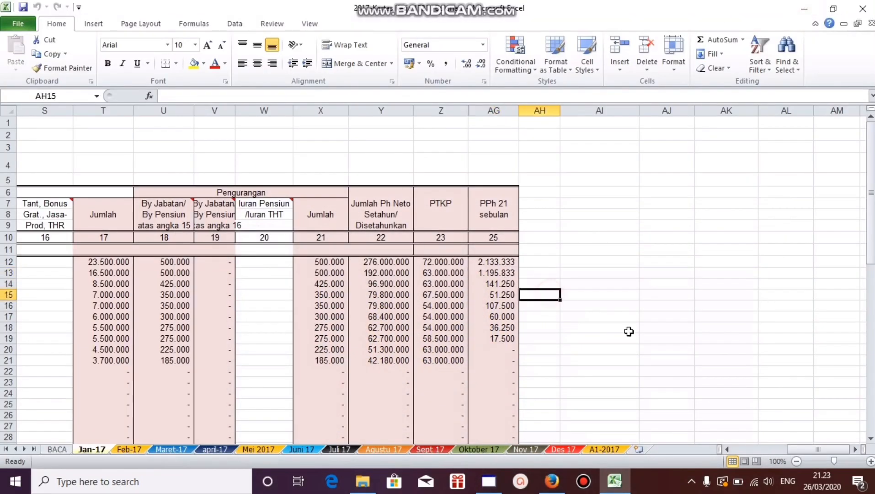
{"action": "left_click_drag", "start_coordinate": [795, 450], "coordinate": [710, 452]}
{"action": "left_click_drag", "start_coordinate": [80, 264], "coordinate": [79, 360]}
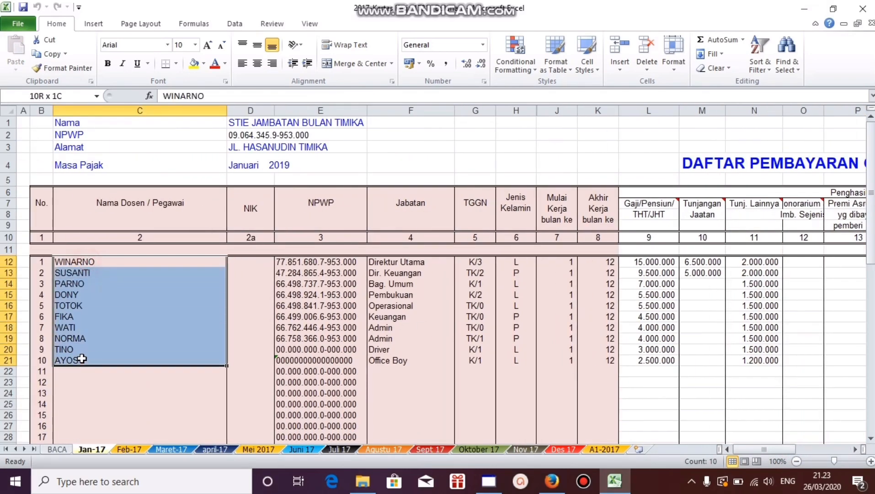
{"action": "left_click", "coordinate": [154, 296]}
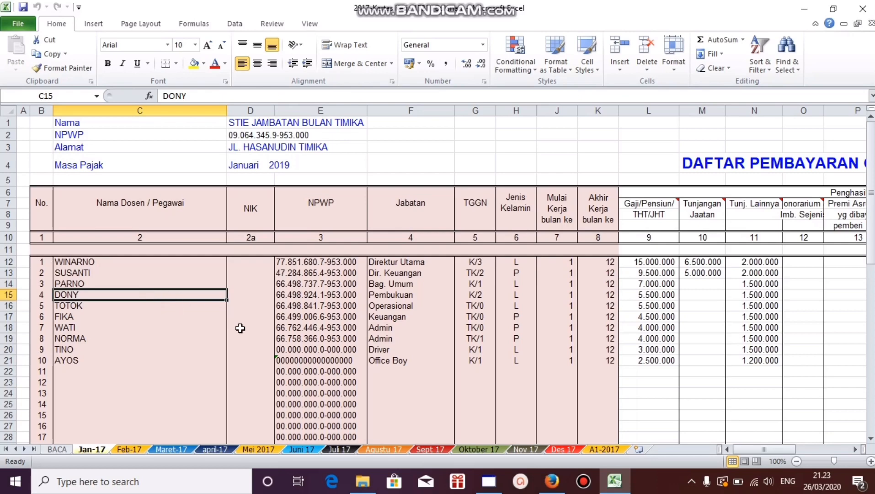
Step: Open the 1721_I_bulanan Contoh workbook from D: > 2020- Aplikasi Praktek > e-SPT Masa 21-26 > Latian Kertas Kerja in File Explorer
{"action": "left_click", "coordinate": [362, 489]}
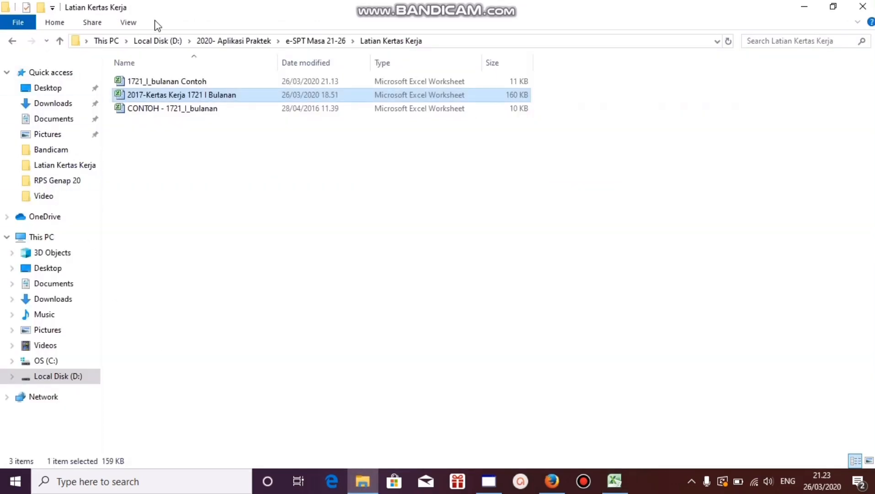
{"action": "left_click", "coordinate": [160, 42]}
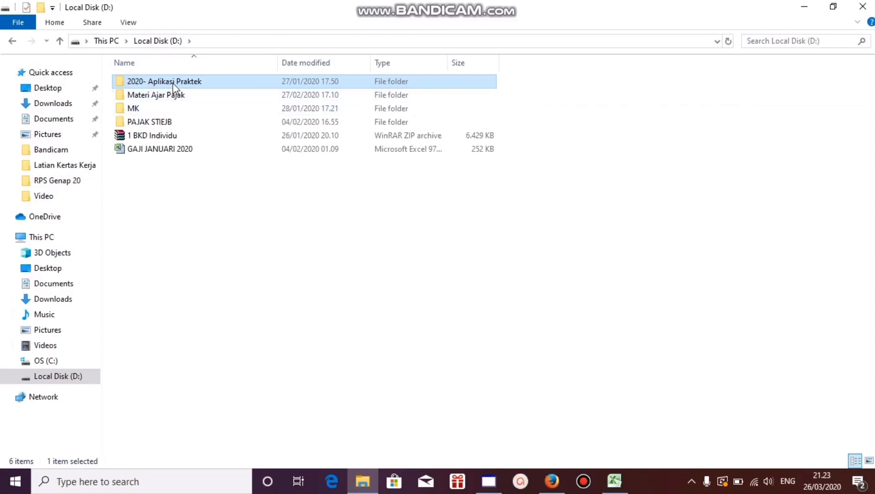
{"action": "double_click", "coordinate": [174, 84]}
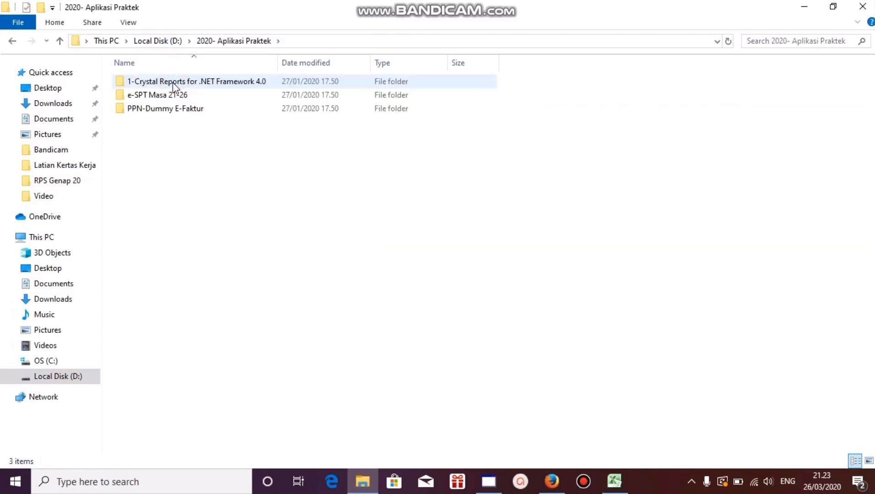
{"action": "double_click", "coordinate": [173, 95]}
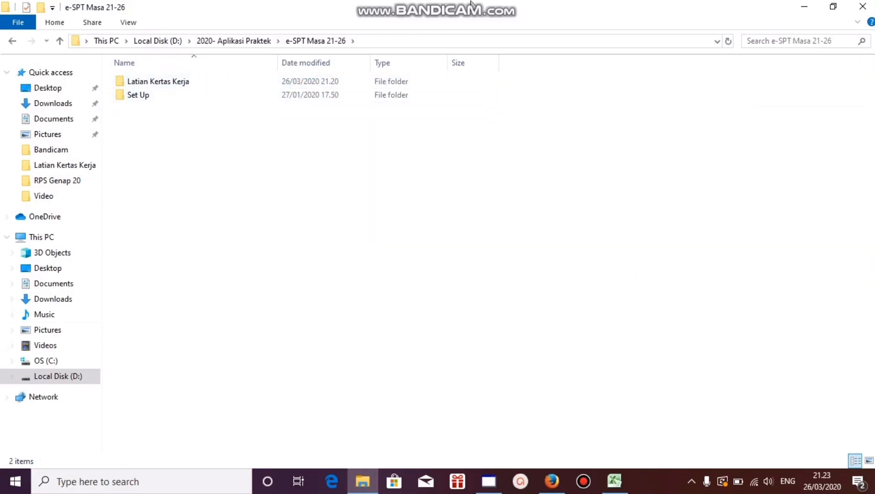
{"action": "double_click", "coordinate": [179, 84]}
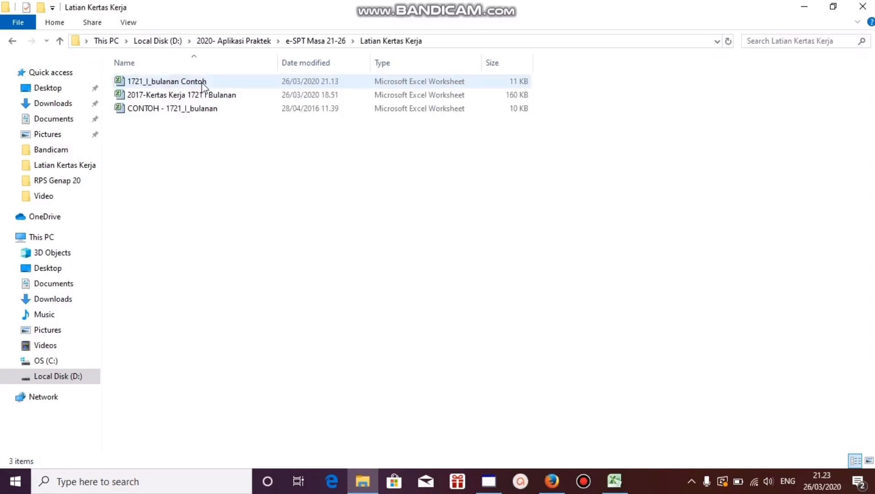
{"action": "double_click", "coordinate": [230, 83]}
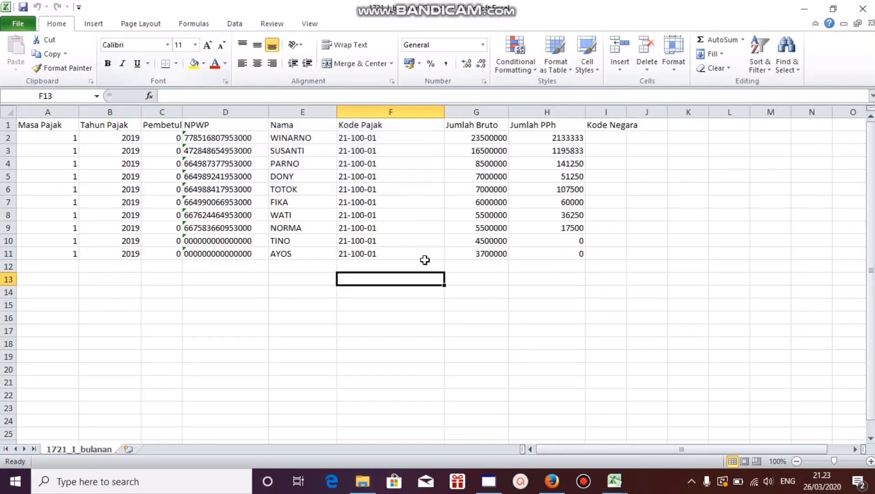
Step: Examine the 1721_I_bulanan sheet's employee rows, including the Masa Pajak, Tahun Pajak, Kode Pajak and amount columns
{"action": "left_click", "coordinate": [389, 204]}
{"action": "left_click", "coordinate": [368, 256]}
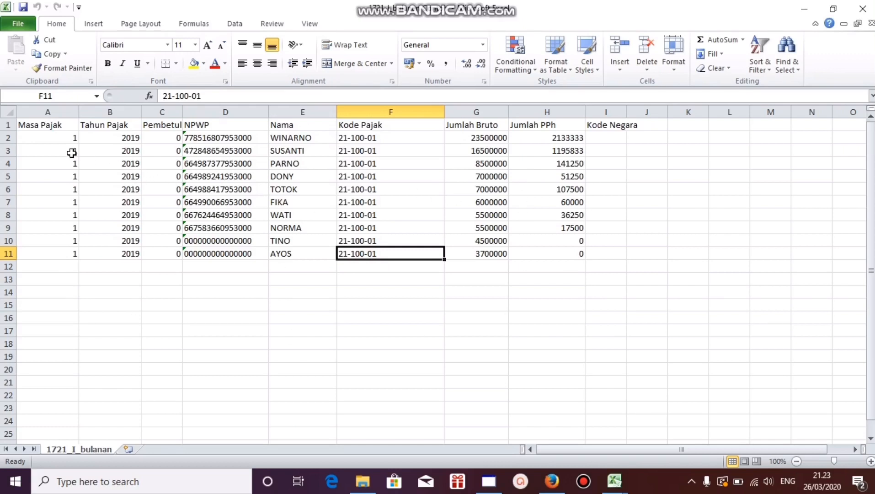
{"action": "left_click_drag", "start_coordinate": [71, 153], "coordinate": [566, 140]}
{"action": "left_click", "coordinate": [460, 189]}
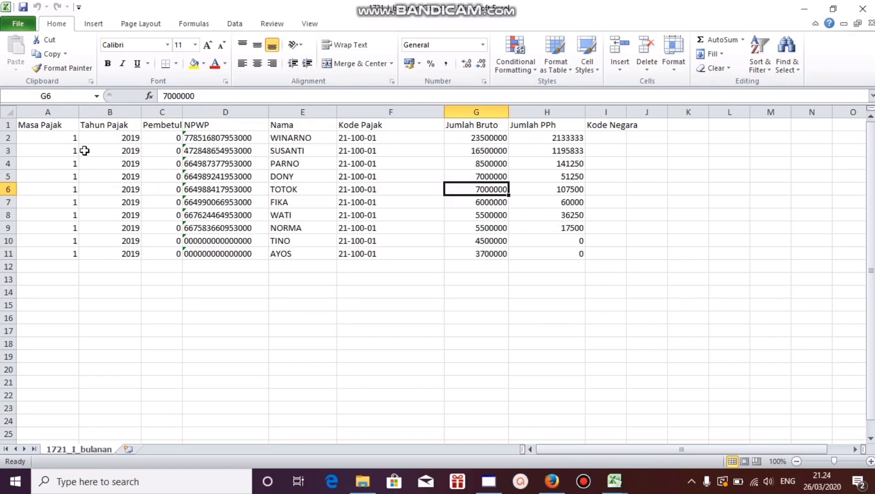
{"action": "left_click", "coordinate": [70, 139]}
{"action": "left_click_drag", "start_coordinate": [70, 138], "coordinate": [65, 189]}
{"action": "left_click", "coordinate": [64, 239]}
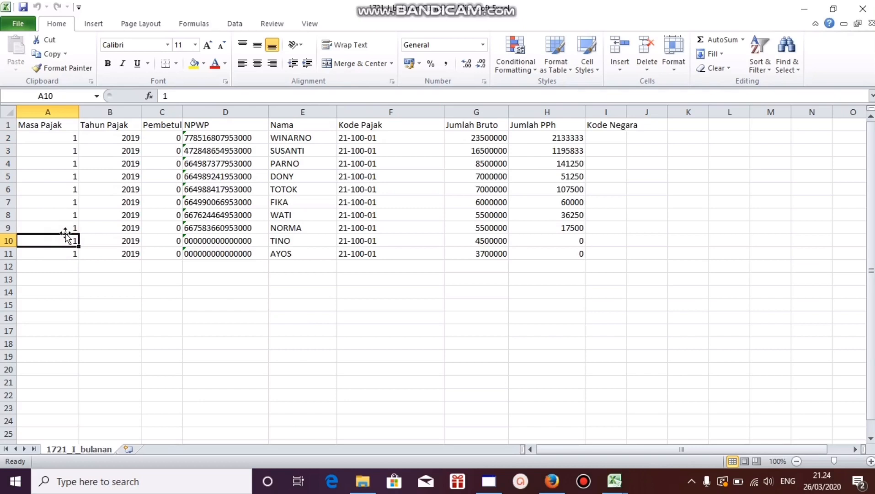
{"action": "left_click", "coordinate": [97, 161]}
{"action": "left_click_drag", "start_coordinate": [143, 168], "coordinate": [144, 166]}
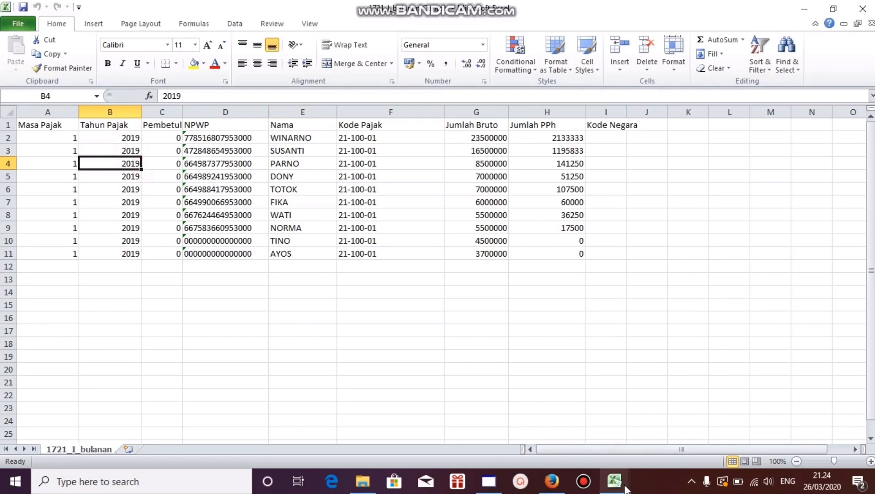
Step: Copy the employees' NPWPs from E12:E21 of the Jan-17 payroll sheet and paste them as values from cell D2 of 1721_I_bulanan
{"action": "mouse_move", "coordinate": [626, 488]}
{"action": "left_click", "coordinate": [580, 428]}
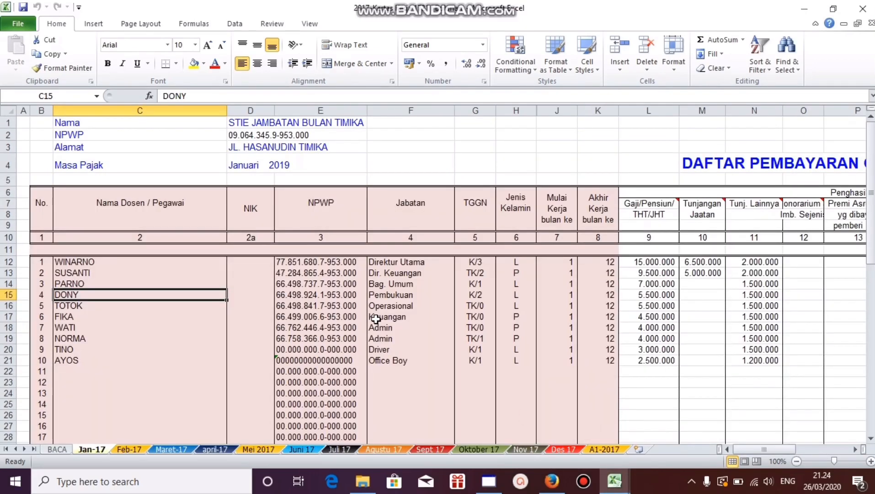
{"action": "left_click_drag", "start_coordinate": [316, 263], "coordinate": [306, 363]}
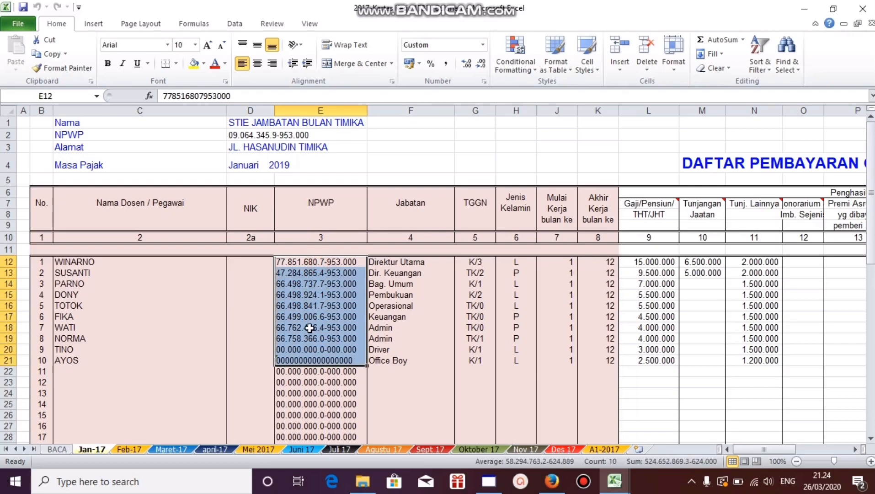
{"action": "right_click", "coordinate": [309, 328]}
{"action": "left_click", "coordinate": [345, 118]}
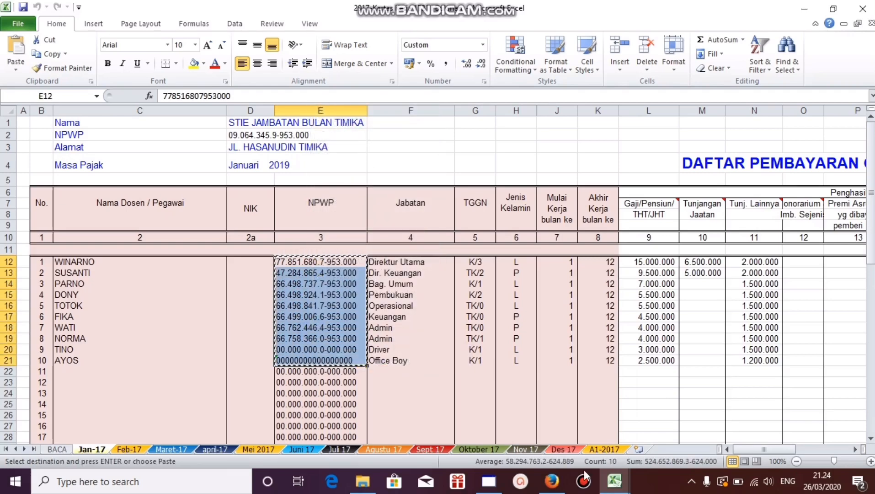
{"action": "mouse_move", "coordinate": [615, 480]}
{"action": "left_click", "coordinate": [674, 418]}
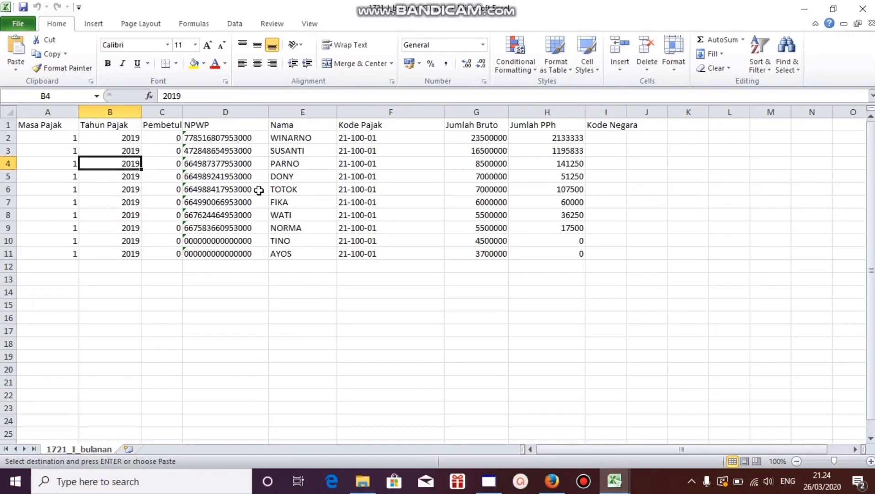
{"action": "left_click", "coordinate": [199, 137]}
{"action": "left_click", "coordinate": [17, 64]}
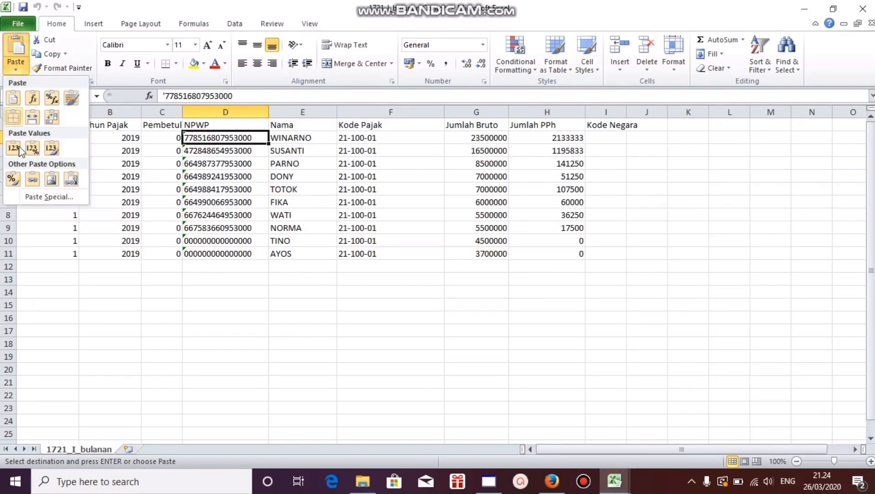
{"action": "left_click", "coordinate": [31, 147]}
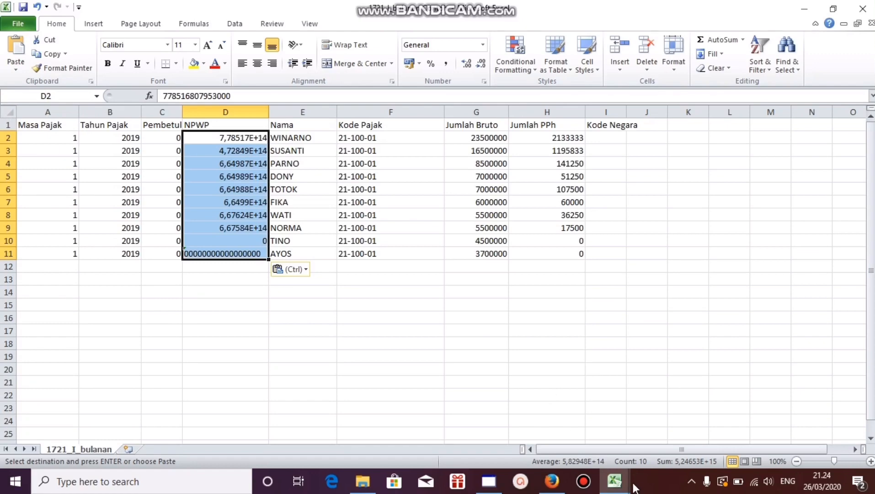
Step: Copy the employee names from C12:C21 of the Jan-17 payroll sheet and paste them as values from cell E2 of 1721_I_bulanan
{"action": "mouse_move", "coordinate": [615, 481]}
{"action": "left_click", "coordinate": [580, 428]}
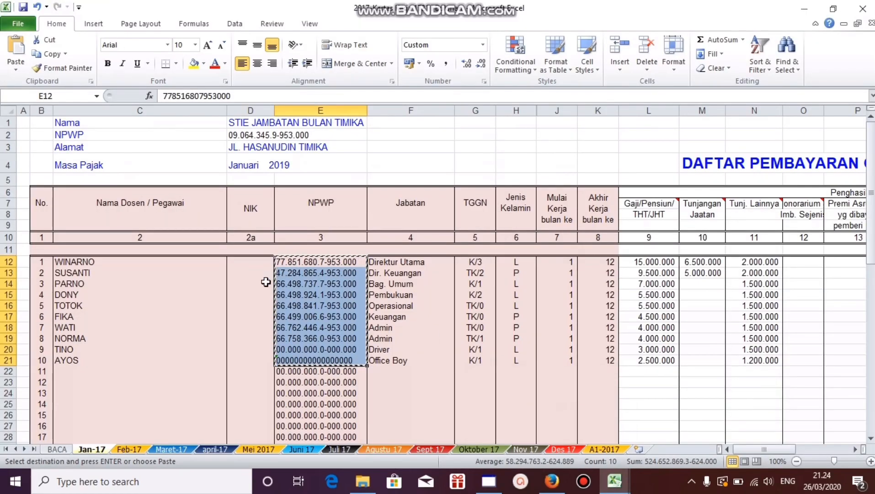
{"action": "left_click_drag", "start_coordinate": [111, 261], "coordinate": [92, 357]}
{"action": "right_click", "coordinate": [92, 357]}
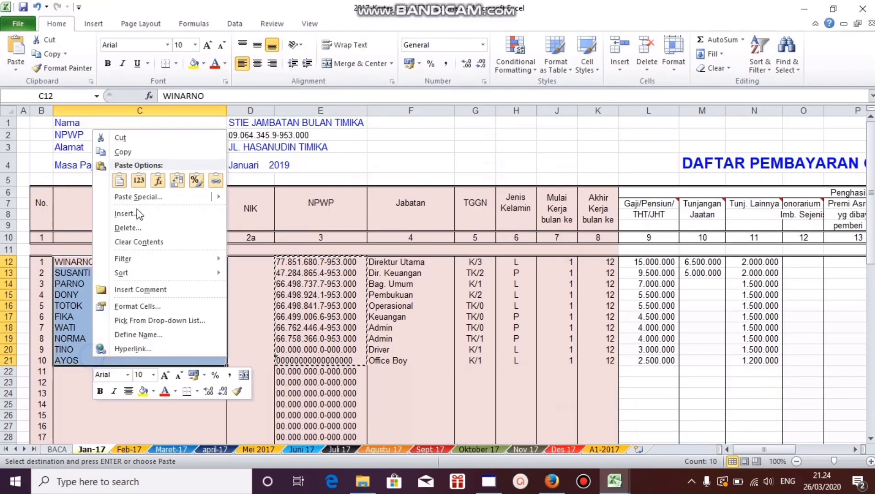
{"action": "left_click", "coordinate": [126, 154]}
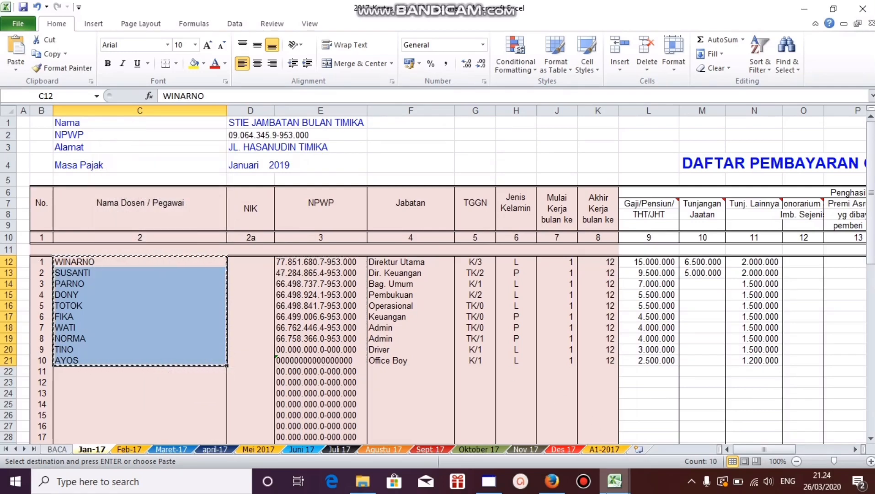
{"action": "mouse_move", "coordinate": [615, 480]}
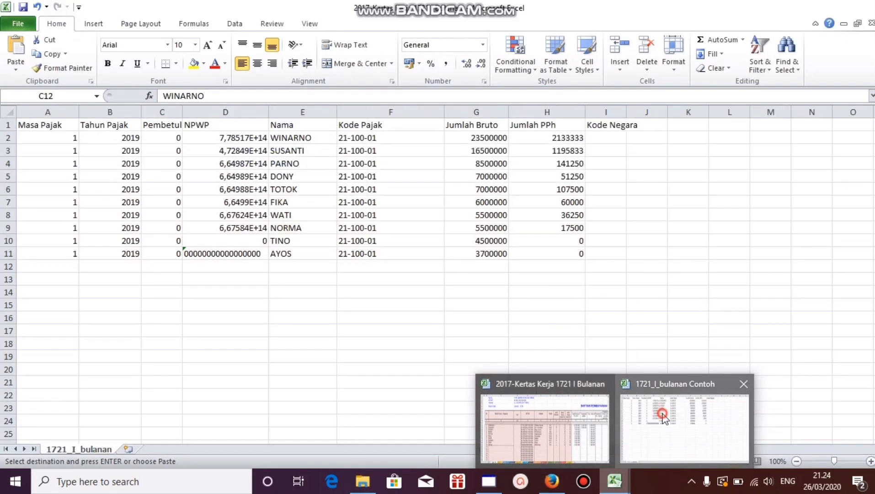
{"action": "left_click", "coordinate": [664, 416]}
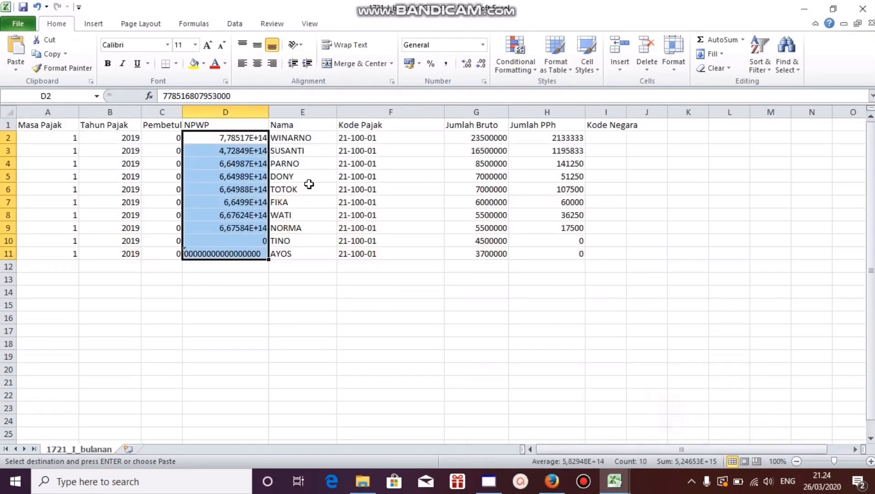
{"action": "left_click", "coordinate": [283, 140]}
{"action": "left_click", "coordinate": [16, 69]}
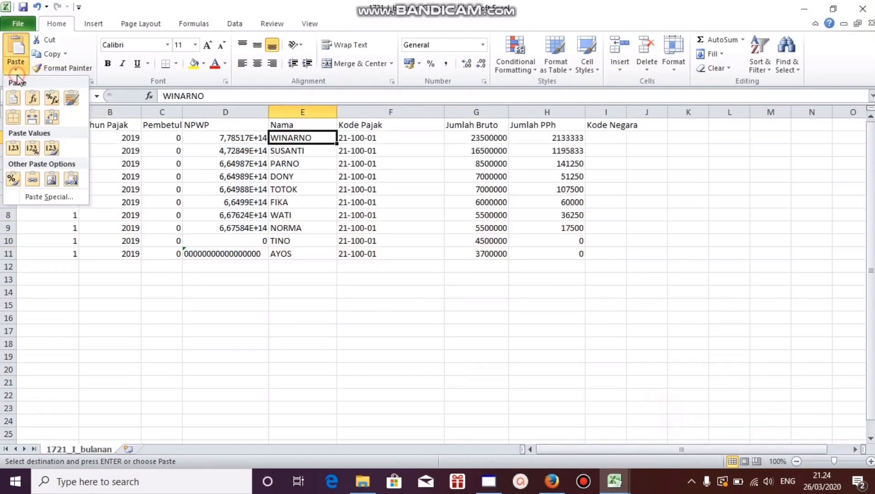
{"action": "left_click", "coordinate": [13, 148]}
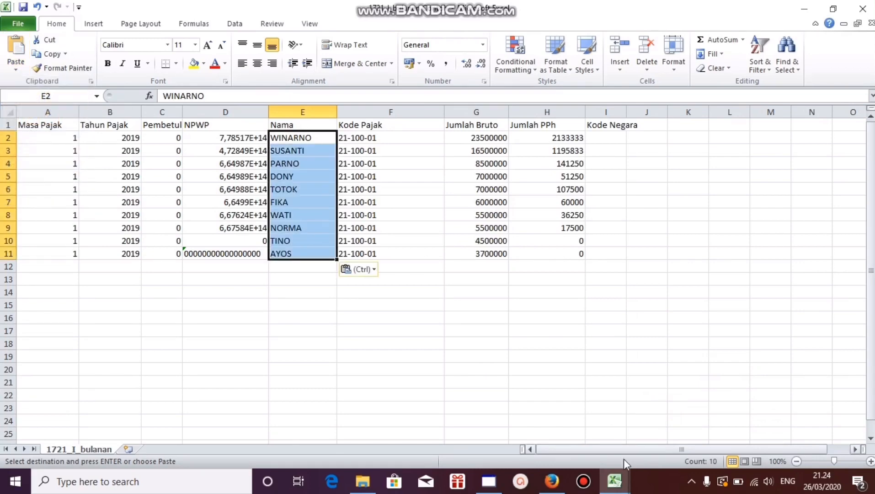
Step: Copy the gross income totals in T12:T21 (Jumlah, column 17) of the Jan-17 payroll sheet
{"action": "left_click", "coordinate": [618, 483]}
{"action": "left_click", "coordinate": [550, 431]}
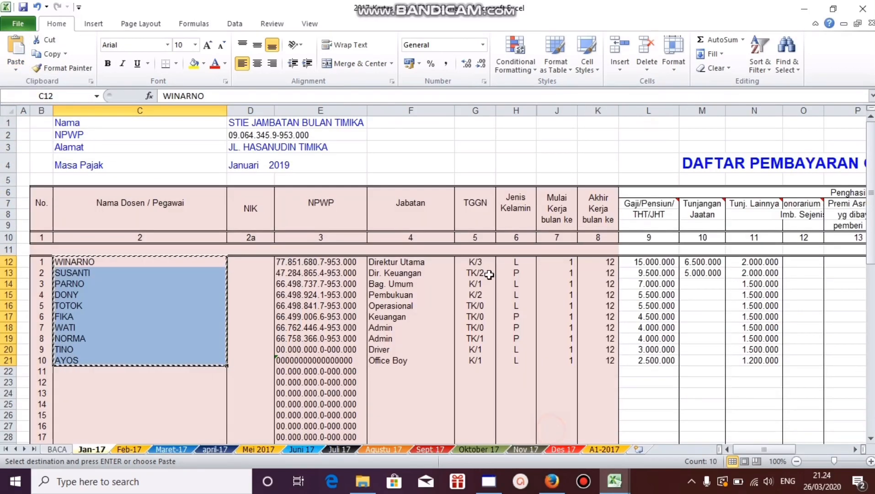
{"action": "left_click", "coordinate": [668, 286]}
{"action": "key", "text": "Right"}
{"action": "key", "text": "Right"}
{"action": "key", "text": "Right"}
{"action": "key", "text": "Right"}
{"action": "key", "text": "Right"}
{"action": "key", "text": "Right"}
{"action": "key", "text": "Right"}
{"action": "key", "text": "Right"}
{"action": "key", "text": "Right"}
{"action": "key", "text": "Right"}
{"action": "key", "text": "Right"}
{"action": "key", "text": "Right"}
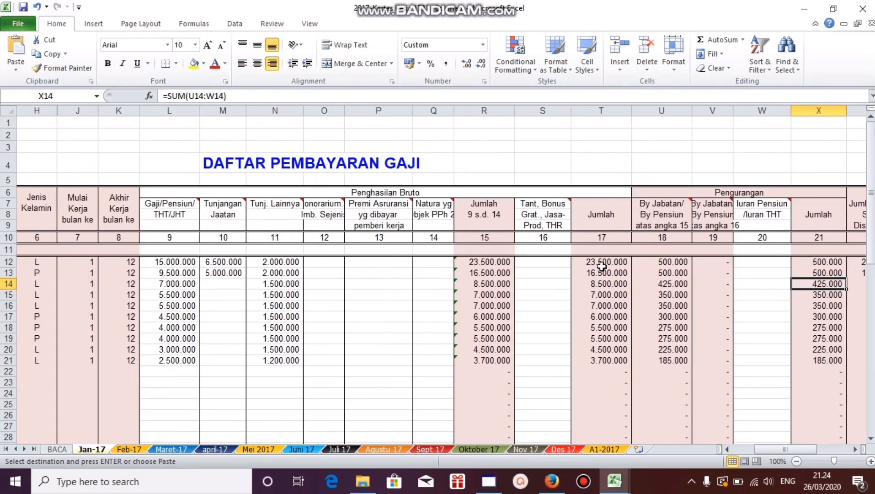
{"action": "left_click_drag", "start_coordinate": [600, 261], "coordinate": [599, 361]}
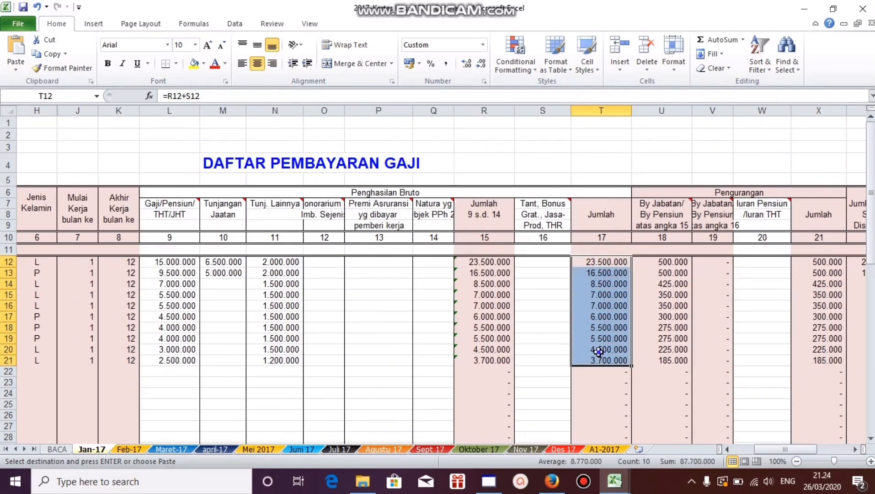
{"action": "right_click", "coordinate": [600, 360]}
{"action": "left_click", "coordinate": [630, 147]}
Step: Paste the copied gross income totals as values into the Jumlah Bruto column of 1721_I_bulanan, starting at G2
{"action": "mouse_move", "coordinate": [615, 481]}
{"action": "left_click", "coordinate": [654, 432]}
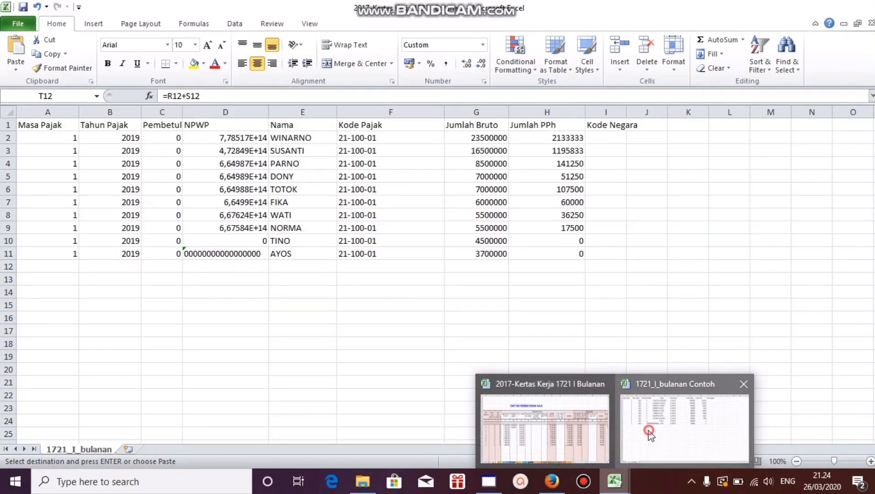
{"action": "left_click", "coordinate": [480, 136]}
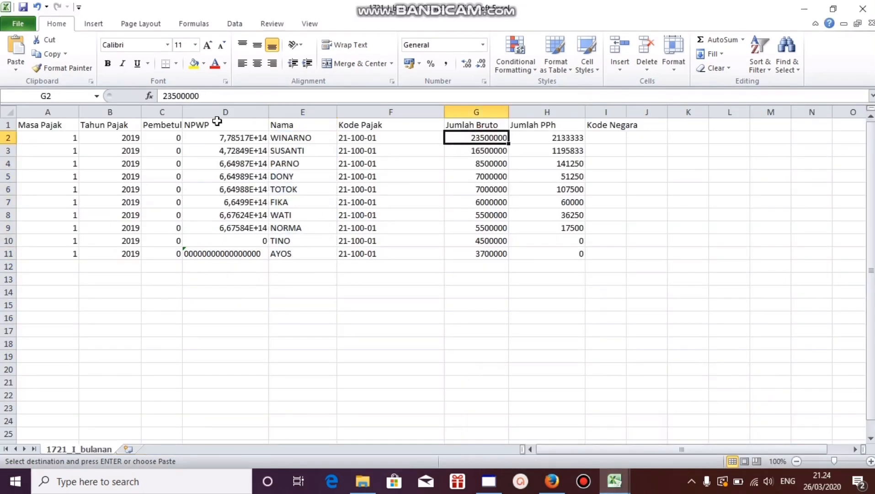
{"action": "left_click", "coordinate": [16, 70]}
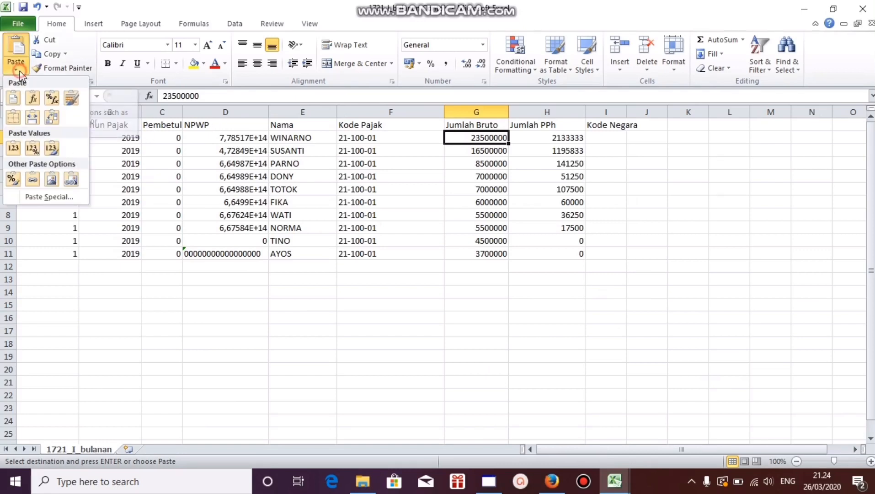
{"action": "left_click", "coordinate": [13, 149]}
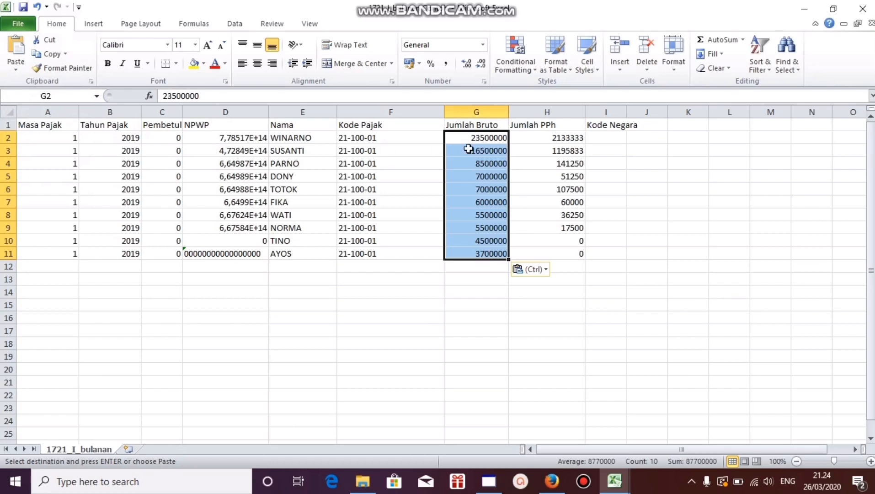
Step: Try a regular paste of the gross totals over G2:G11, undo it and paste them as values again
{"action": "left_click", "coordinate": [10, 43]}
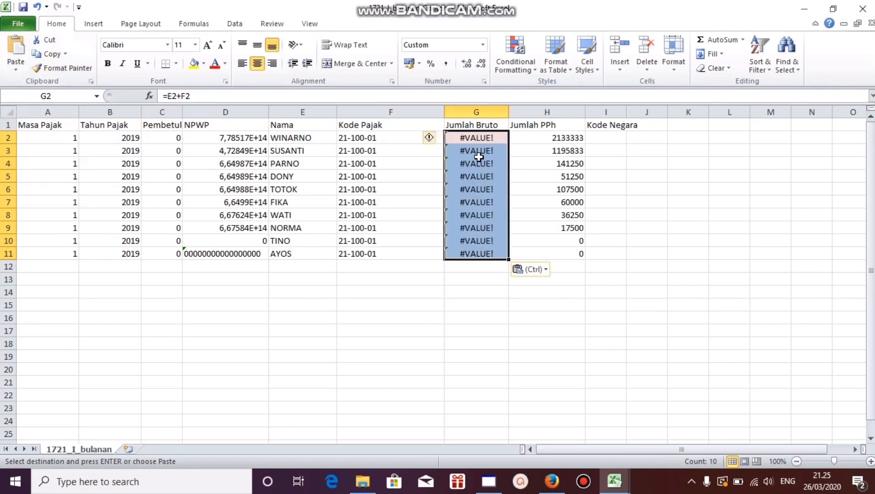
{"action": "left_click", "coordinate": [37, 6]}
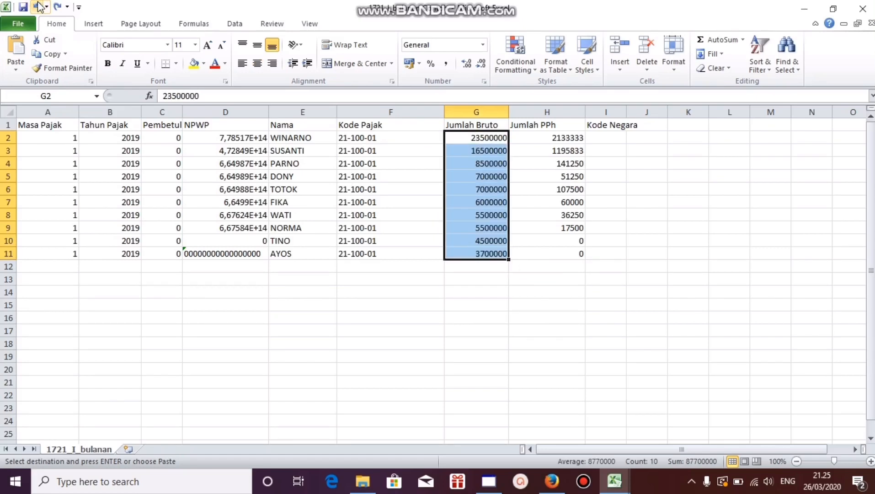
{"action": "left_click", "coordinate": [16, 70]}
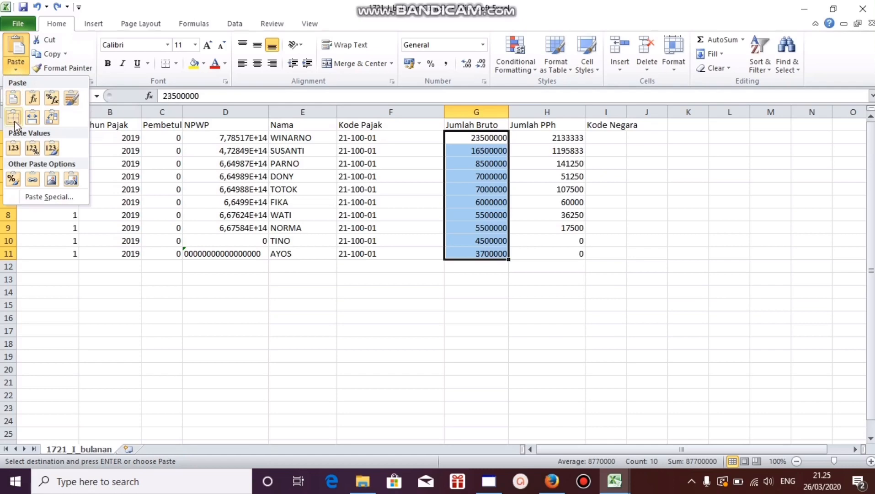
{"action": "left_click", "coordinate": [13, 148]}
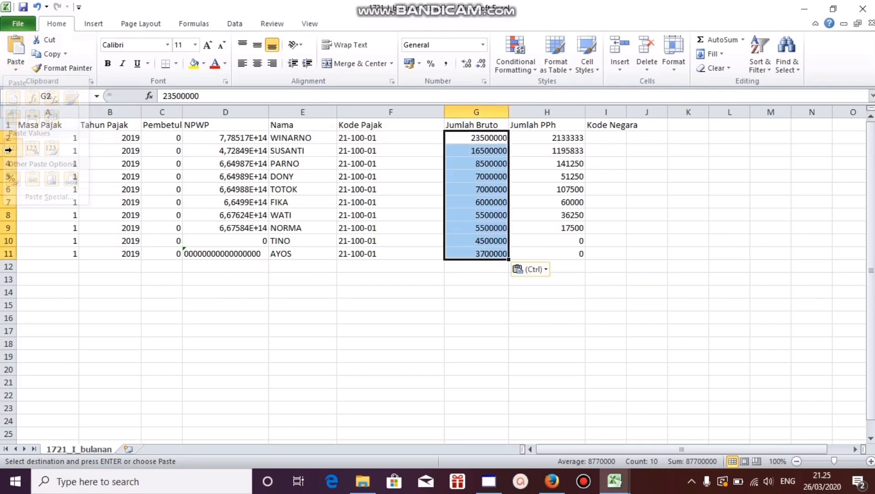
Step: Copy the monthly PPh 21 amounts from AG12:AG21 of the Jan-17 sheet and paste them as values from cell H2 of 1721_I_bulanan
{"action": "left_click", "coordinate": [614, 481]}
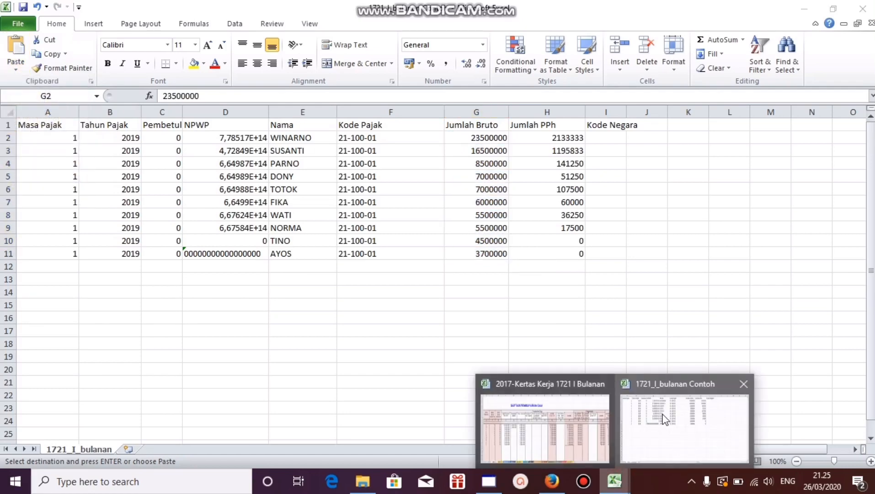
{"action": "left_click", "coordinate": [586, 428]}
{"action": "left_click", "coordinate": [746, 324]}
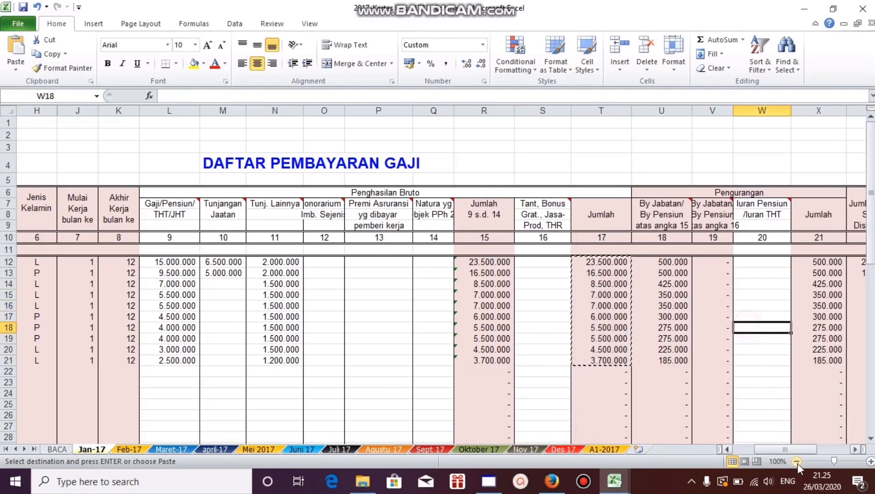
{"action": "left_click_drag", "start_coordinate": [793, 450], "coordinate": [806, 449]}
{"action": "left_click_drag", "start_coordinate": [798, 262], "coordinate": [806, 361]}
{"action": "right_click", "coordinate": [806, 327]}
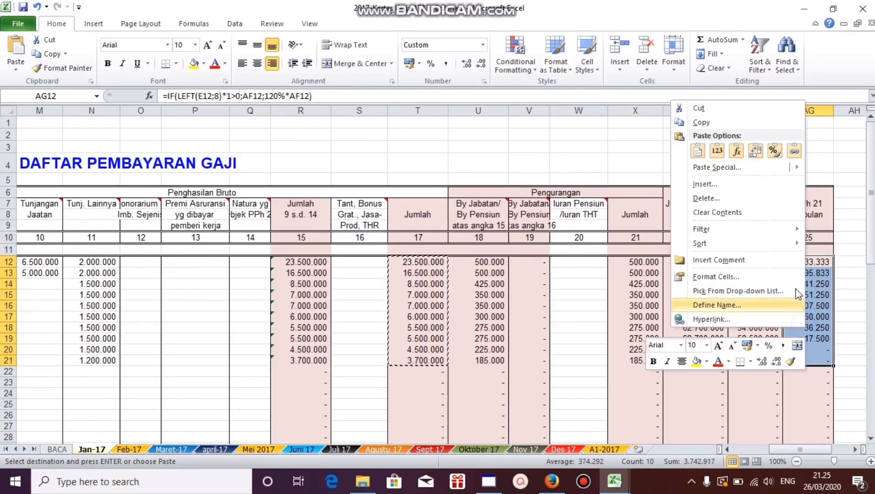
{"action": "left_click", "coordinate": [699, 123]}
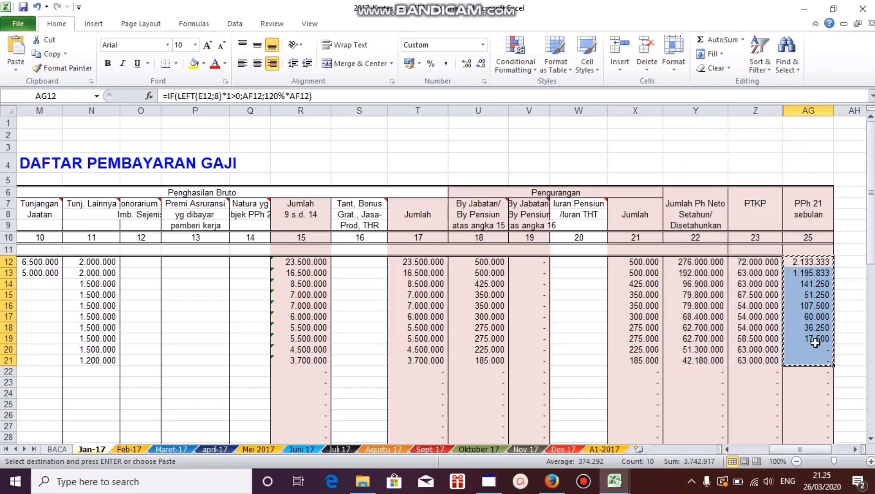
{"action": "mouse_move", "coordinate": [615, 488]}
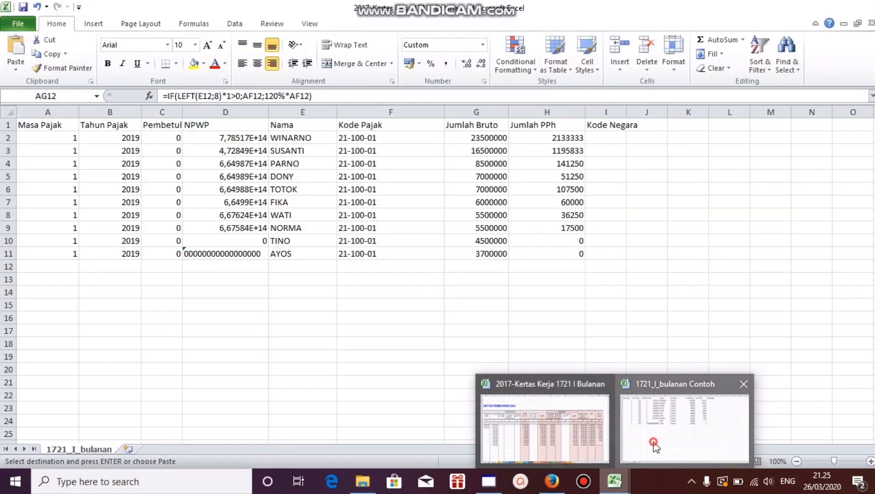
{"action": "left_click", "coordinate": [653, 442]}
{"action": "left_click", "coordinate": [533, 138]}
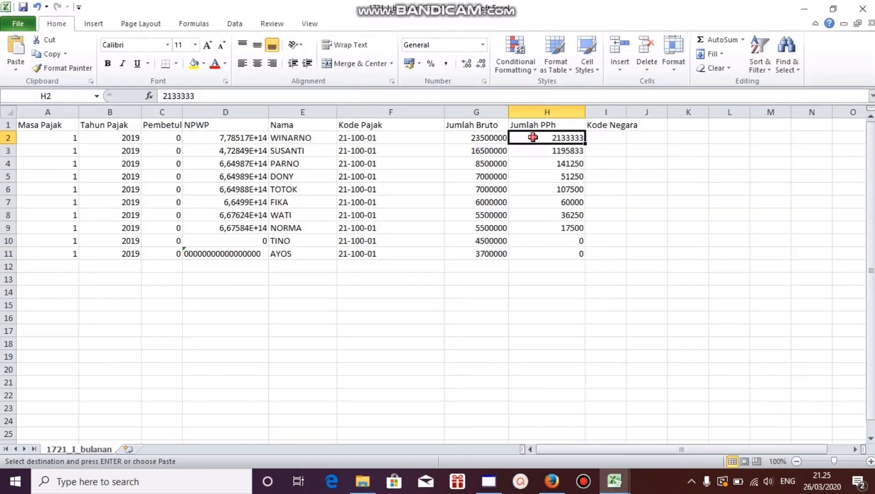
{"action": "left_click", "coordinate": [15, 69]}
{"action": "left_click", "coordinate": [14, 147]}
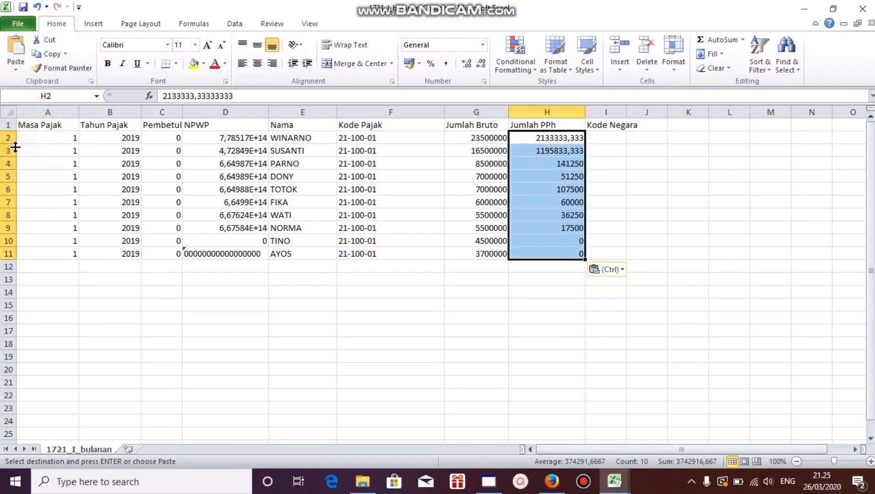
Step: Remove the decimals from the Jumlah PPh amount in H2 so that it is 2133333
{"action": "left_click", "coordinate": [238, 162]}
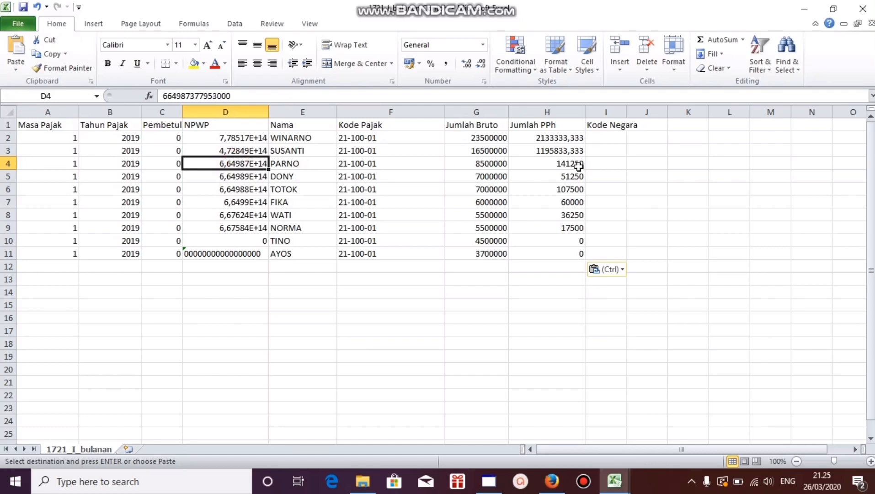
{"action": "left_click", "coordinate": [571, 188]}
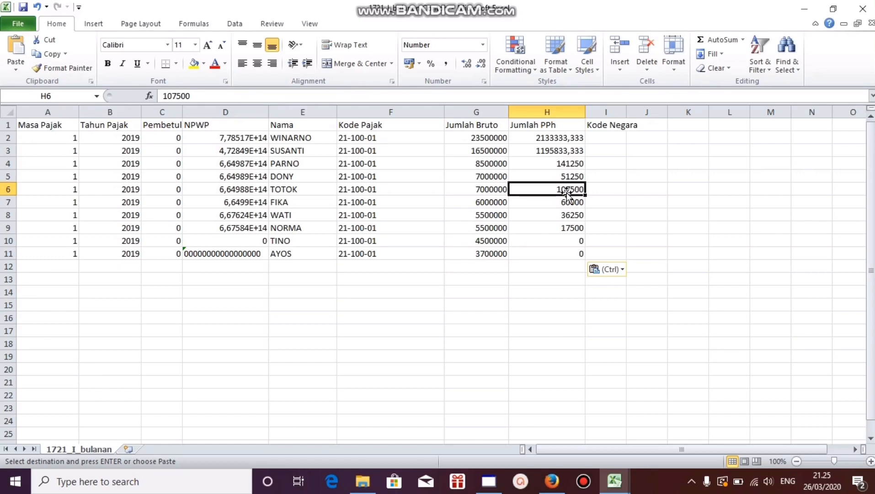
{"action": "left_click", "coordinate": [572, 134]}
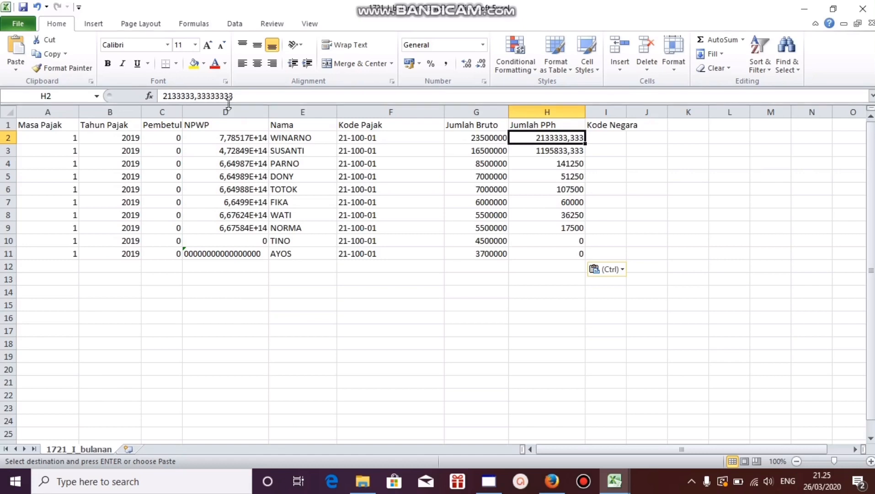
{"action": "left_click", "coordinate": [242, 96]}
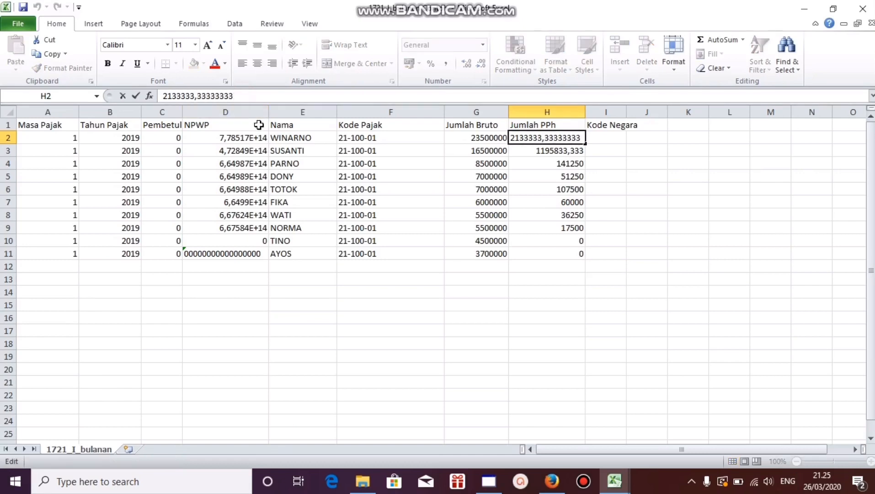
{"action": "key", "text": "BackSpace"}
{"action": "key", "text": "BackSpace"}
{"action": "key", "text": "BackSpace"}
{"action": "key", "text": "BackSpace"}
{"action": "key", "text": "BackSpace"}
{"action": "key", "text": "BackSpace"}
{"action": "key", "text": "BackSpace"}
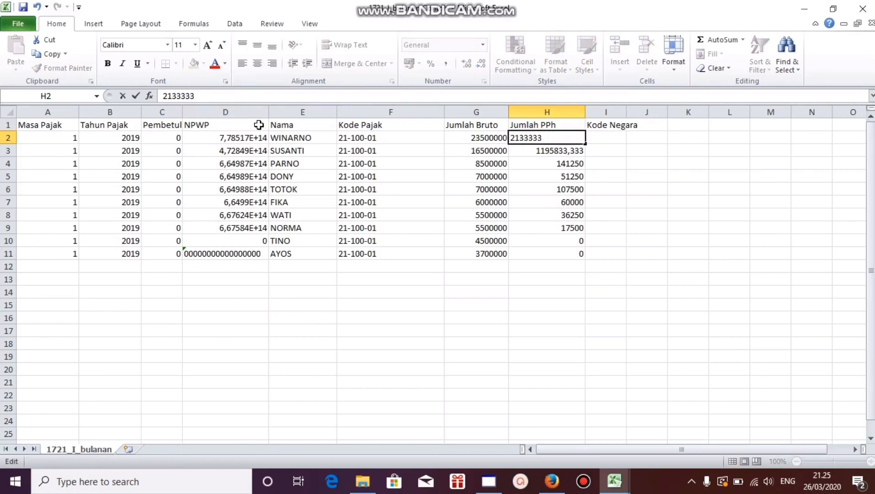
{"action": "key", "text": "Return"}
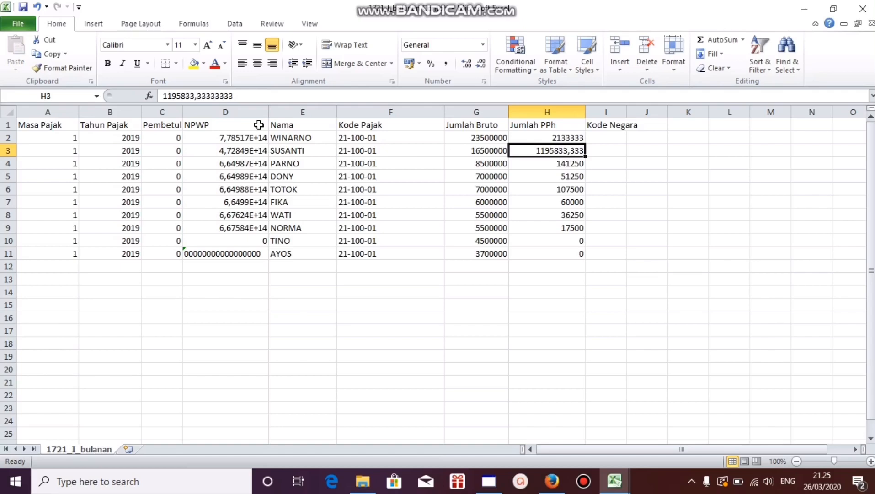
Step: Remove the decimals from the Jumlah PPh amount in H3, making it 1195833, and check the remaining amounts down to H11
{"action": "left_click", "coordinate": [232, 96]}
{"action": "left_click_drag", "start_coordinate": [232, 96], "coordinate": [196, 96]}
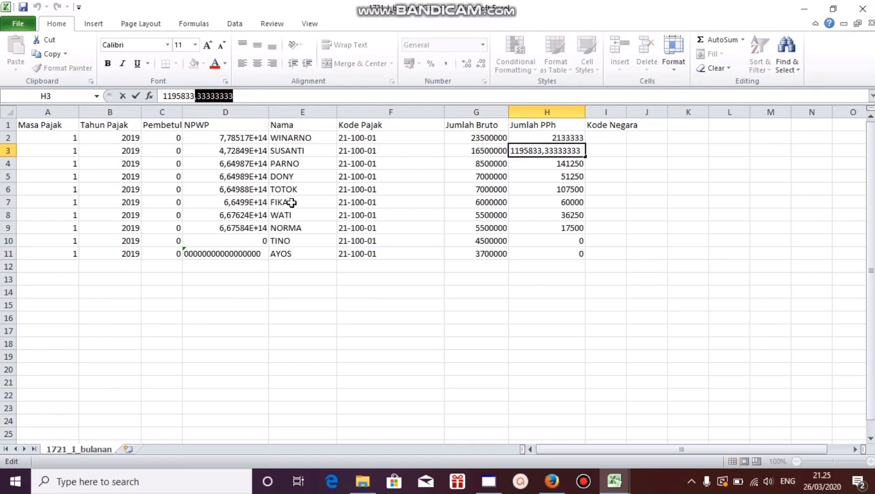
{"action": "key", "text": "BackSpace"}
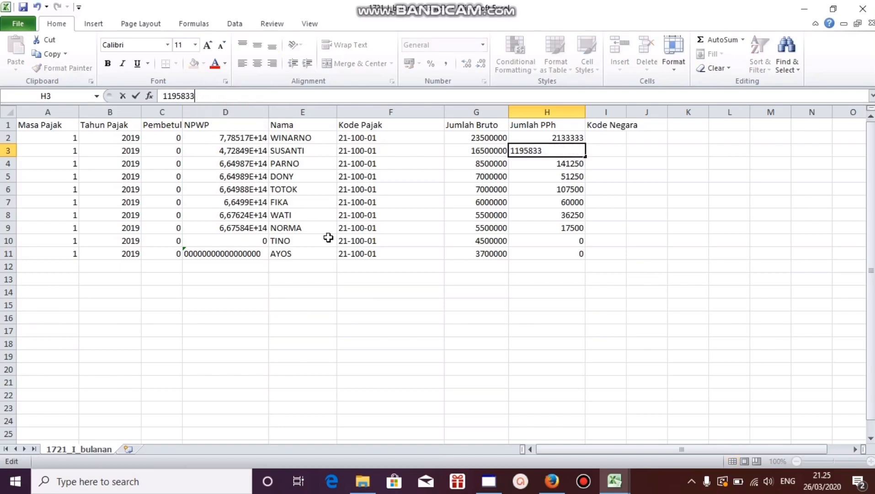
{"action": "key", "text": "Return"}
{"action": "key", "text": "Down"}
{"action": "key", "text": "Down"}
{"action": "key", "text": "Down"}
{"action": "key", "text": "Down"}
{"action": "key", "text": "Down"}
{"action": "key", "text": "Down"}
{"action": "key", "text": "Down"}
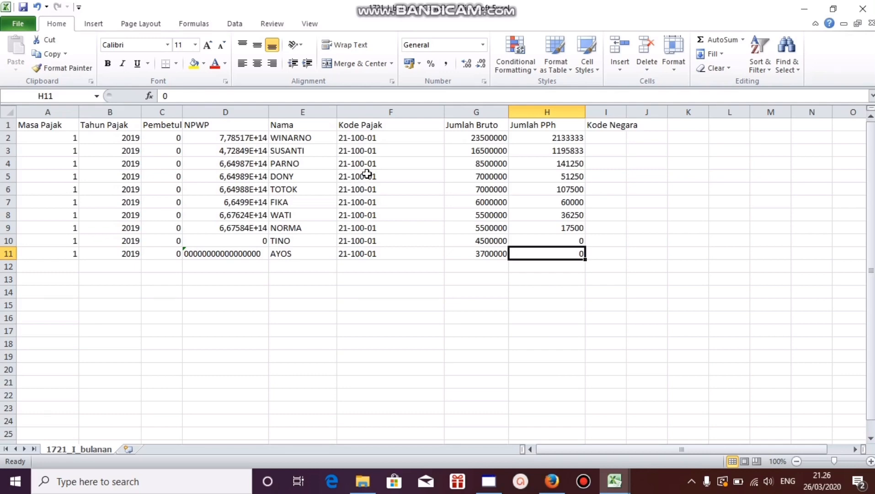
Step: Convert the NPWP numbers in D2:D9 to text by adding a leading apostrophe to each one
{"action": "left_click", "coordinate": [247, 136]}
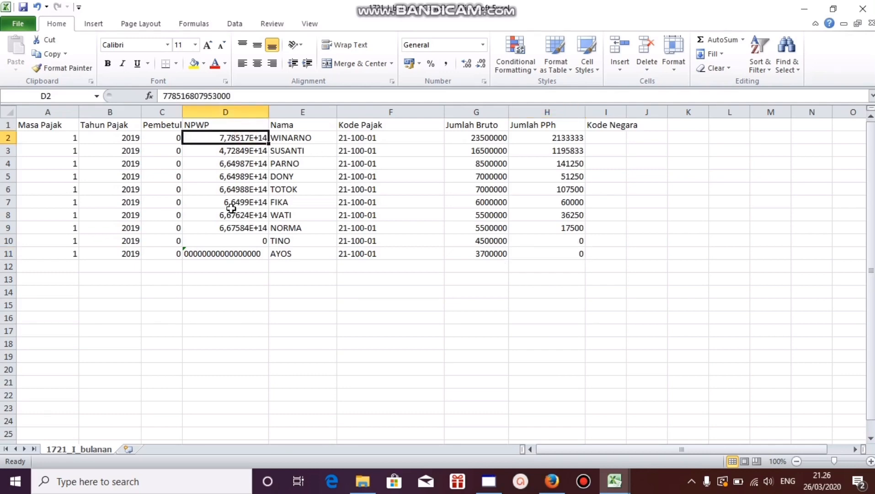
{"action": "left_click", "coordinate": [165, 96]}
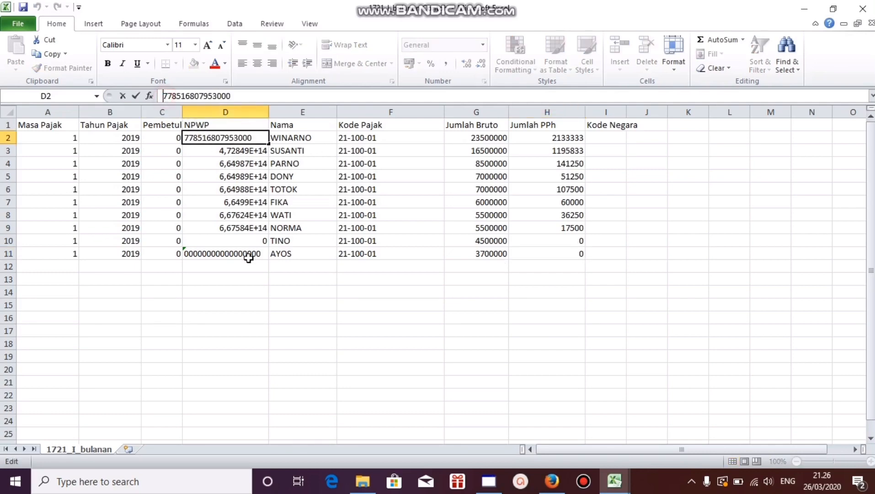
{"action": "type", "text": "'"}
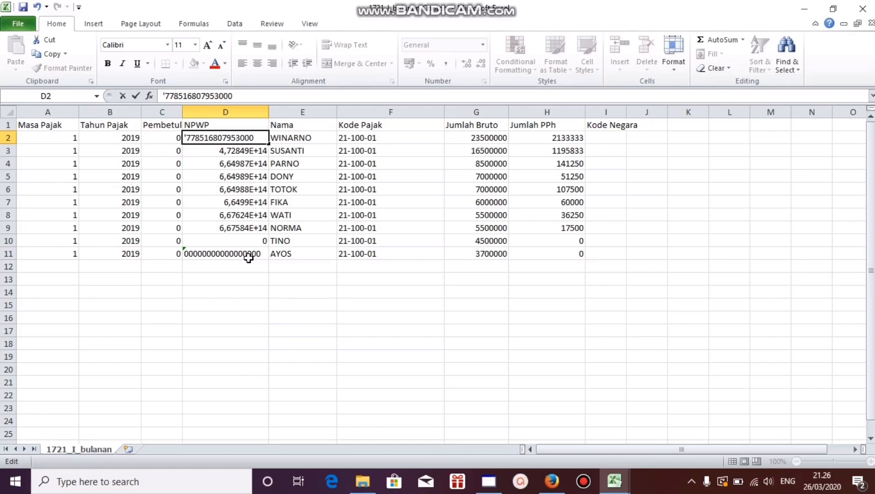
{"action": "key", "text": "Return"}
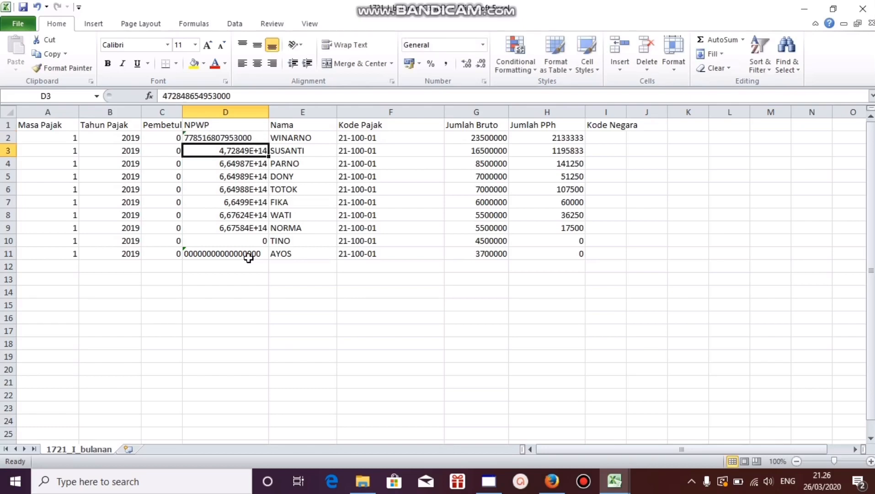
{"action": "left_click", "coordinate": [163, 96]}
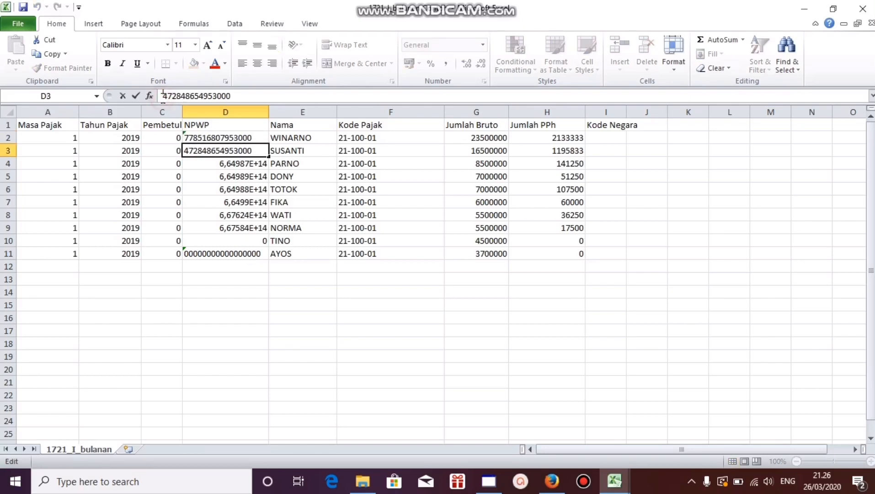
{"action": "type", "text": "'"}
{"action": "key", "text": "Return"}
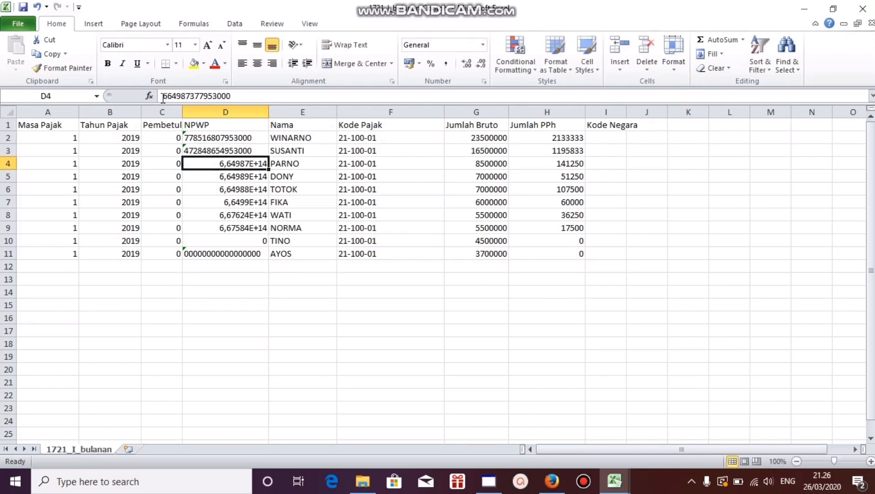
{"action": "left_click", "coordinate": [163, 96]}
{"action": "type", "text": "'"}
{"action": "key", "text": "Return"}
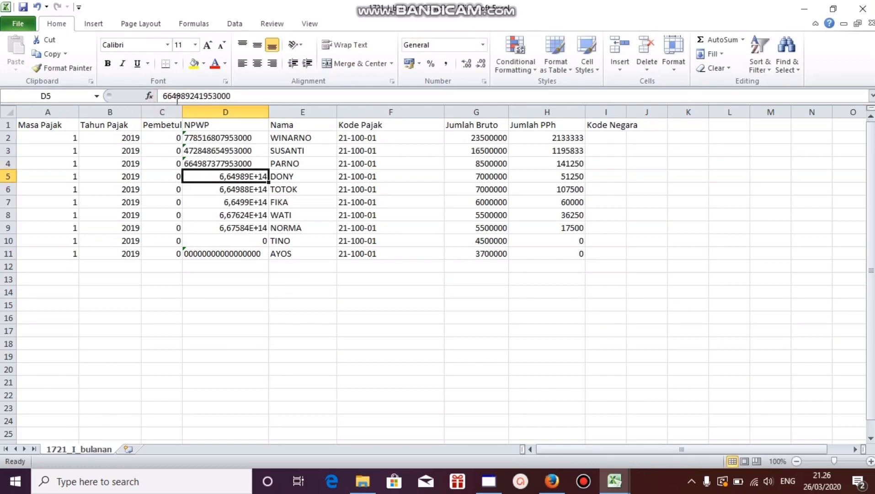
{"action": "left_click", "coordinate": [164, 96]}
{"action": "type", "text": "'"}
{"action": "key", "text": "Return"}
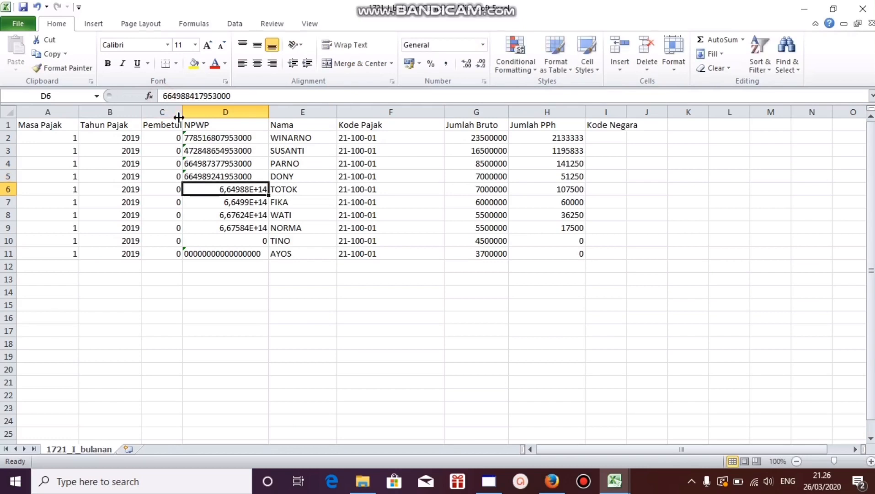
{"action": "left_click", "coordinate": [160, 96]}
{"action": "type", "text": "'"}
{"action": "key", "text": "Return"}
{"action": "left_click", "coordinate": [161, 96]}
{"action": "type", "text": "'"}
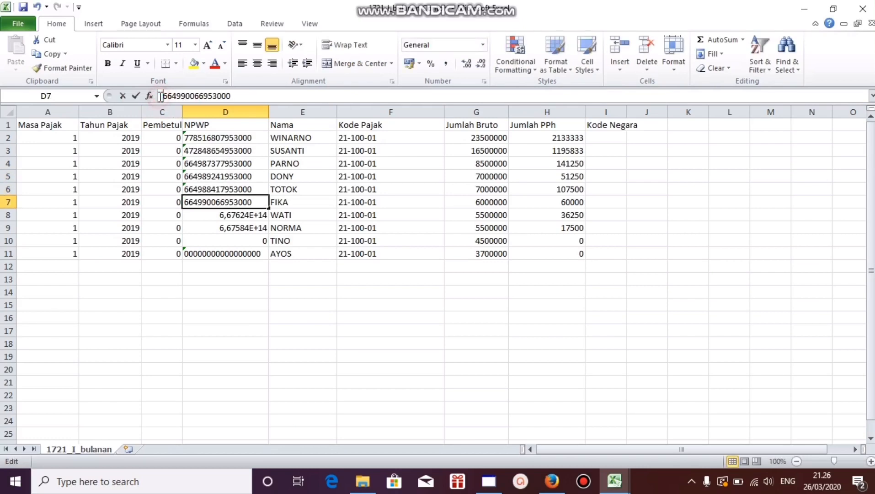
{"action": "key", "text": "Return"}
{"action": "left_click", "coordinate": [161, 96]}
{"action": "type", "text": "'"}
{"action": "key", "text": "Return"}
{"action": "left_click", "coordinate": [160, 96]}
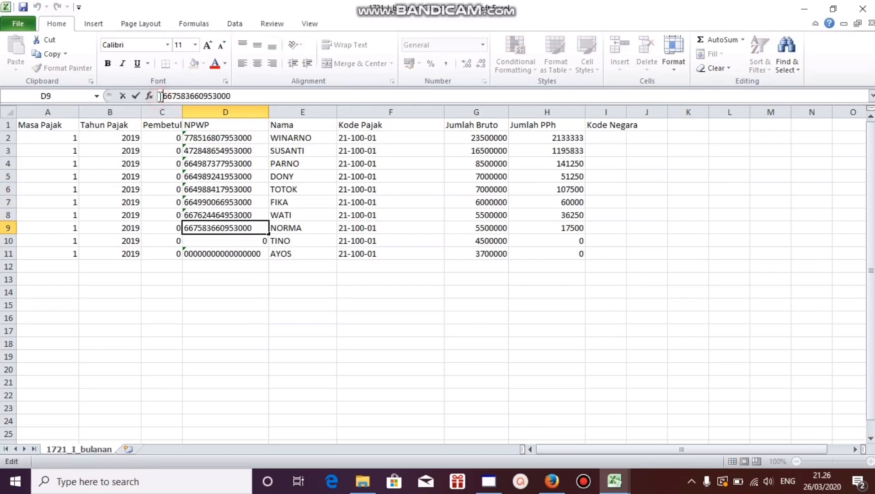
{"action": "type", "text": "'"}
{"action": "key", "text": "Return"}
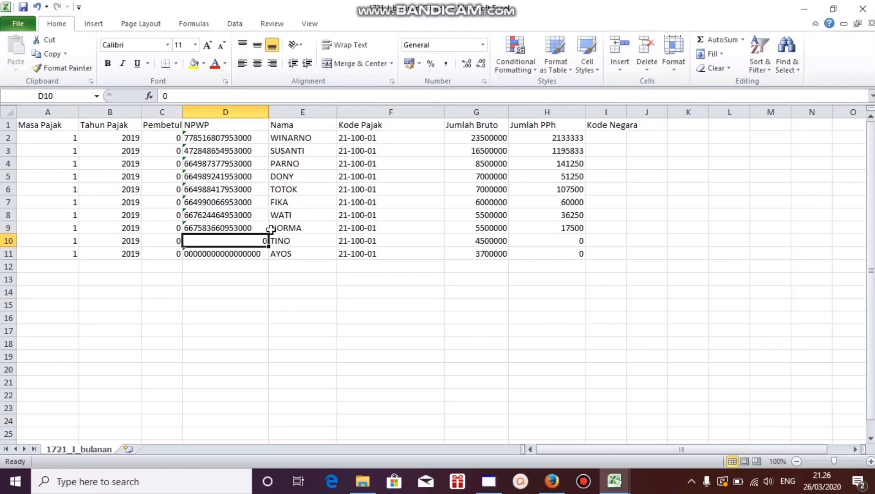
Step: Replace the NPWP entry in D10 with fifteen zeros stored as text
{"action": "type", "text": "'0000"}
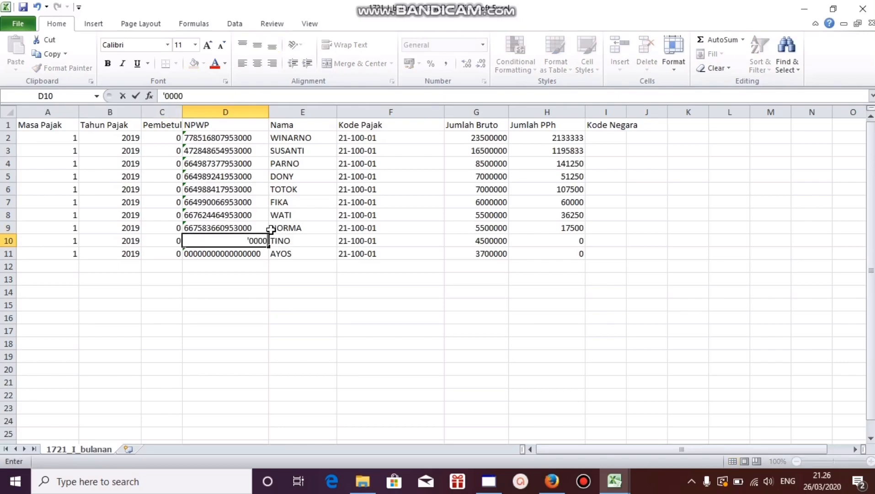
{"action": "type", "text": "0000000000"}
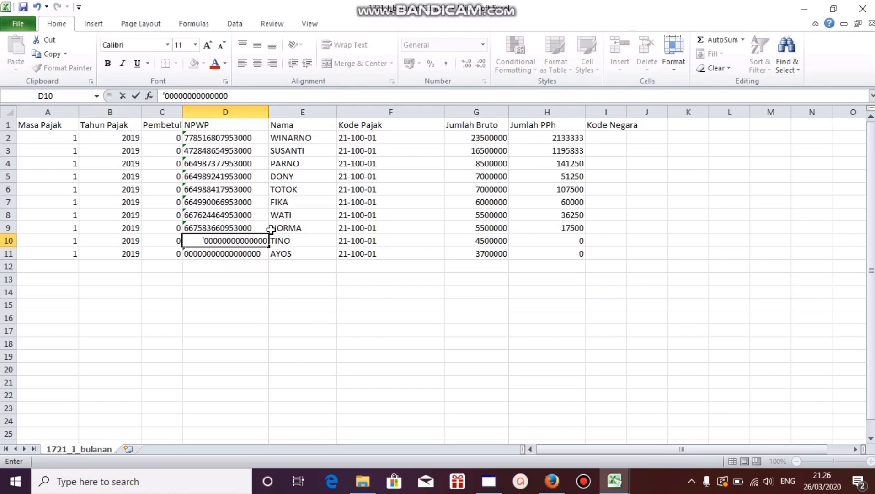
{"action": "type", "text": "0"}
{"action": "key", "text": "Return"}
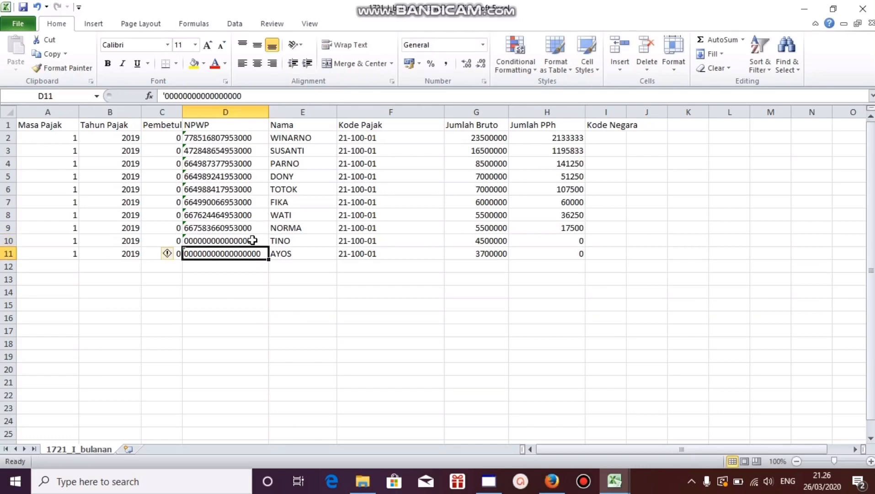
Step: Re-enter the NPWP in D11 as text and trim it to exactly fifteen zeros
{"action": "type", "text": "'"}
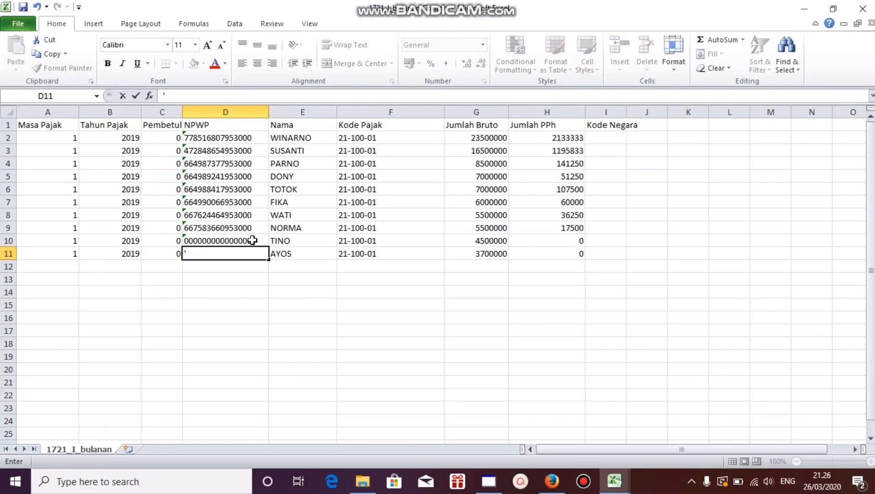
{"action": "type", "text": "000000000000000"}
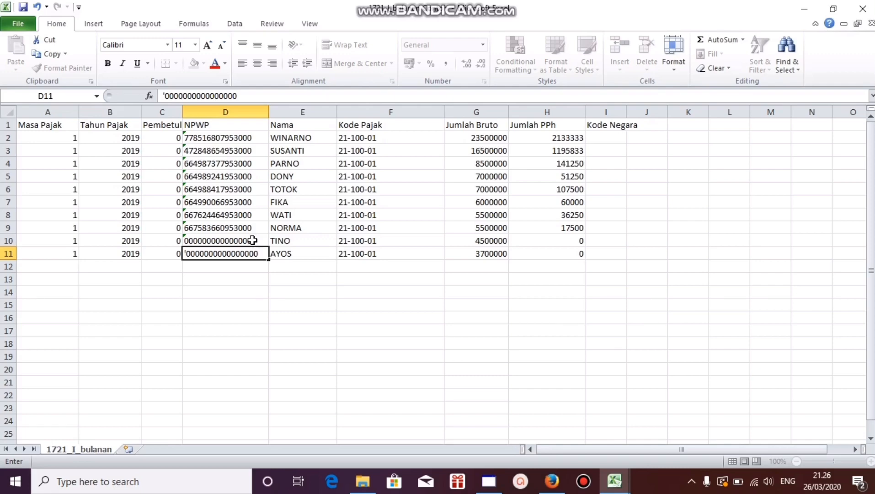
{"action": "key", "text": "Return"}
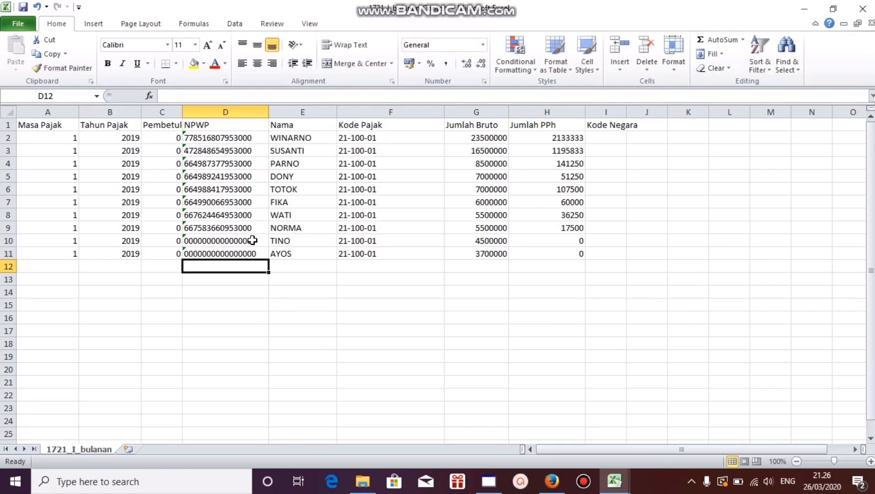
{"action": "left_click", "coordinate": [264, 253]}
{"action": "double_click", "coordinate": [266, 257]}
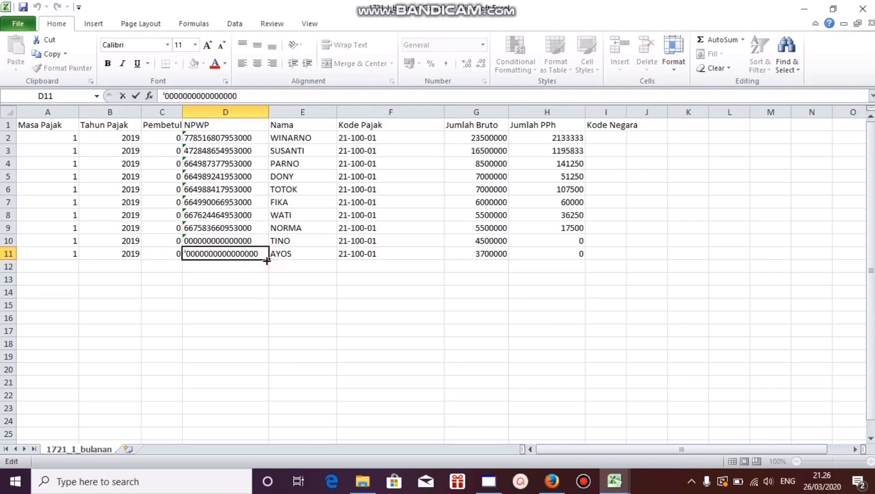
{"action": "key", "text": "Return"}
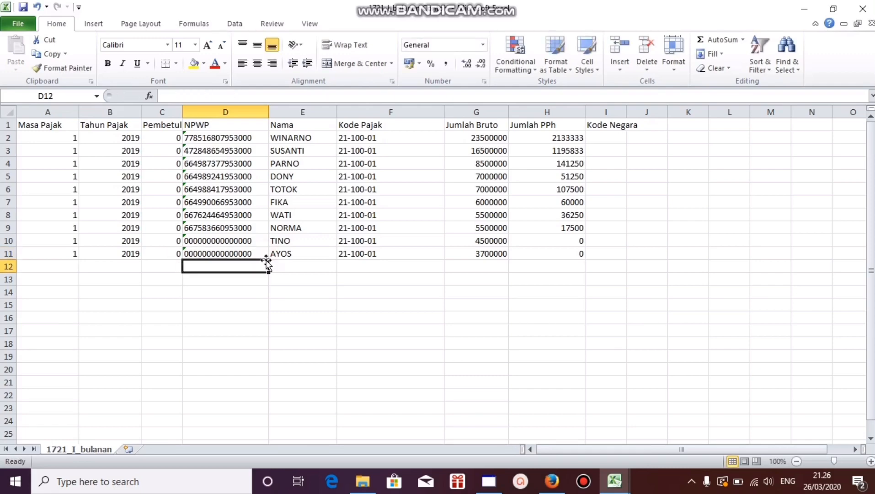
Step: Check the filled tax year, NPWP, name, gross and PPh entries, and save the workbook
{"action": "left_click", "coordinate": [126, 155]}
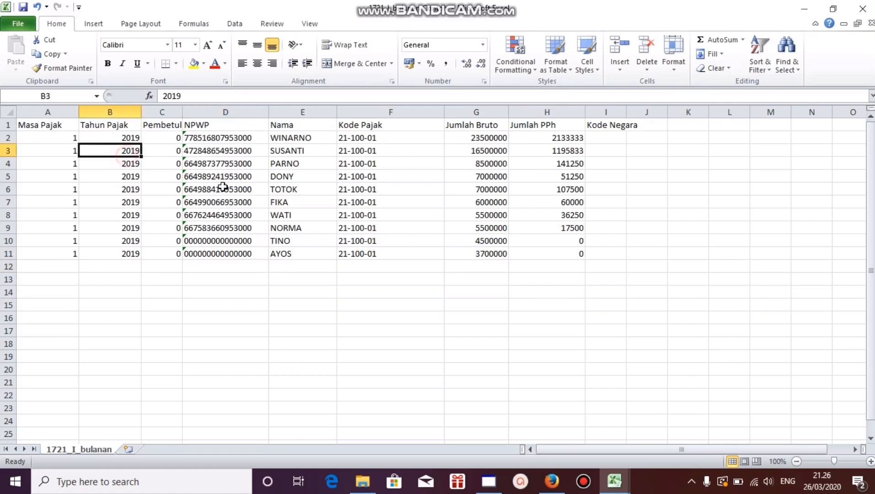
{"action": "left_click", "coordinate": [224, 189]}
{"action": "left_click", "coordinate": [309, 200]}
{"action": "left_click", "coordinate": [483, 175]}
{"action": "left_click", "coordinate": [487, 193]}
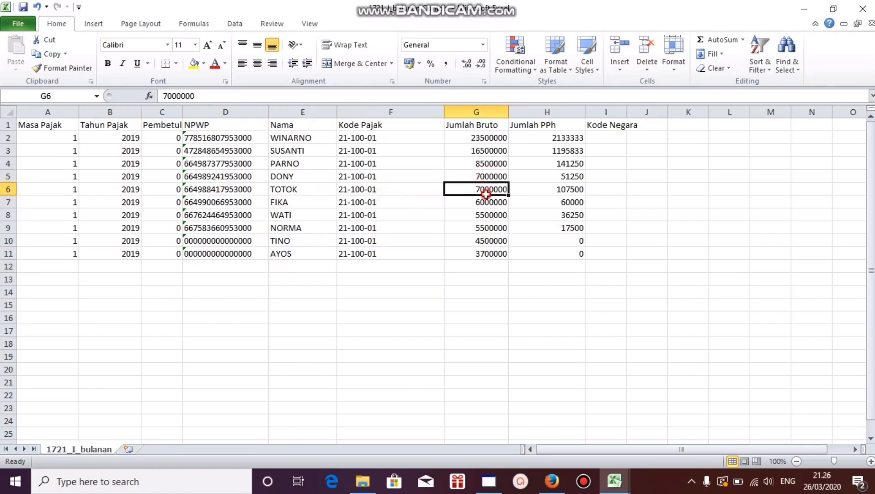
{"action": "left_click", "coordinate": [547, 195]}
{"action": "left_click", "coordinate": [555, 150]}
{"action": "left_click", "coordinate": [251, 161]}
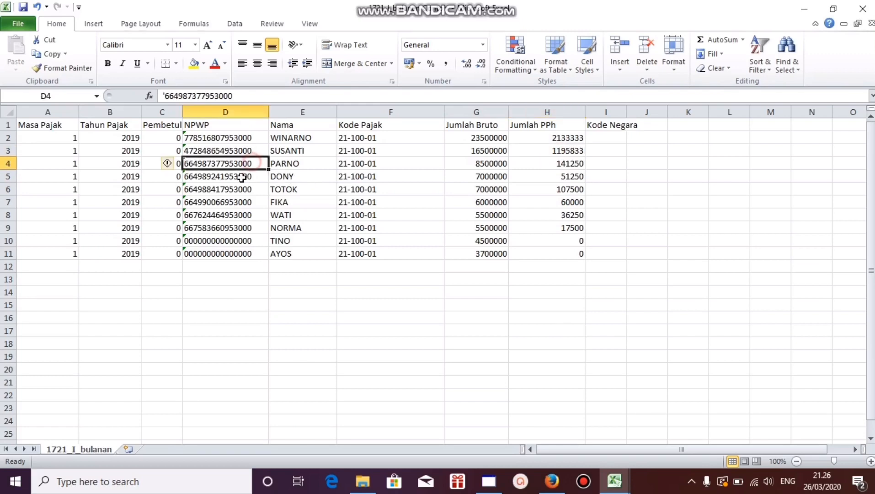
{"action": "left_click", "coordinate": [226, 200]}
{"action": "left_click", "coordinate": [218, 159]}
{"action": "left_click", "coordinate": [370, 301]}
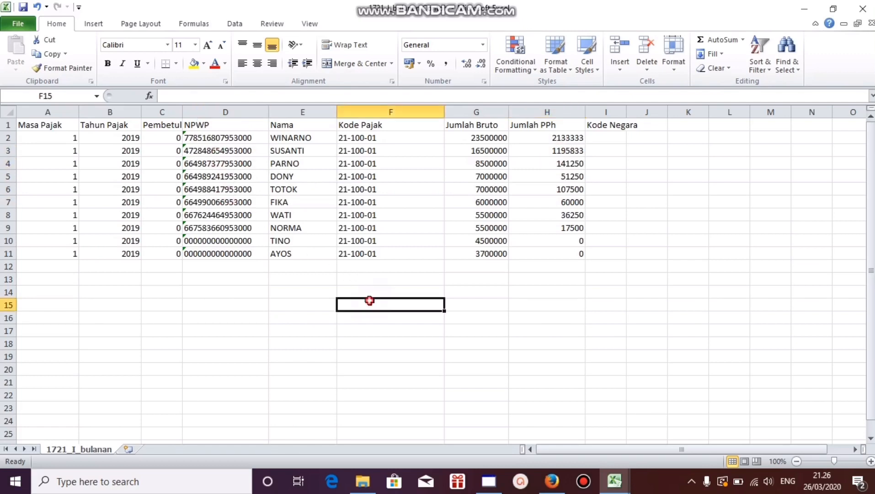
{"action": "key", "text": "ctrl+s"}
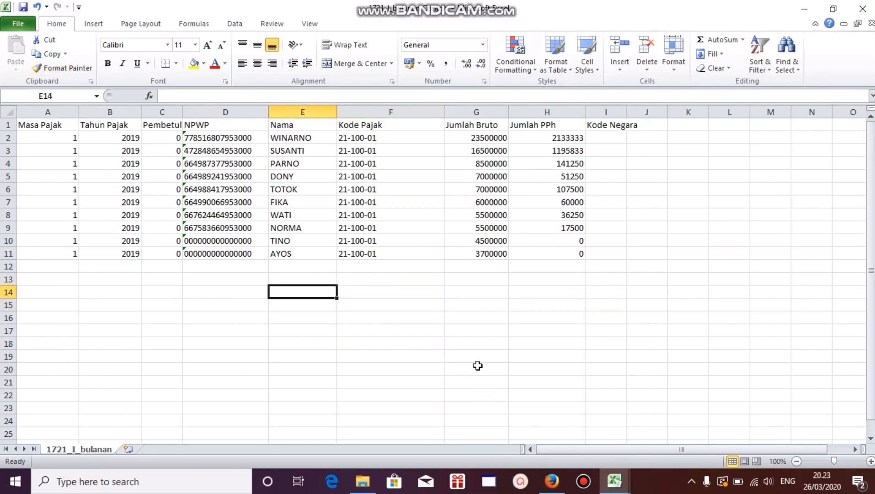
{"action": "left_click", "coordinate": [383, 264]}
{"action": "left_click", "coordinate": [370, 291]}
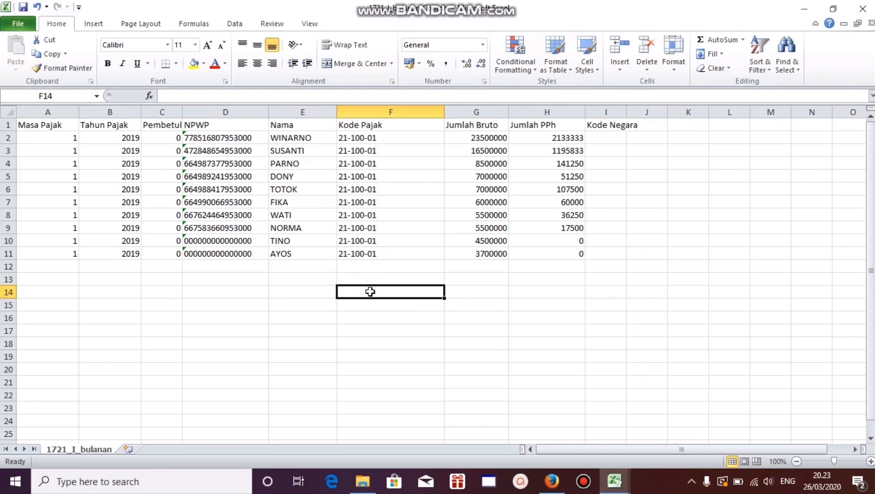
{"action": "scroll", "coordinate": [370, 292], "scroll_direction": "down", "scroll_amount": 1}
{"action": "scroll", "coordinate": [250, 247], "scroll_direction": "up", "scroll_amount": 1}
{"action": "left_click", "coordinate": [181, 318]}
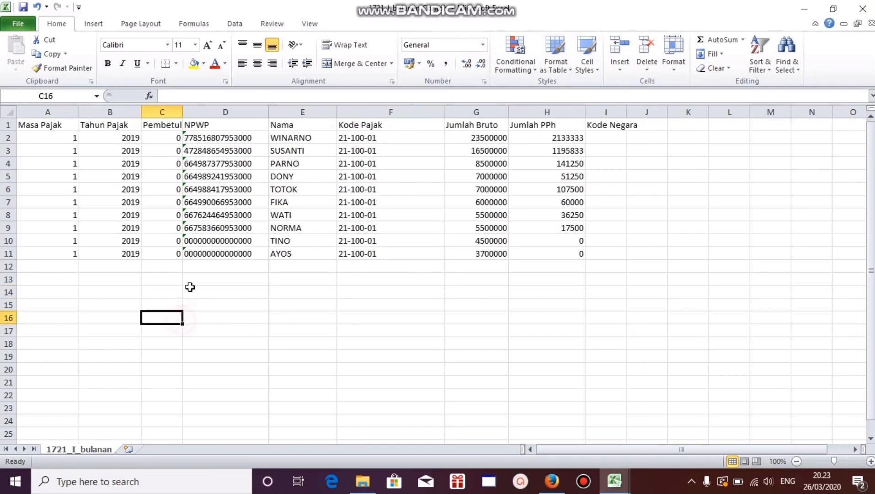
{"action": "left_click", "coordinate": [191, 289]}
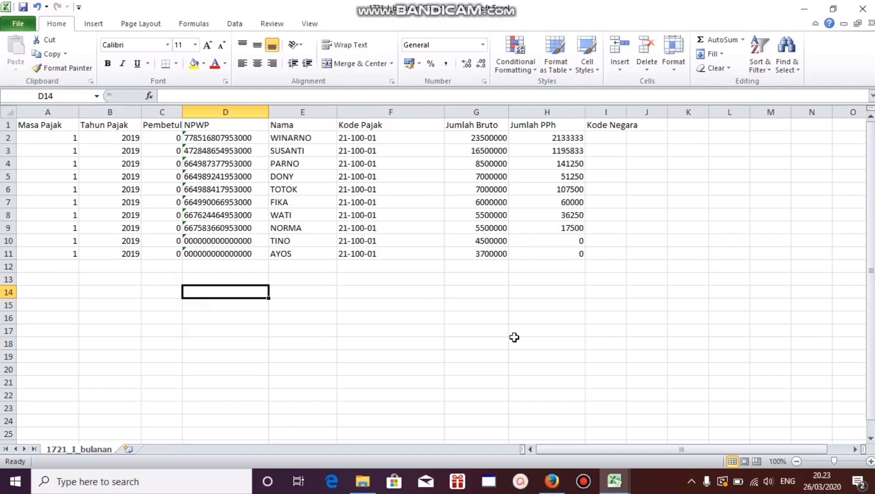
Step: Prepare to save a copy named "1721_I_bulanan Contoh januari 2019" in CSV (Comma delimited) format
{"action": "left_click", "coordinate": [20, 26]}
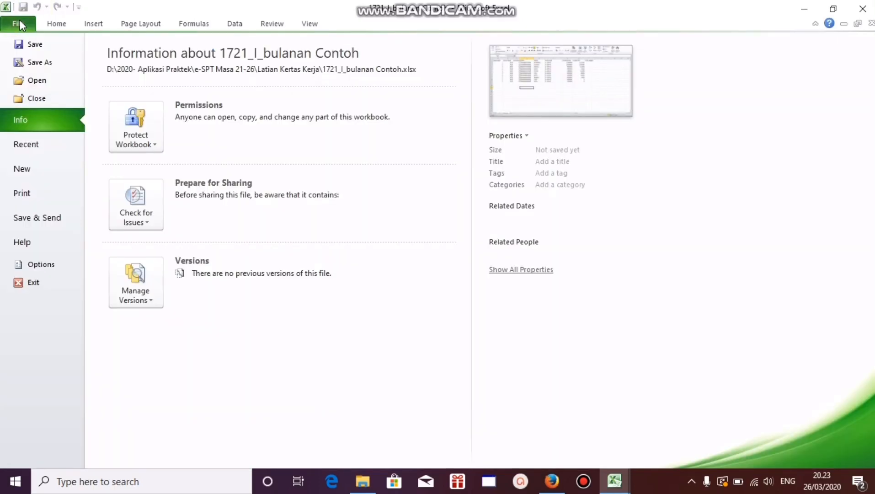
{"action": "left_click", "coordinate": [45, 60]}
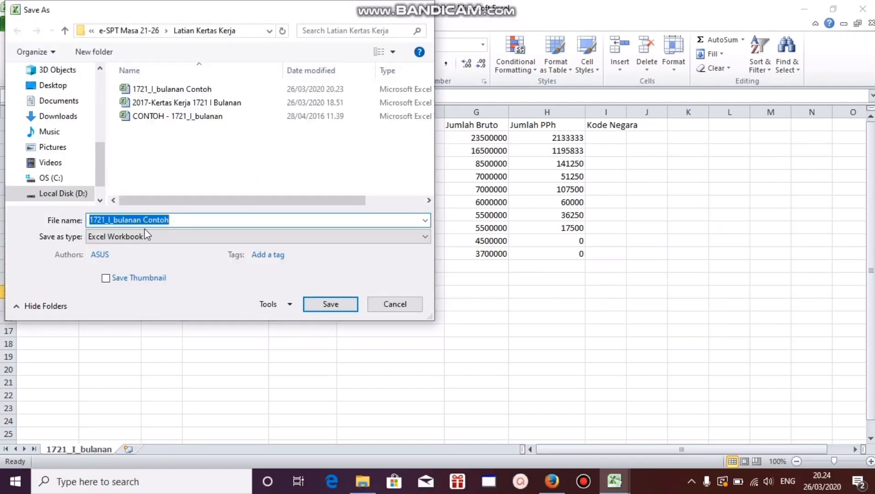
{"action": "left_click", "coordinate": [179, 221]}
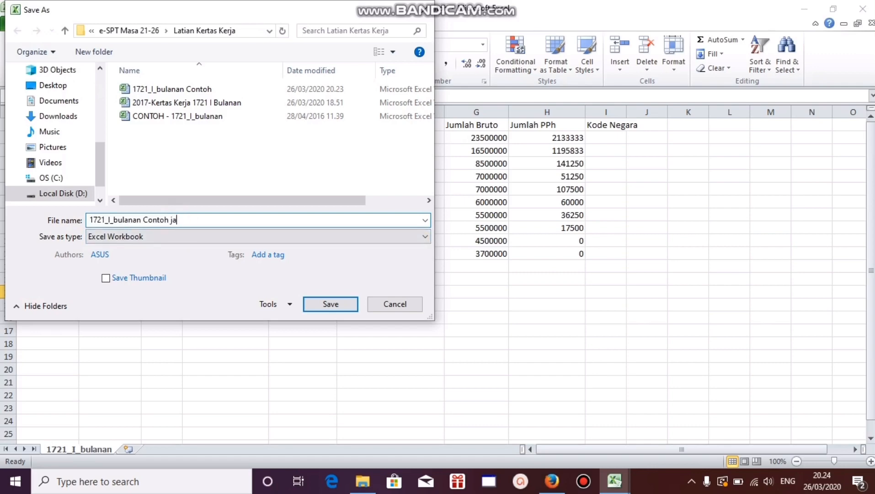
{"action": "type", "text": "2019"}
{"action": "left_click", "coordinate": [118, 242]}
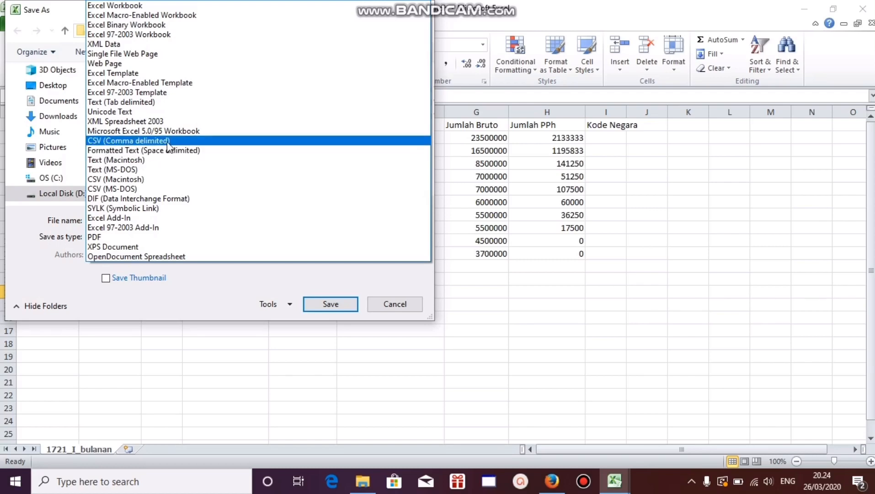
{"action": "left_click", "coordinate": [209, 142]}
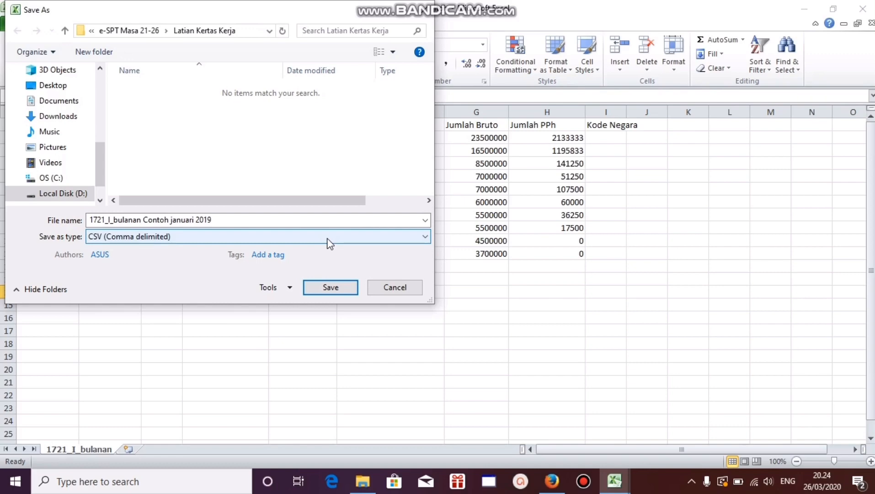
Step: Save the CSV copy in the Documents folder and keep the CSV format despite incompatible features
{"action": "left_click", "coordinate": [70, 101]}
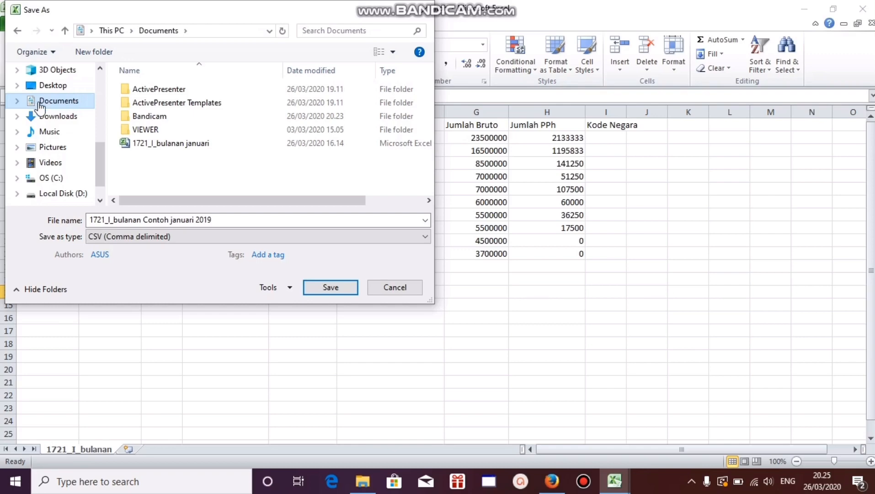
{"action": "left_click", "coordinate": [338, 293]}
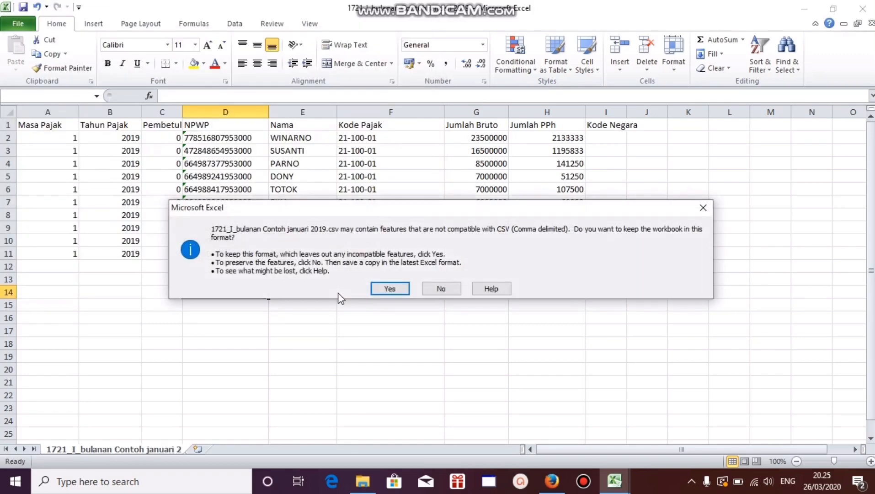
{"action": "left_click", "coordinate": [390, 288]}
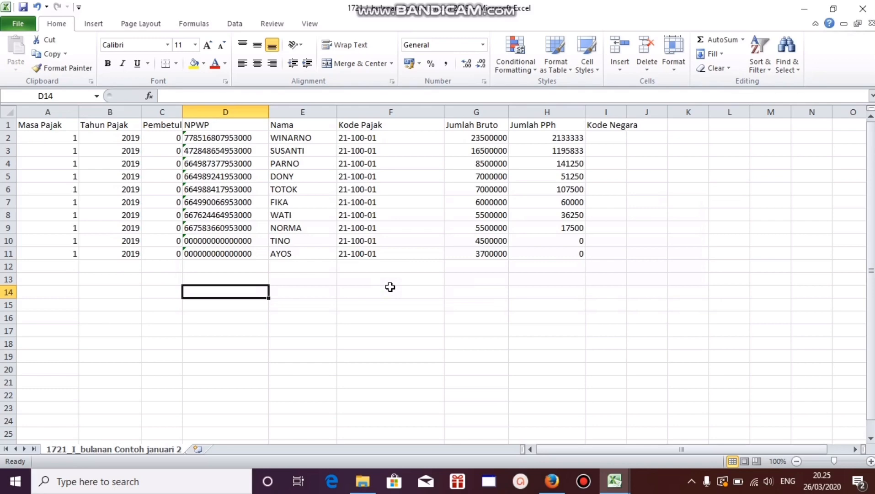
Step: Close the CSV file and the payroll workbook without saving further changes, and refresh the desktop
{"action": "left_click", "coordinate": [861, 15]}
{"action": "left_click", "coordinate": [453, 261]}
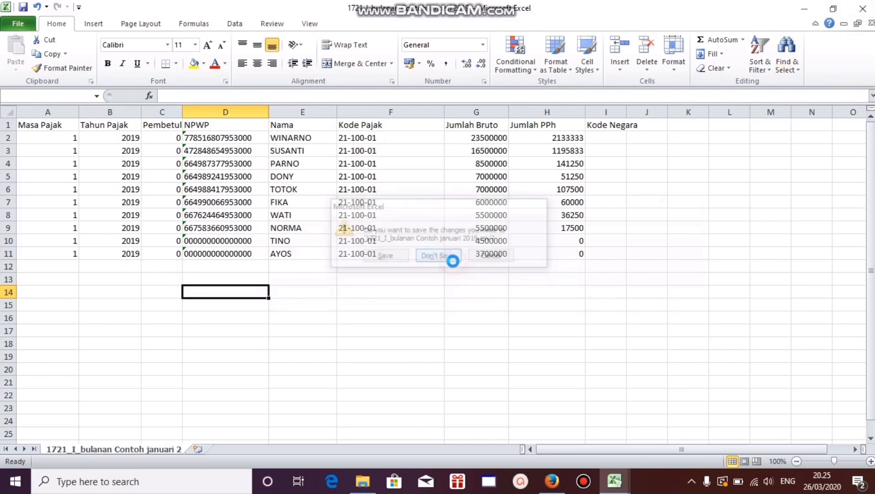
{"action": "left_click", "coordinate": [542, 273]}
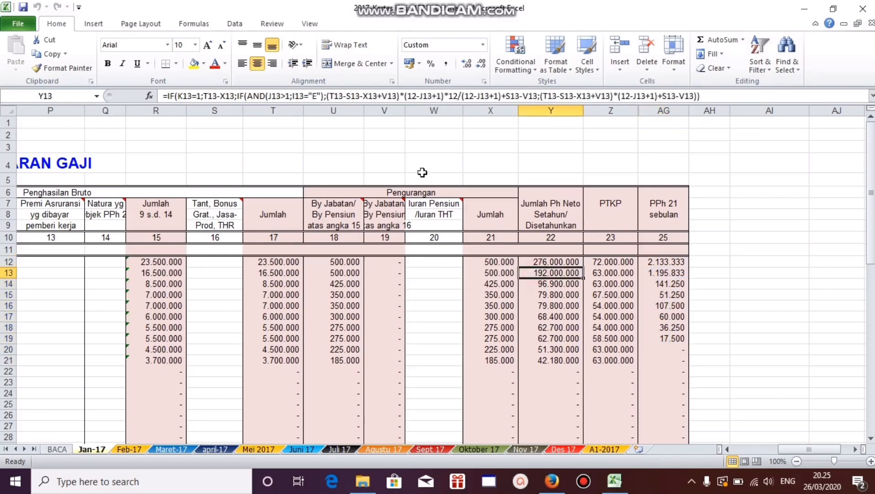
{"action": "left_click", "coordinate": [863, 9]}
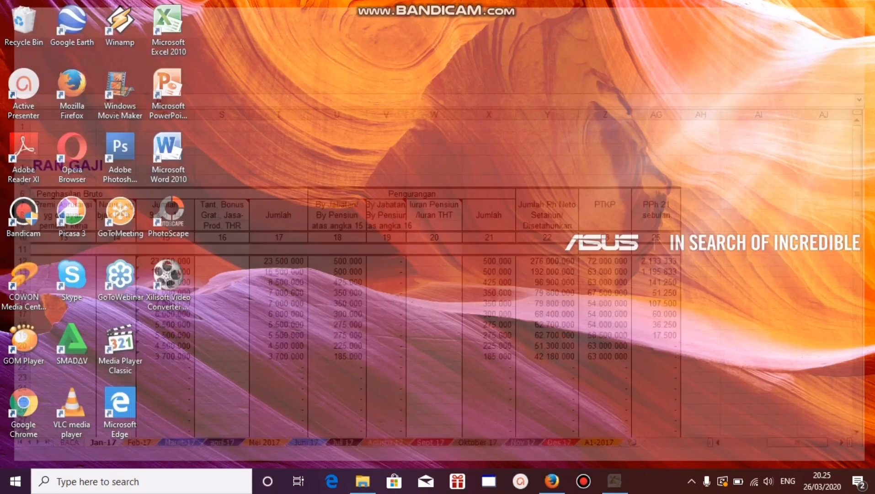
{"action": "right_click", "coordinate": [339, 198]}
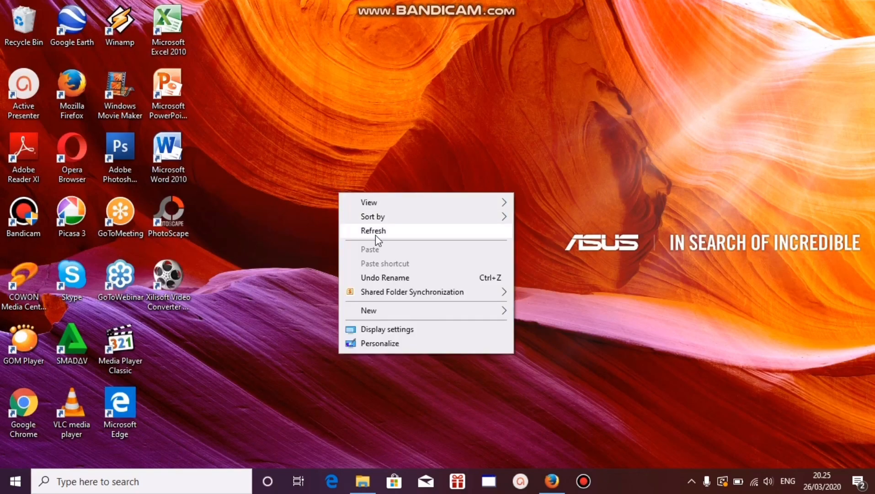
{"action": "left_click", "coordinate": [370, 232]}
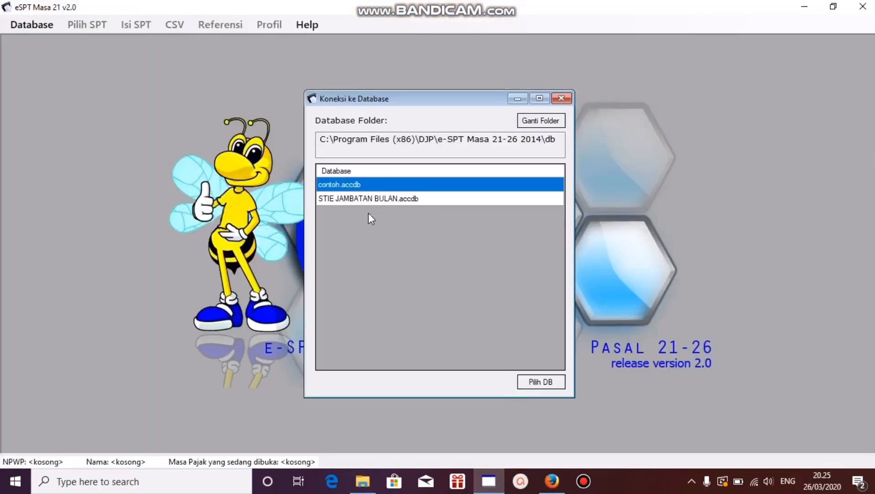
Step: In eSPT Masa 21, connect to the STIE JAMBATAN BULAN.accdb database and log in as administrator with the account password
{"action": "left_click", "coordinate": [370, 199]}
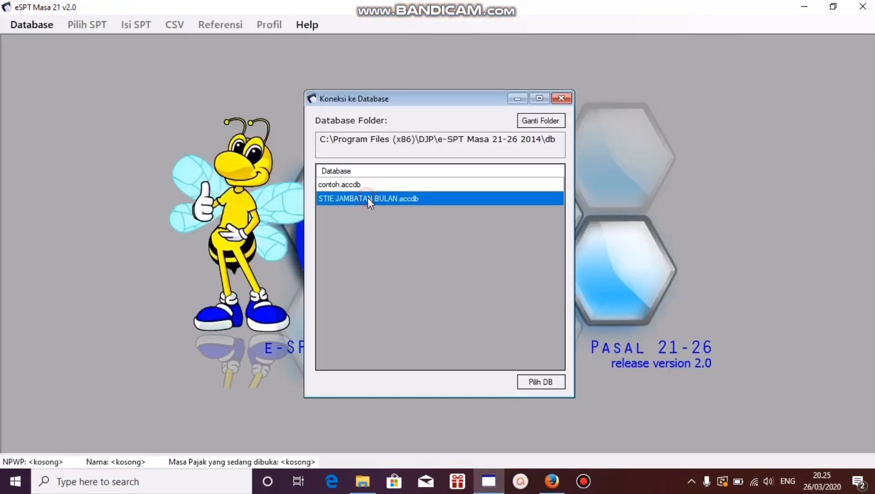
{"action": "left_click", "coordinate": [526, 386]}
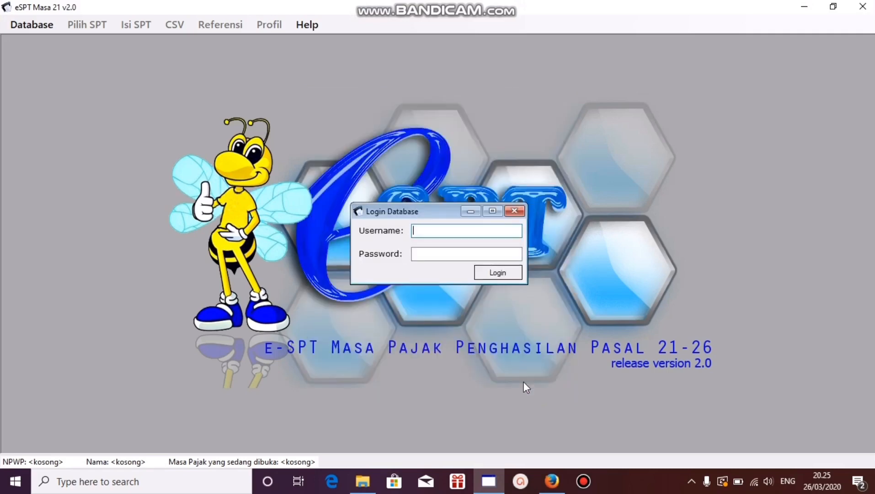
{"action": "type", "text": "administrator"}
{"action": "key", "text": "Tab"}
{"action": "type", "text": "1"}
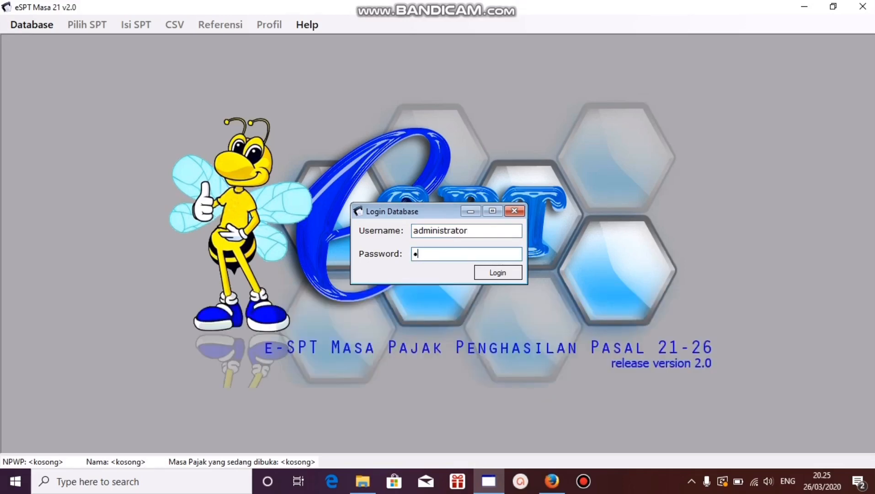
{"action": "type", "text": "23"}
{"action": "key", "text": "Tab"}
{"action": "key", "text": "Return"}
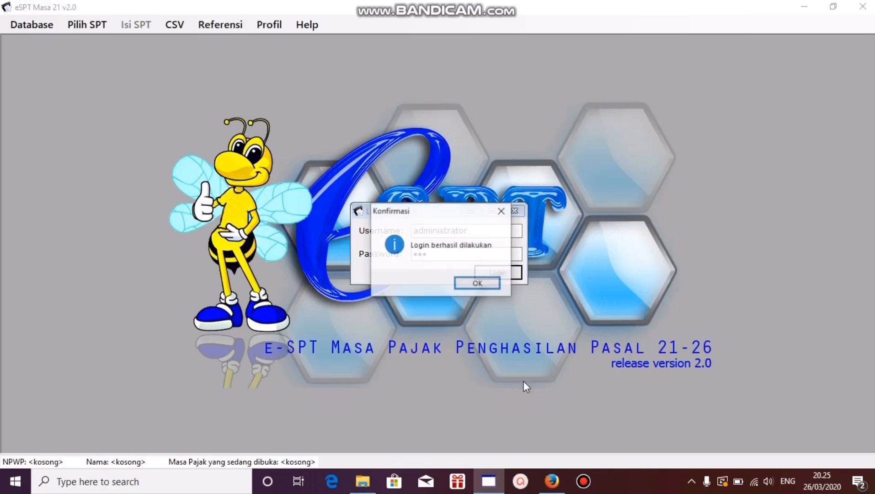
{"action": "key", "text": "Return"}
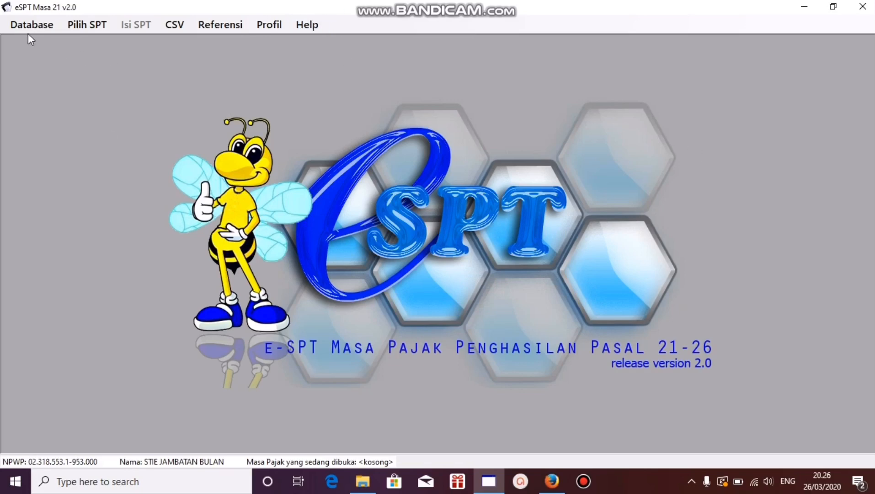
Step: Create a new SPT for the tax period Januari 2019
{"action": "left_click", "coordinate": [73, 24]}
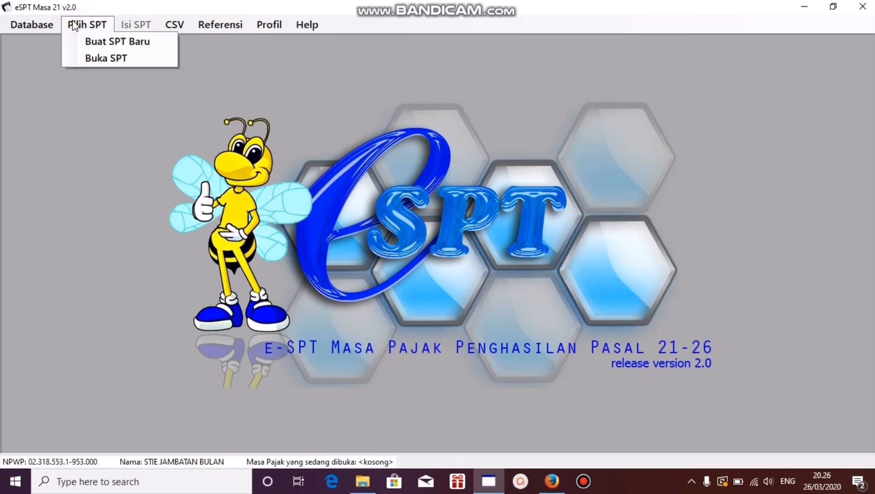
{"action": "left_click", "coordinate": [88, 40]}
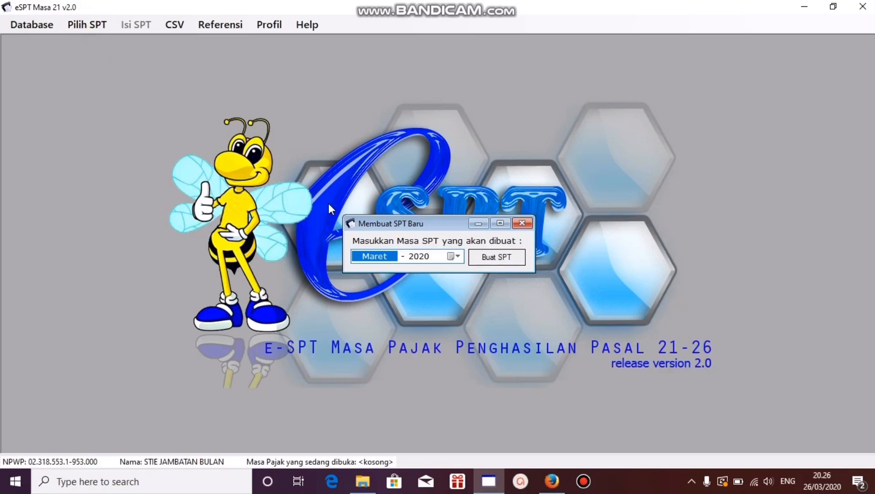
{"action": "left_click", "coordinate": [456, 256]}
{"action": "left_click", "coordinate": [425, 275]}
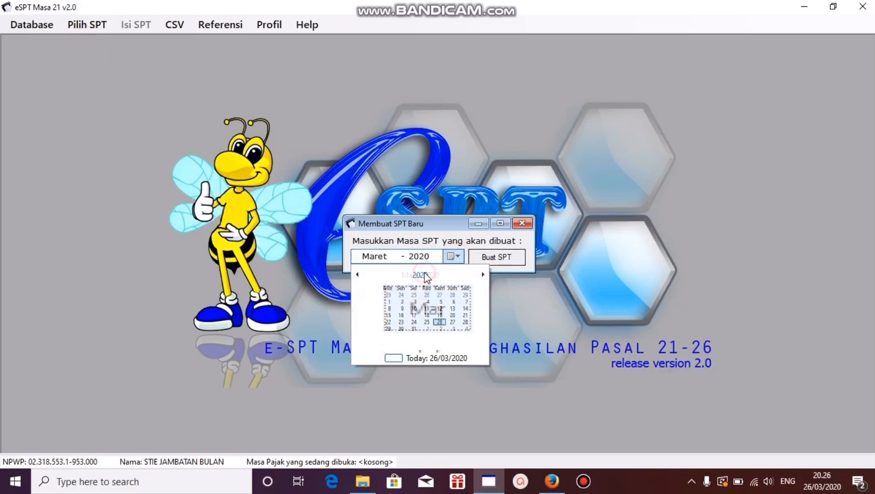
{"action": "left_click", "coordinate": [425, 274]}
{"action": "left_click", "coordinate": [376, 300]}
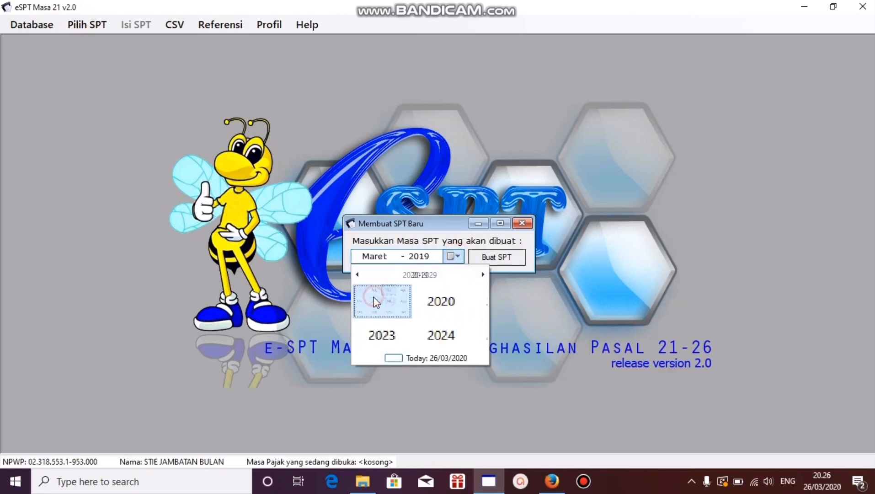
{"action": "left_click", "coordinate": [375, 300]}
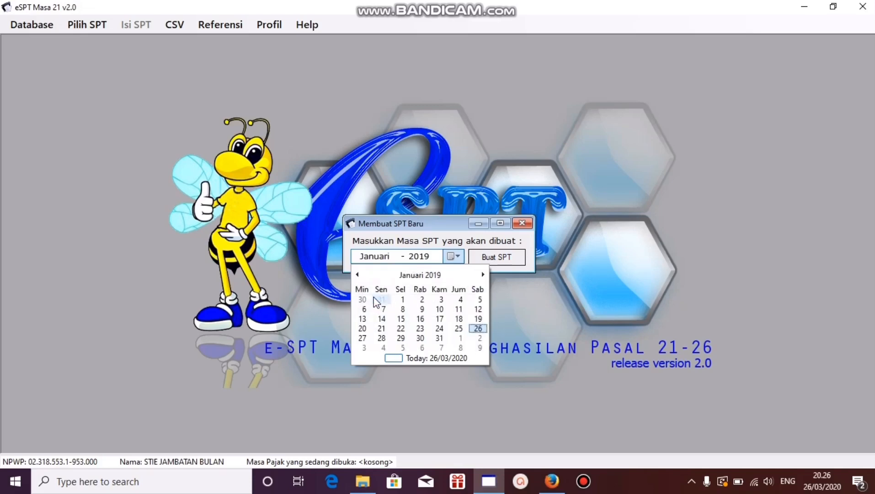
{"action": "left_click", "coordinate": [388, 318]}
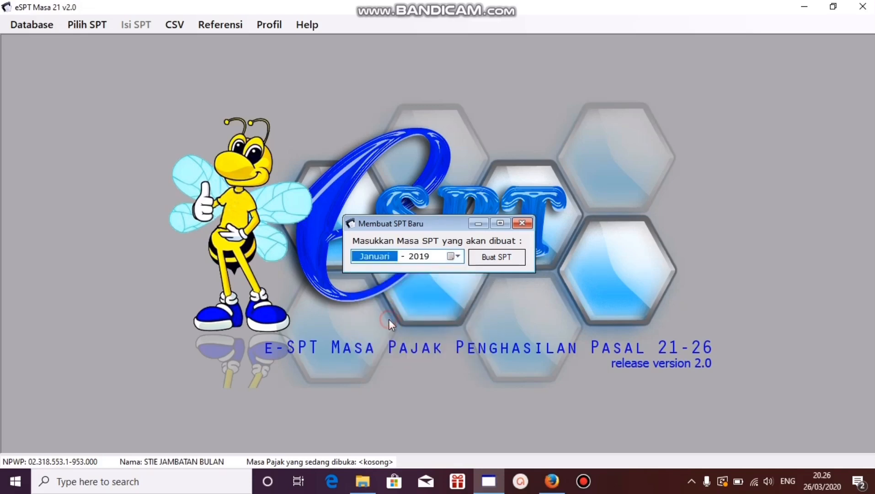
{"action": "left_click", "coordinate": [494, 258]}
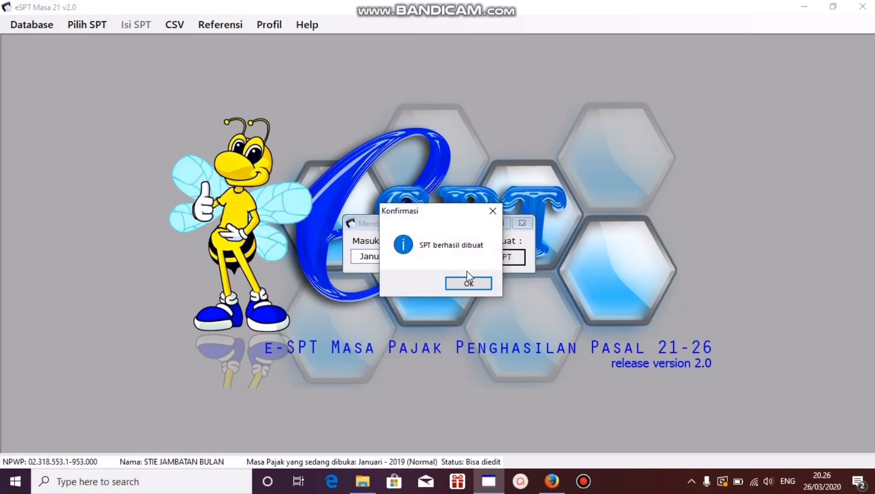
{"action": "left_click", "coordinate": [468, 281]}
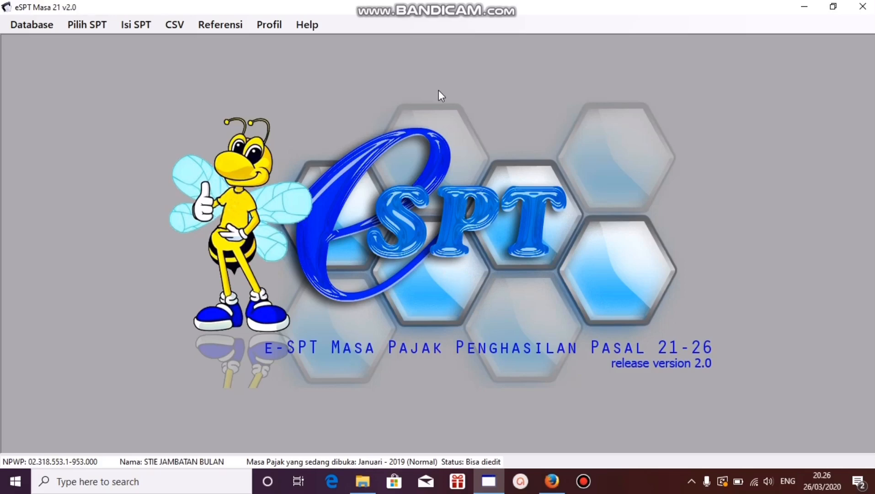
Step: Open the Januari 2019 SPT with Pembetulan 0 from the list of created SPTs
{"action": "left_click", "coordinate": [95, 27]}
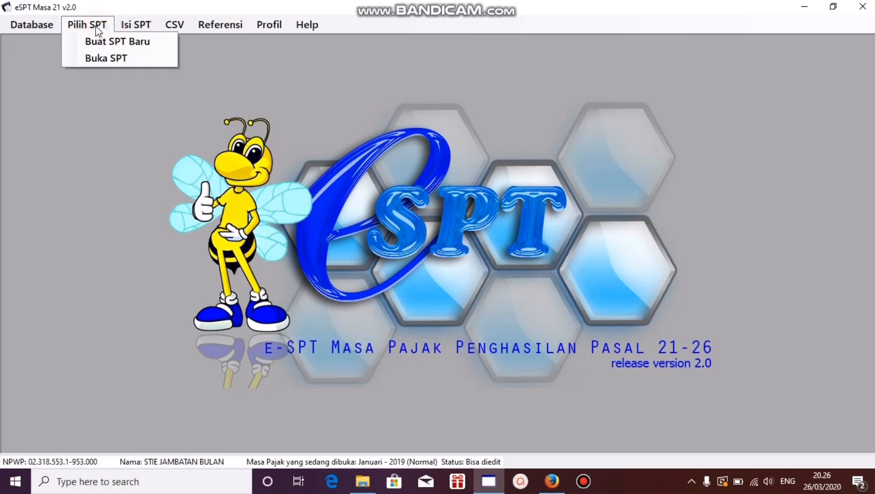
{"action": "left_click", "coordinate": [91, 55]}
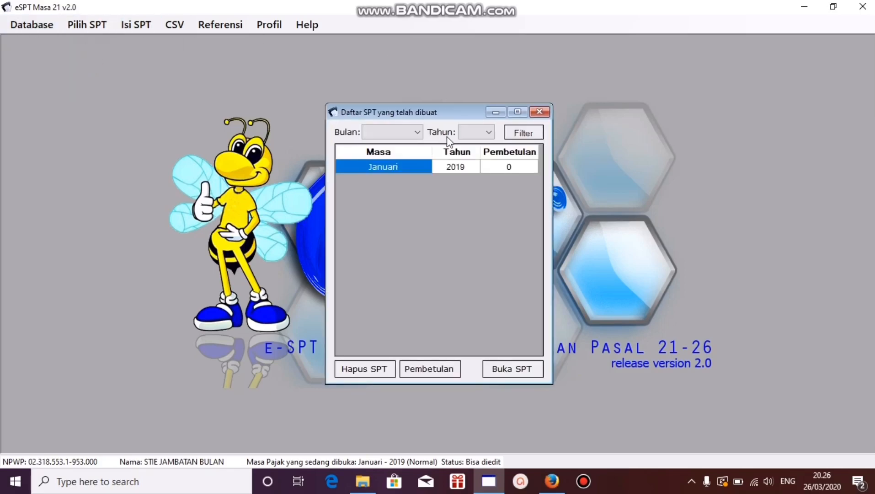
{"action": "left_click", "coordinate": [513, 371]}
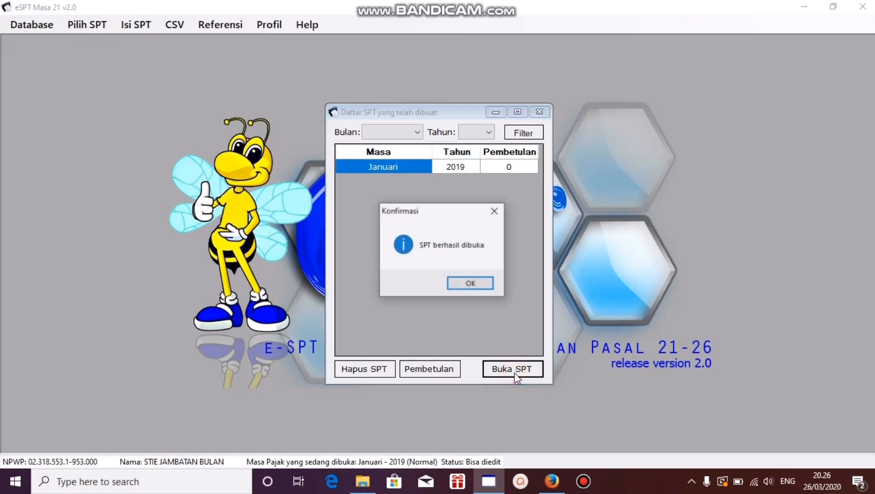
{"action": "left_click", "coordinate": [463, 283]}
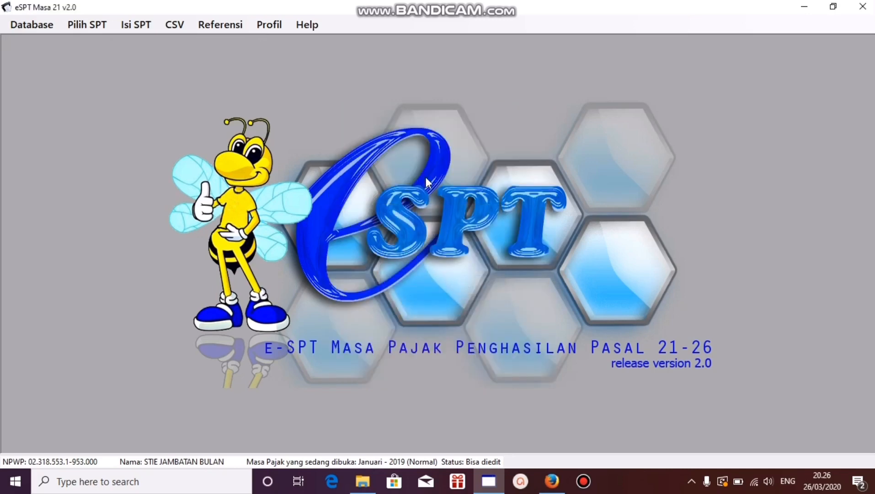
Step: Load "1721_I_bulanan Contoh januari 2019" from the Documents folder into the CSV import for Pemotongan Pajak Bulanan
{"action": "left_click", "coordinate": [142, 27]}
{"action": "left_click", "coordinate": [122, 129]}
{"action": "left_click", "coordinate": [174, 26]}
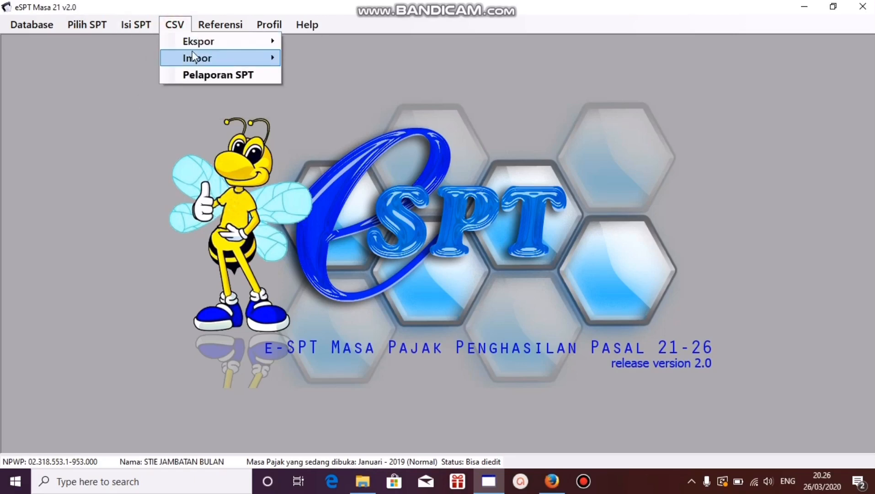
{"action": "mouse_move", "coordinate": [192, 51]}
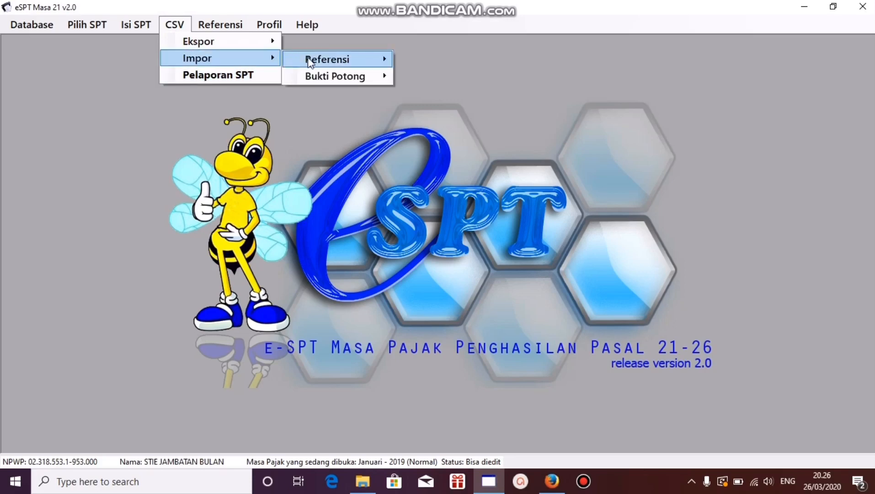
{"action": "mouse_move", "coordinate": [334, 75]}
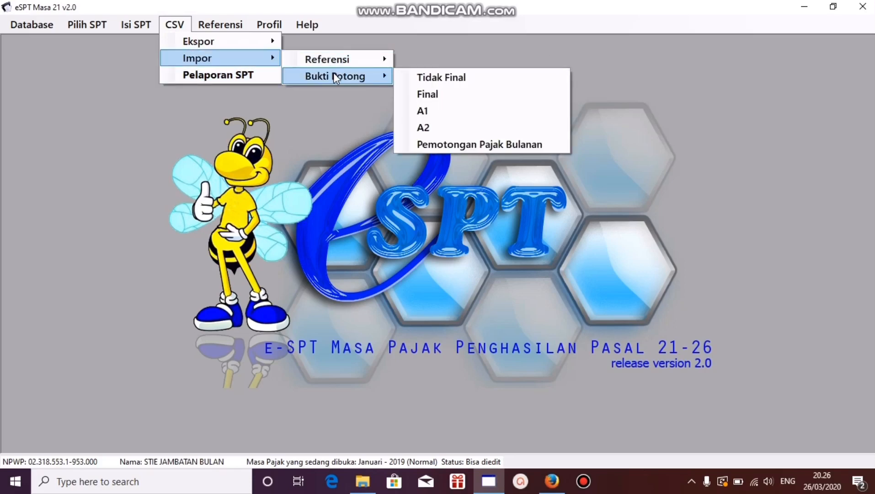
{"action": "left_click", "coordinate": [430, 145]}
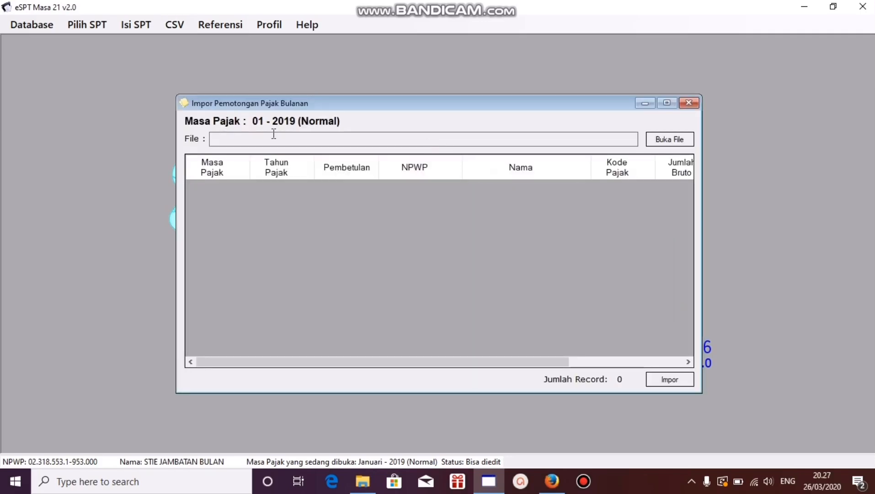
{"action": "left_click", "coordinate": [667, 141]}
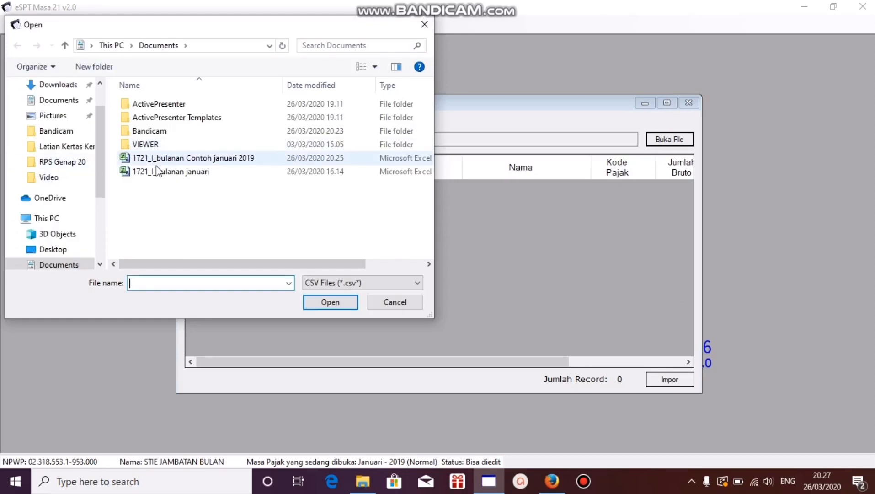
{"action": "left_click", "coordinate": [63, 101]}
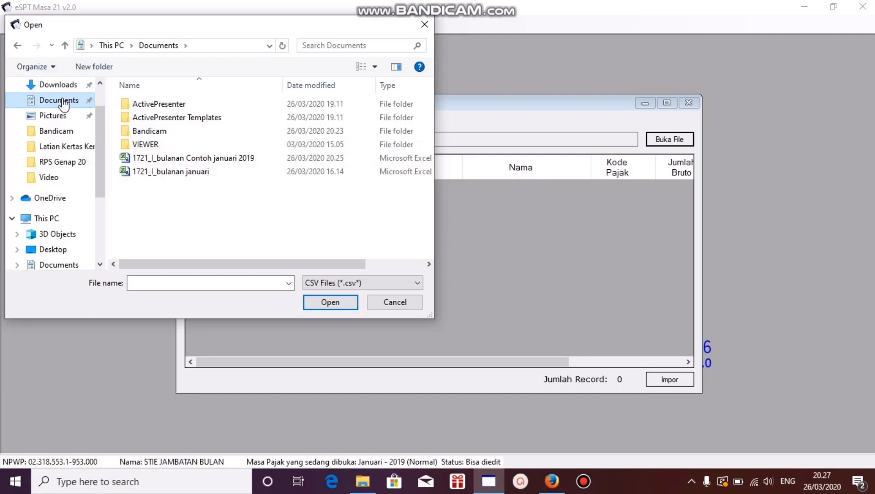
{"action": "left_click", "coordinate": [219, 160]}
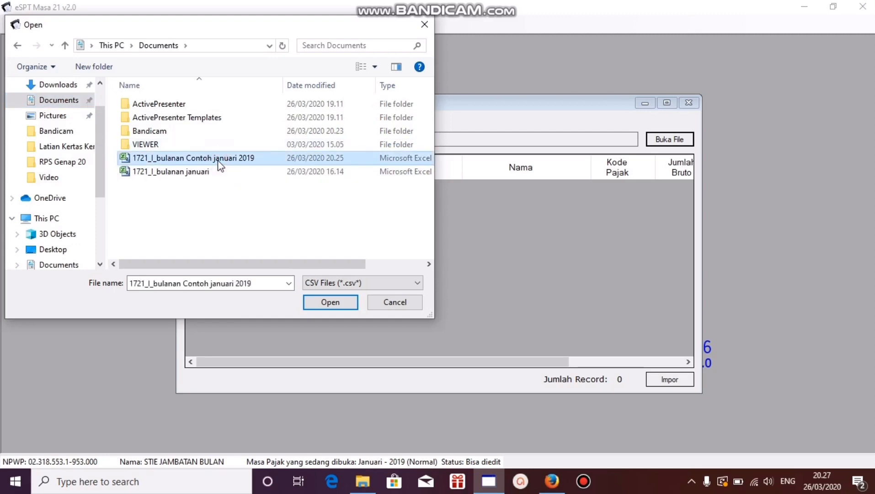
{"action": "left_click", "coordinate": [325, 302]}
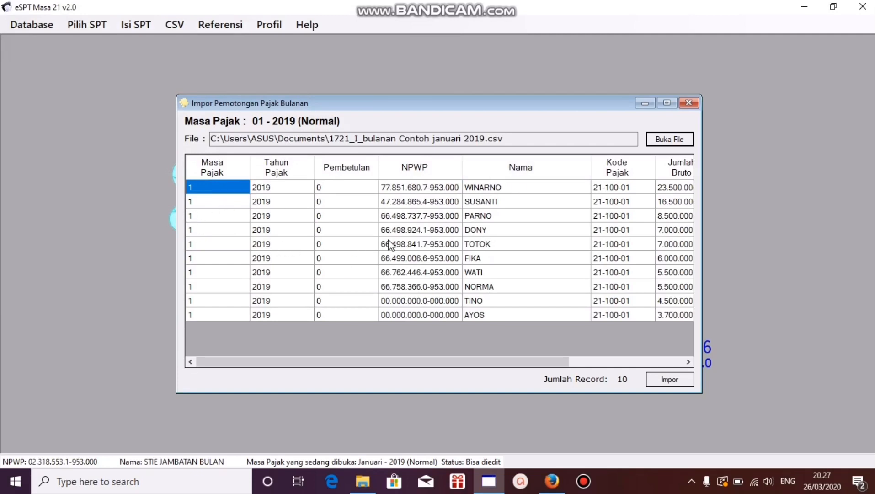
Step: Import the loaded monthly withholding records into the SPT and close the import window
{"action": "left_click", "coordinate": [670, 380]}
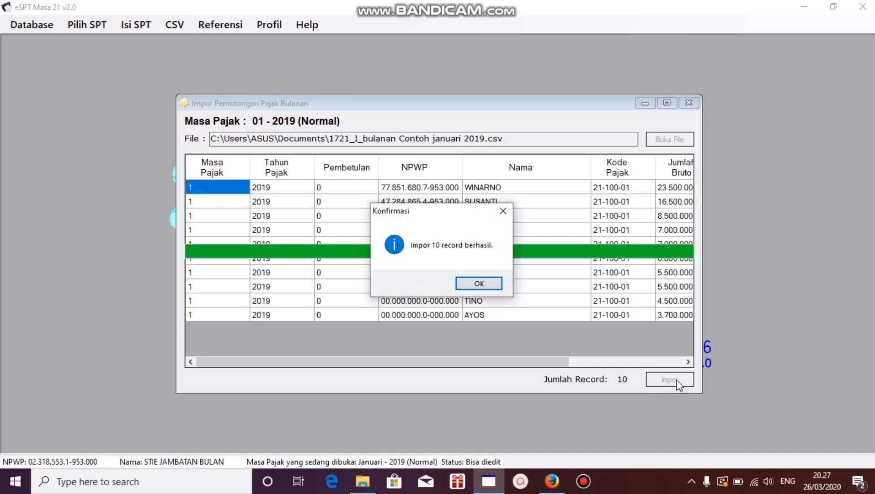
{"action": "left_click", "coordinate": [465, 284]}
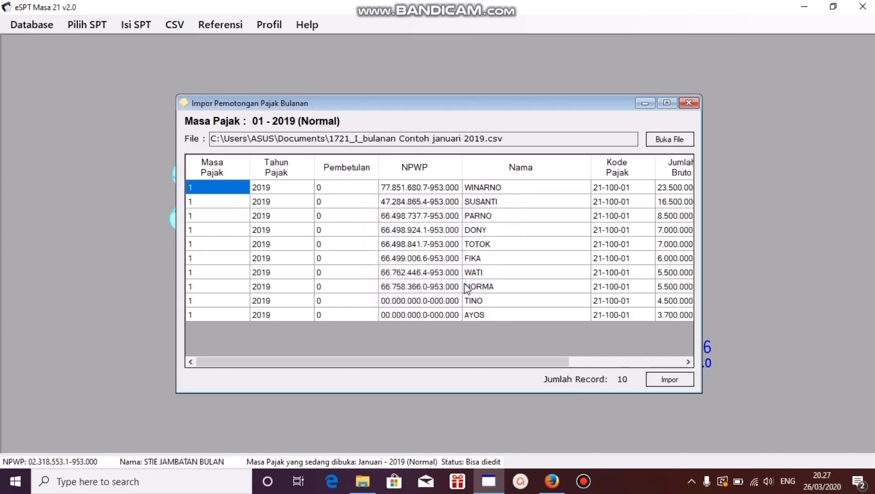
{"action": "left_click", "coordinate": [688, 104]}
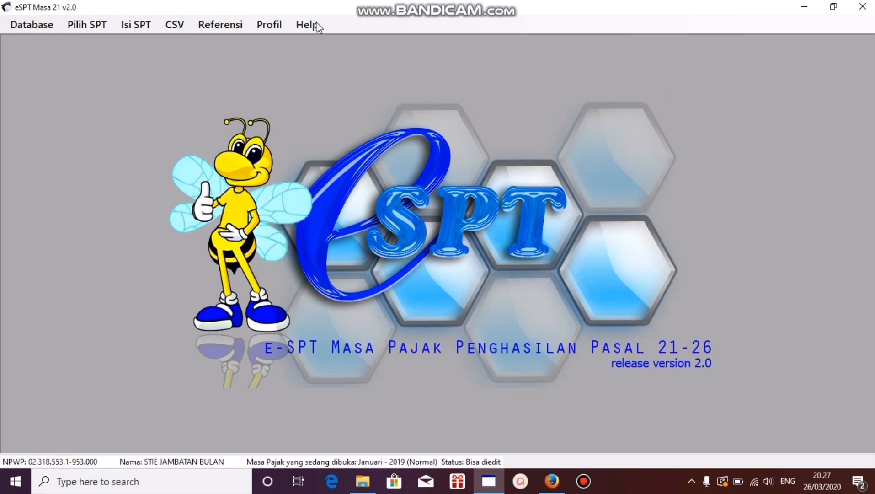
Step: Open the monthly Daftar Pemotongan Pajak (1721-I) to review the imported employee entries
{"action": "left_click", "coordinate": [147, 26]}
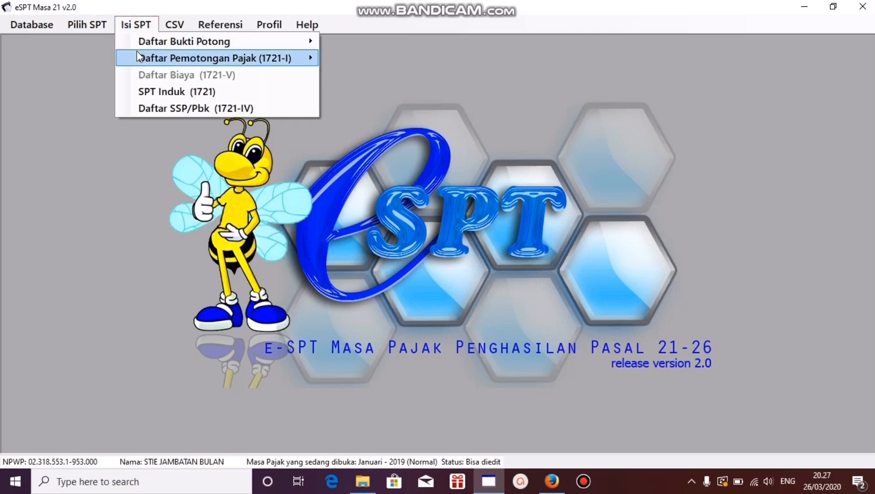
{"action": "mouse_move", "coordinate": [137, 54]}
{"action": "left_click", "coordinate": [341, 60]}
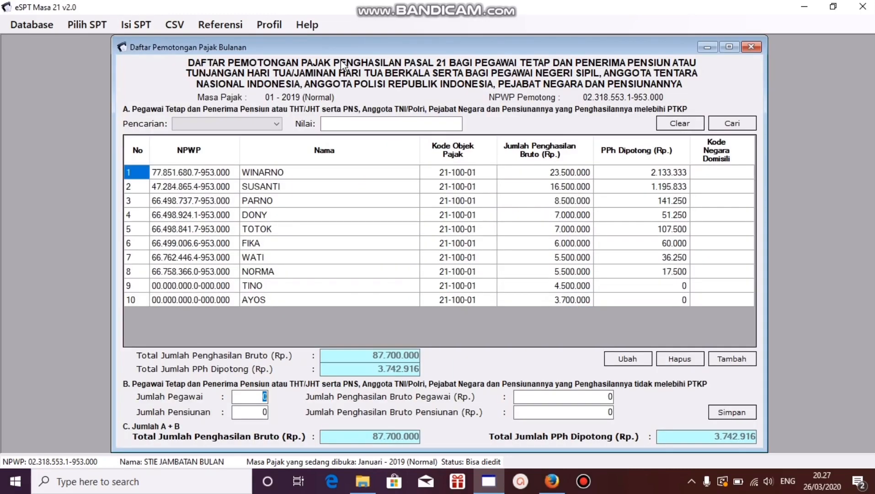
Step: Review the imported employee entries, save section B of the monthly withholding list with zero values, and close the list
{"action": "left_click", "coordinate": [294, 175]}
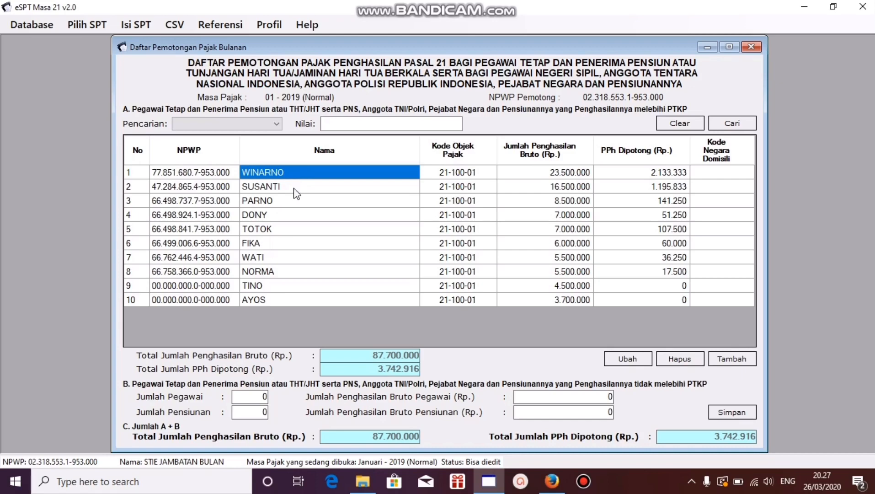
{"action": "left_click", "coordinate": [296, 186]}
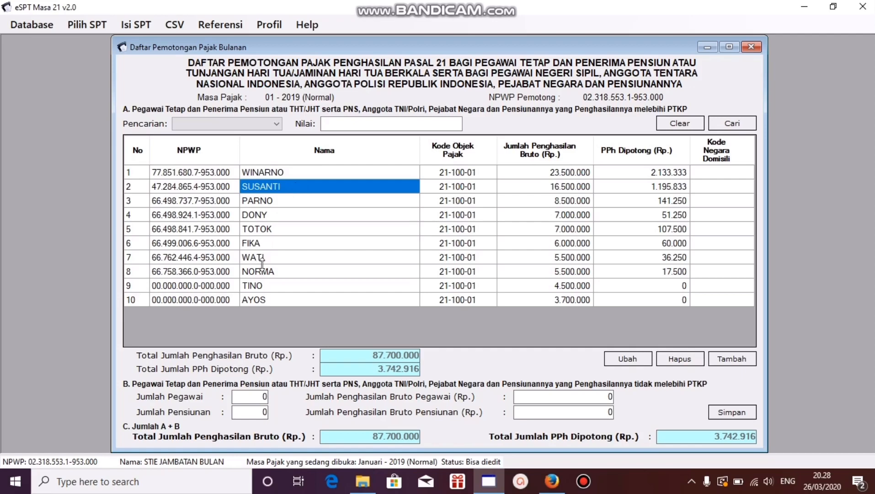
{"action": "left_click", "coordinate": [266, 301]}
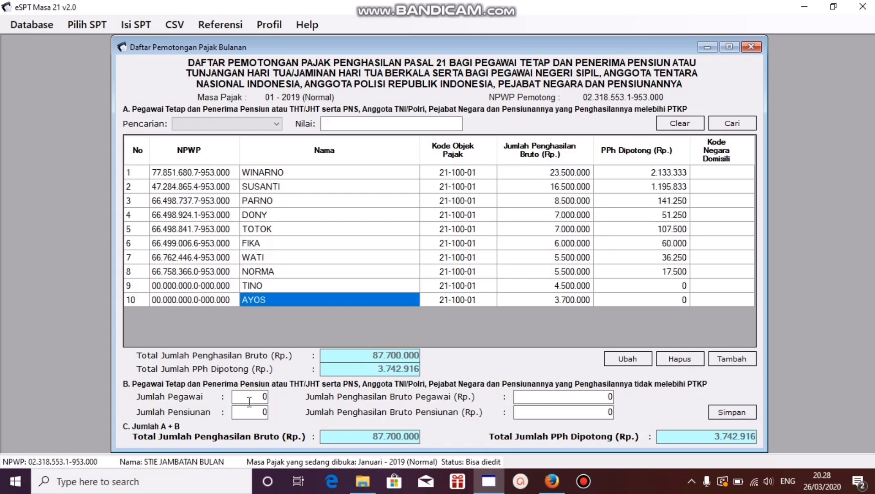
{"action": "left_click", "coordinate": [728, 412]}
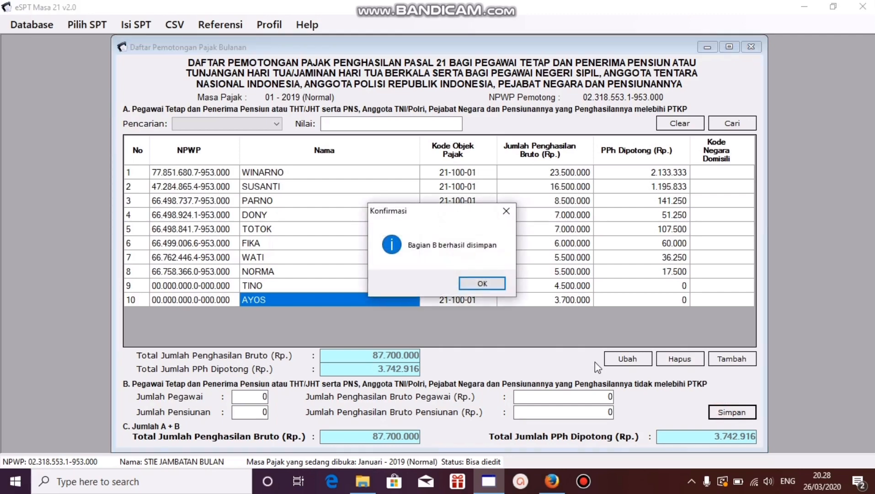
{"action": "left_click", "coordinate": [483, 283]}
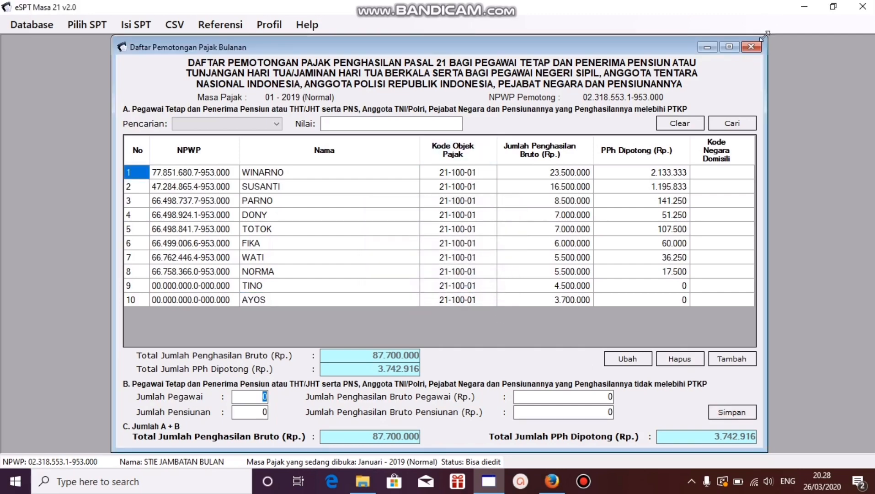
{"action": "left_click", "coordinate": [750, 49]}
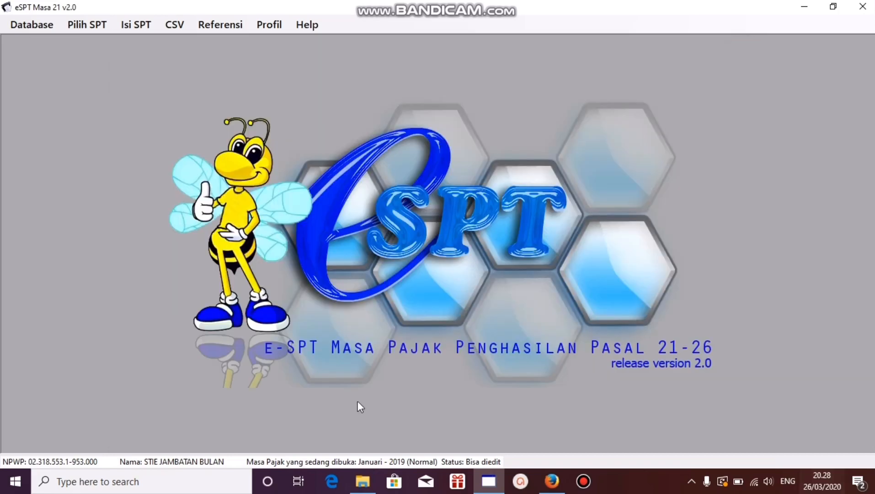
Step: Open SPT Induk (1721) and check the Pegawai Tetap row's recipient count, gross income and tax in B.1 Daftar Pemotongan
{"action": "left_click", "coordinate": [129, 27]}
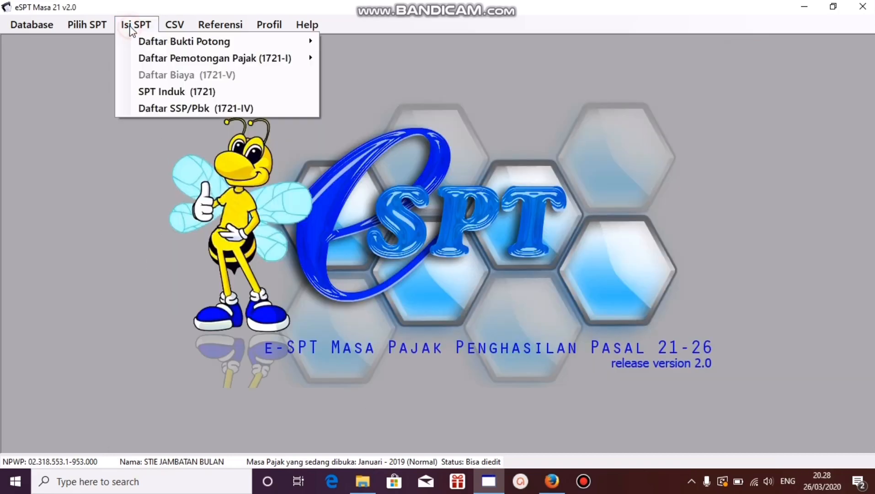
{"action": "left_click", "coordinate": [163, 94]}
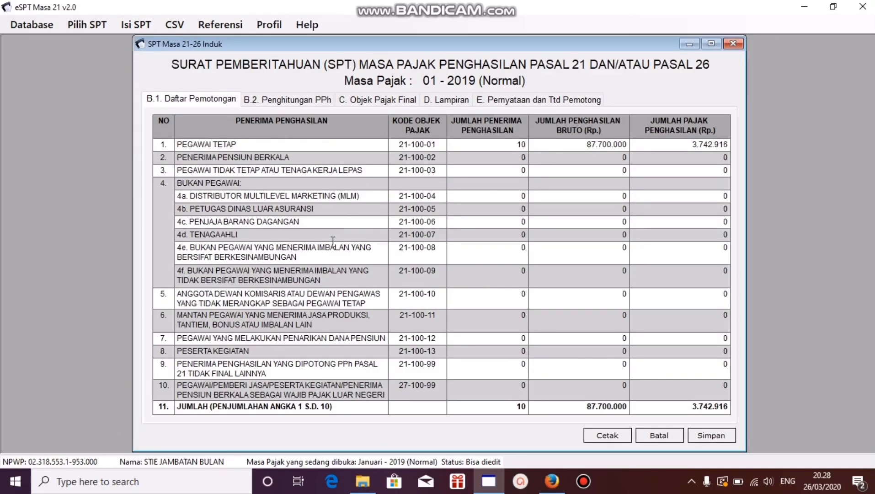
{"action": "left_click", "coordinate": [483, 143]}
{"action": "left_click_drag", "start_coordinate": [516, 146], "coordinate": [531, 147]}
{"action": "left_click", "coordinate": [672, 144]}
Step: Set the Tanggal in section E, Pernyataan dan Ttd Pemotong, to 19-02-2019
{"action": "left_click", "coordinate": [539, 99]}
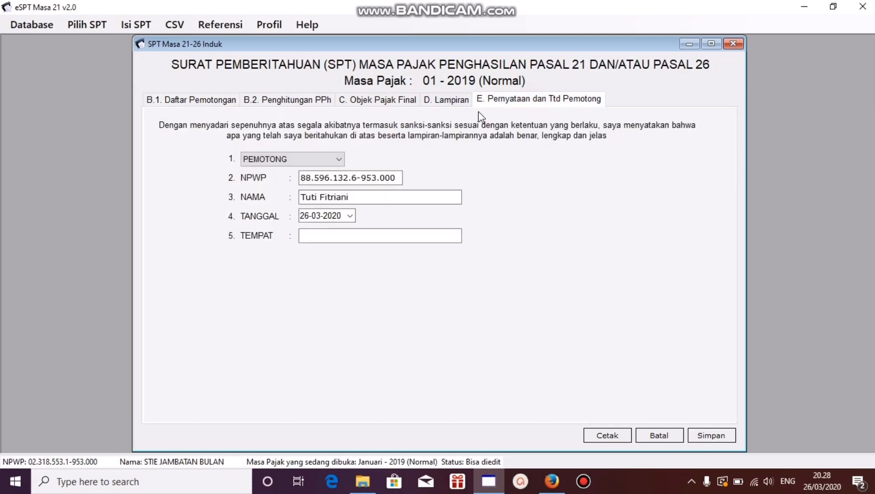
{"action": "left_click", "coordinate": [350, 215]}
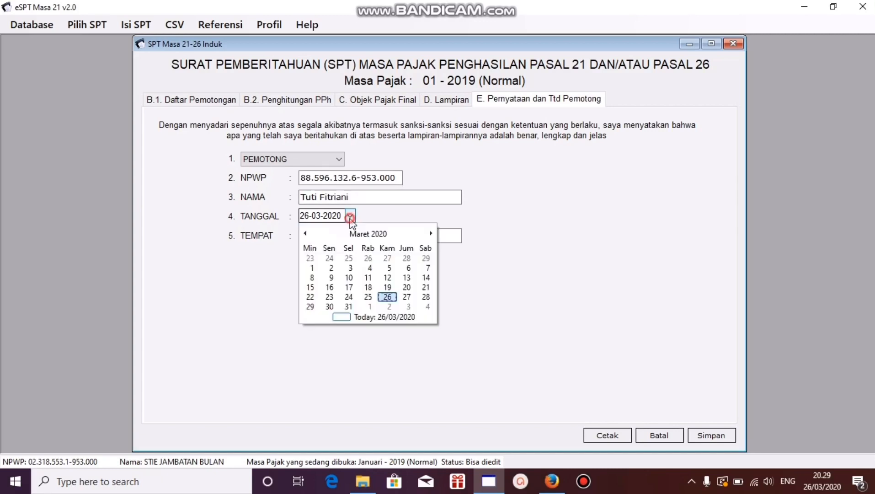
{"action": "left_click", "coordinate": [364, 234]}
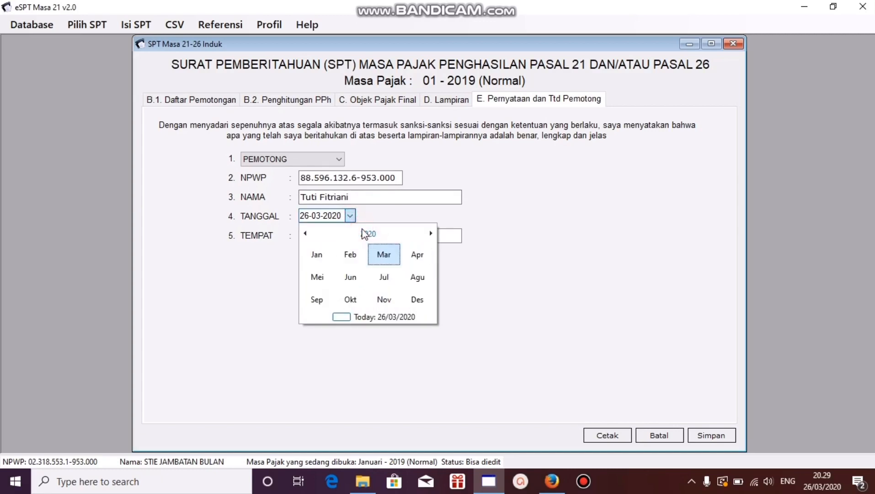
{"action": "left_click", "coordinate": [366, 233]}
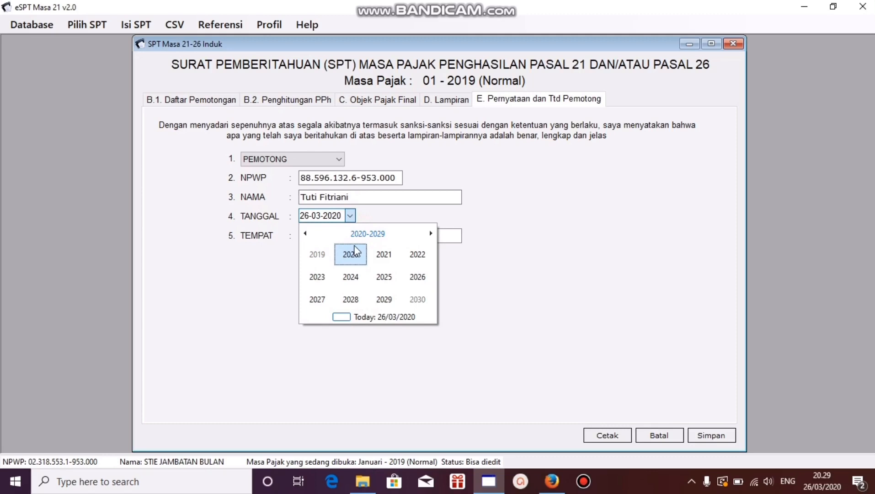
{"action": "left_click", "coordinate": [319, 254]}
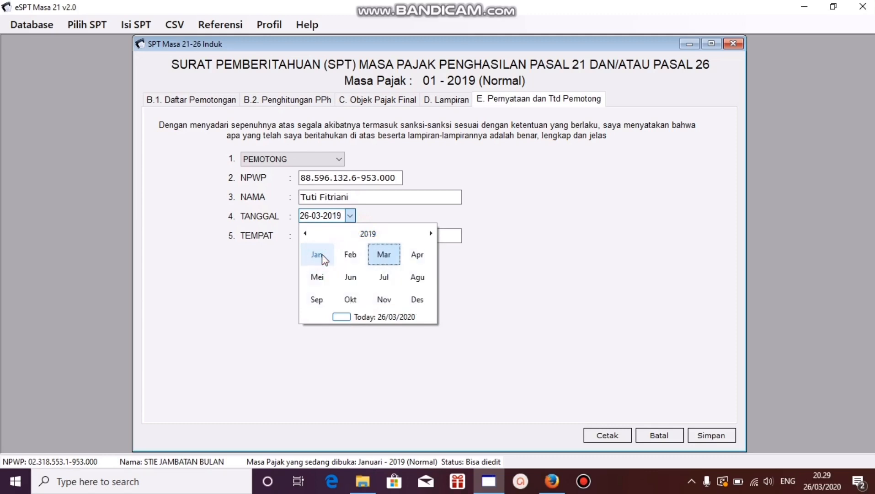
{"action": "left_click", "coordinate": [350, 255]}
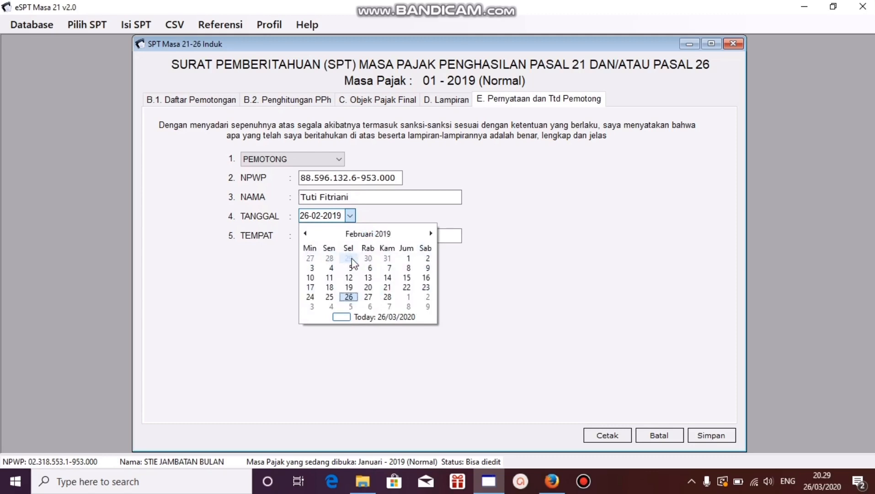
{"action": "left_click", "coordinate": [349, 288]}
Step: Enter Timika as the Tempat in the declaration, save the SPT Induk and close its window
{"action": "left_click", "coordinate": [341, 231]}
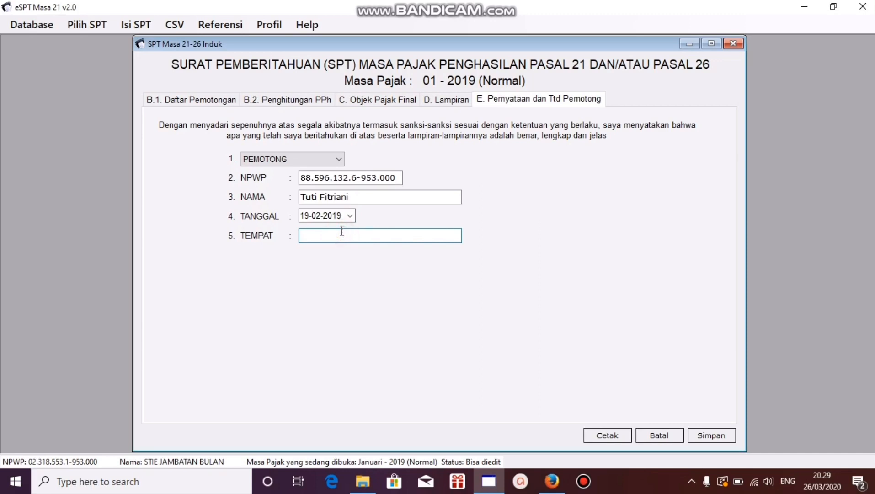
{"action": "type", "text": "Timika"}
{"action": "left_click", "coordinate": [726, 436]}
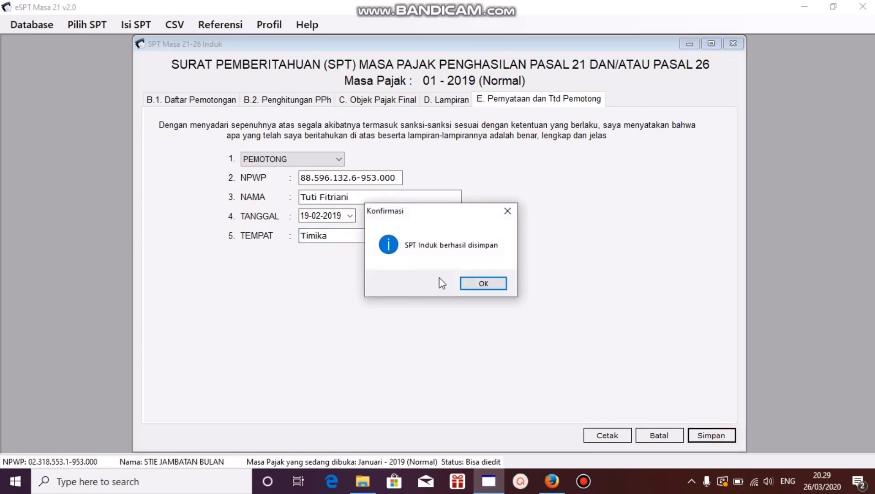
{"action": "left_click", "coordinate": [474, 283]}
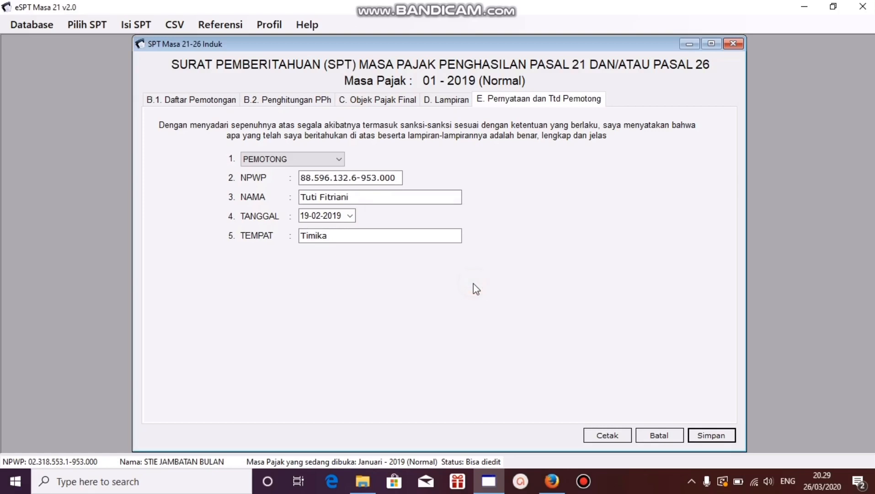
{"action": "left_click", "coordinate": [730, 45]}
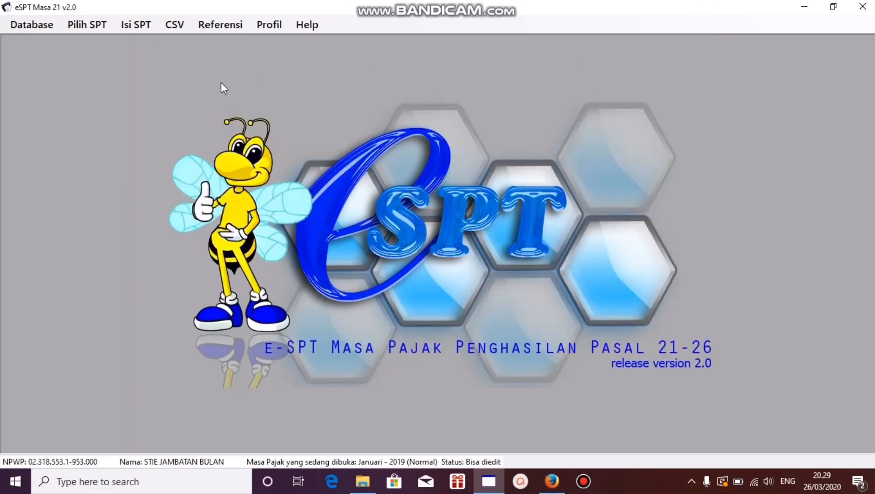
Step: Bring up the choice of forms to fill in for the Januari 2019 SPT
{"action": "left_click", "coordinate": [123, 25]}
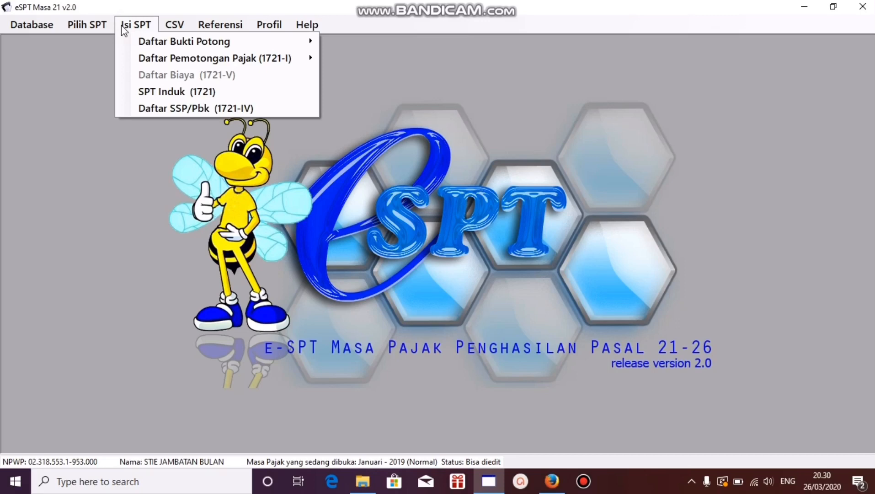
Step: Open Daftar SSP/Pbk (1721-IV) and copy the PPh Terutang amount for PPh Tidak Final (KJS: 100)
{"action": "left_click", "coordinate": [163, 109]}
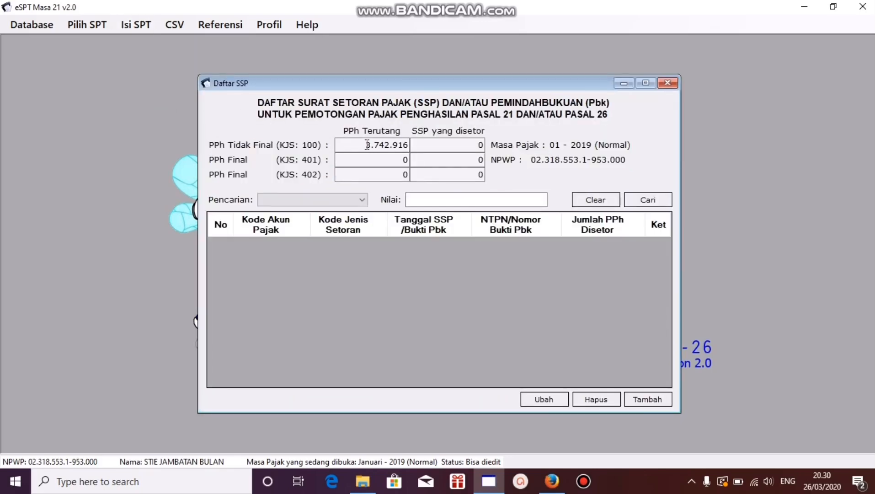
{"action": "left_click", "coordinate": [347, 128]}
{"action": "left_click_drag", "start_coordinate": [364, 145], "coordinate": [409, 146]}
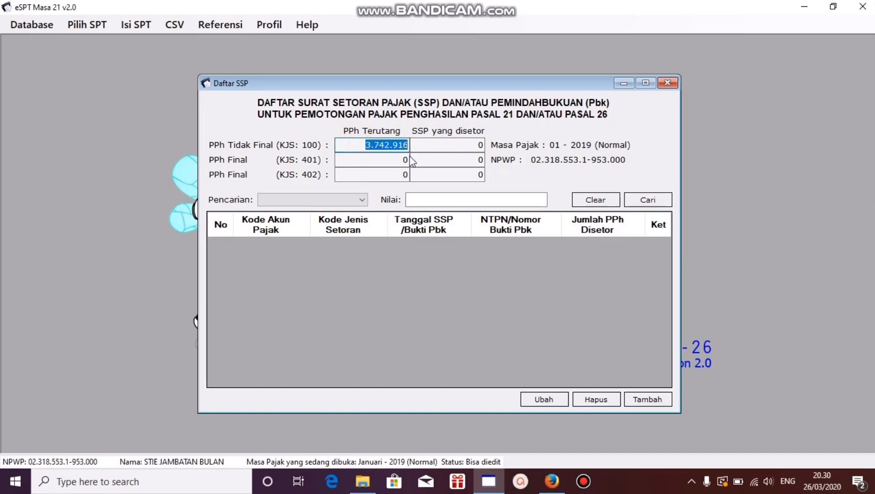
{"action": "right_click", "coordinate": [396, 147]}
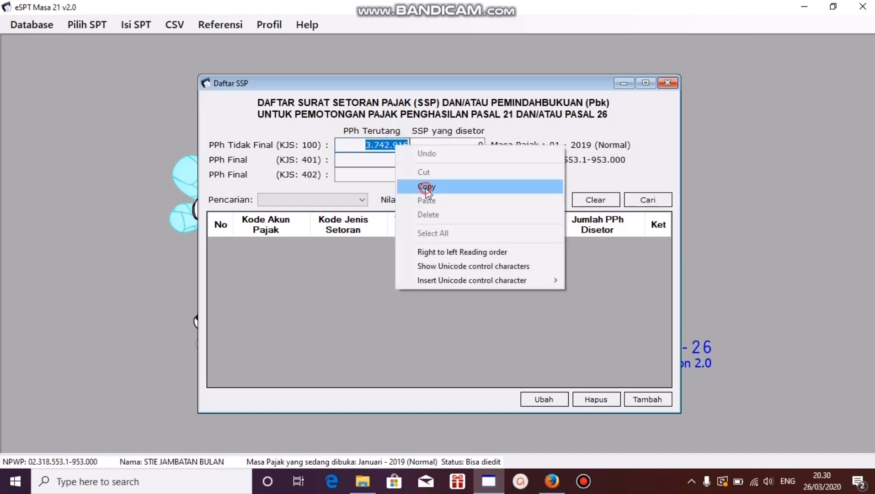
{"action": "left_click", "coordinate": [423, 133]}
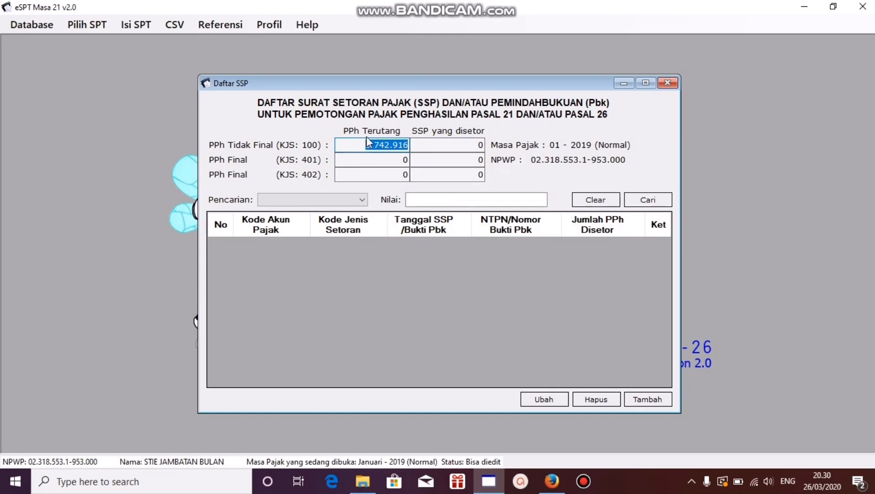
{"action": "right_click", "coordinate": [389, 145]}
{"action": "left_click", "coordinate": [416, 193]}
Step: Add a new SSP/Pbk record with Kode Akun Pajak 411121 and Kode Jenis Setoran 100
{"action": "left_click", "coordinate": [638, 396]}
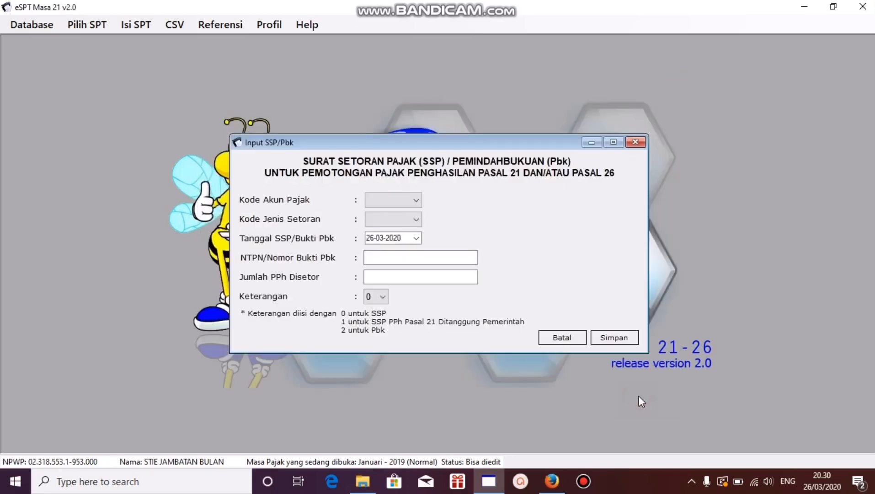
{"action": "left_click", "coordinate": [396, 201]}
{"action": "left_click", "coordinate": [396, 224]}
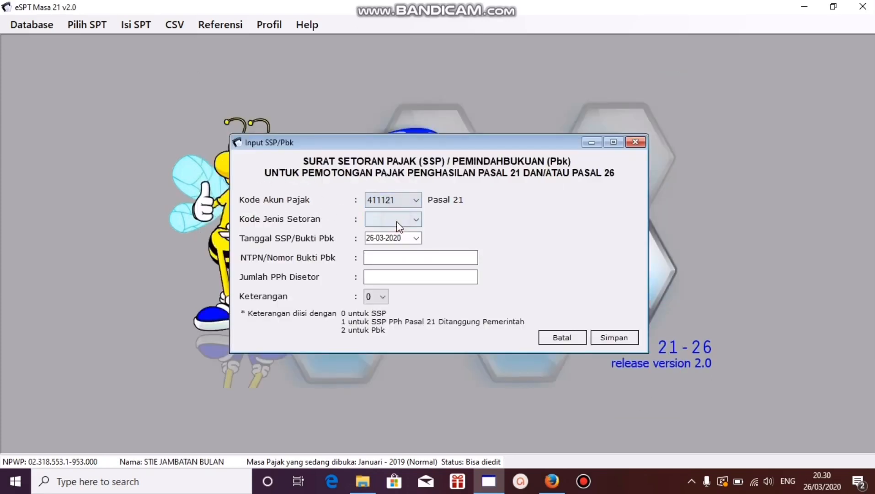
{"action": "left_click", "coordinate": [417, 220]}
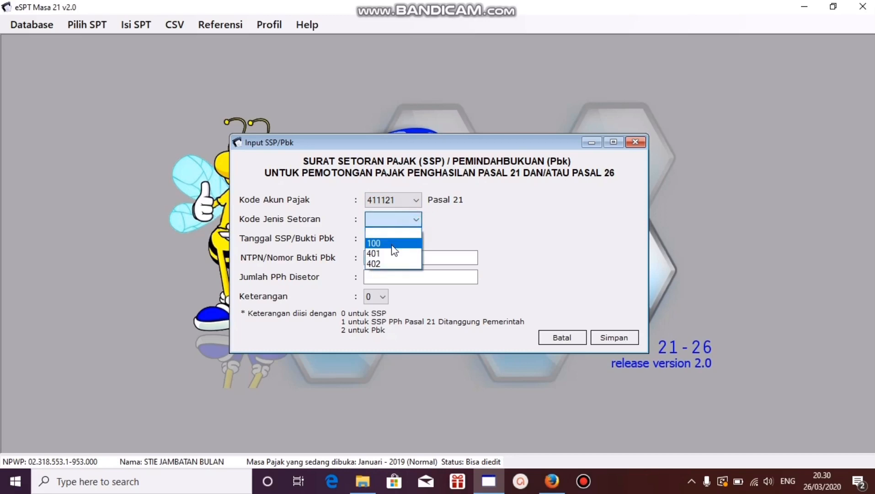
{"action": "left_click", "coordinate": [391, 242]}
Step: Set the Tanggal SSP/Bukti Pbk of the new record to 10-02-2019
{"action": "left_click", "coordinate": [416, 238]}
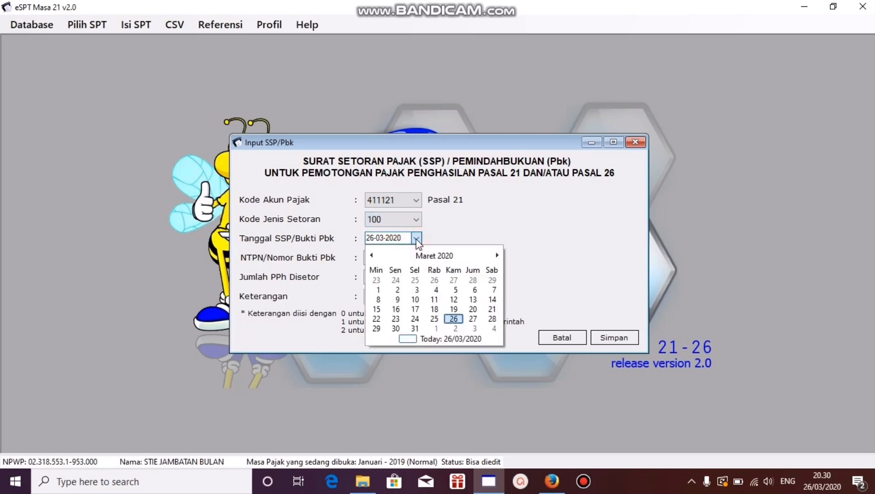
{"action": "left_click", "coordinate": [432, 255]}
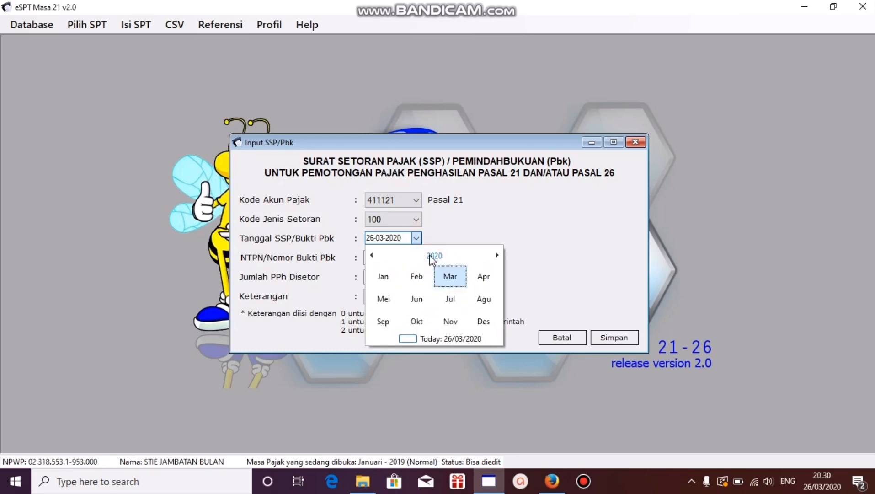
{"action": "left_click", "coordinate": [431, 255]}
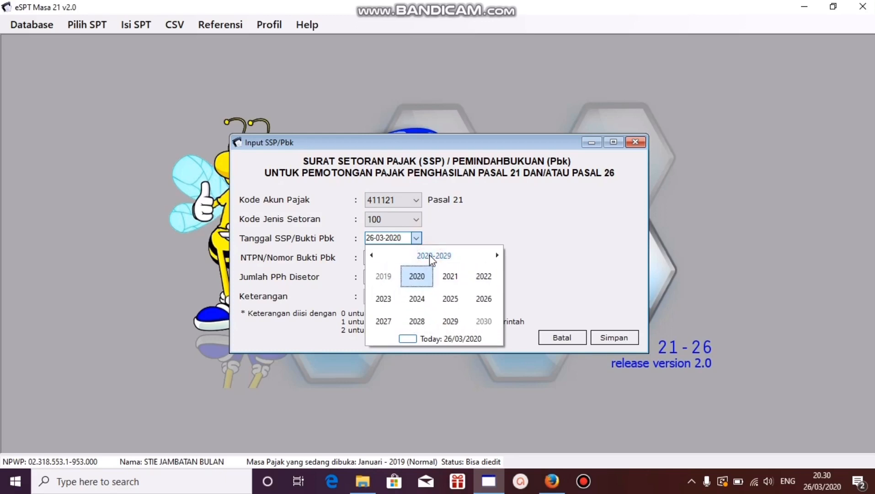
{"action": "left_click", "coordinate": [383, 275]}
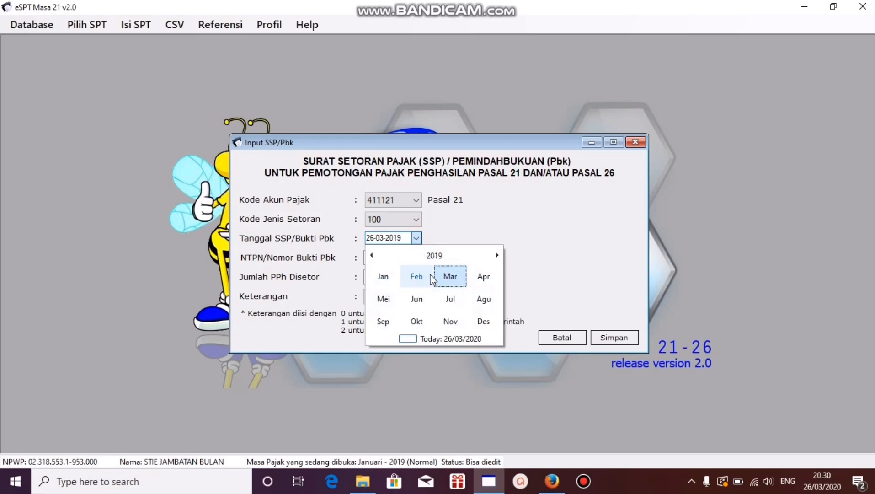
{"action": "left_click", "coordinate": [416, 276]}
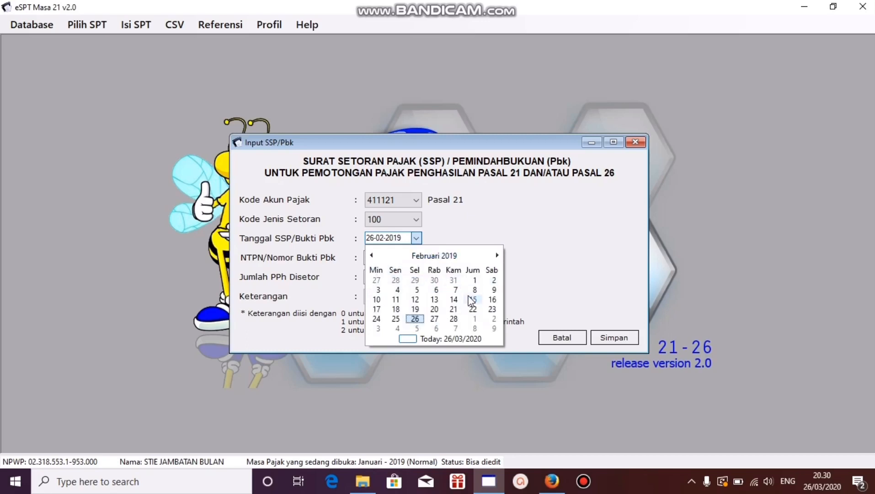
{"action": "left_click", "coordinate": [377, 299]}
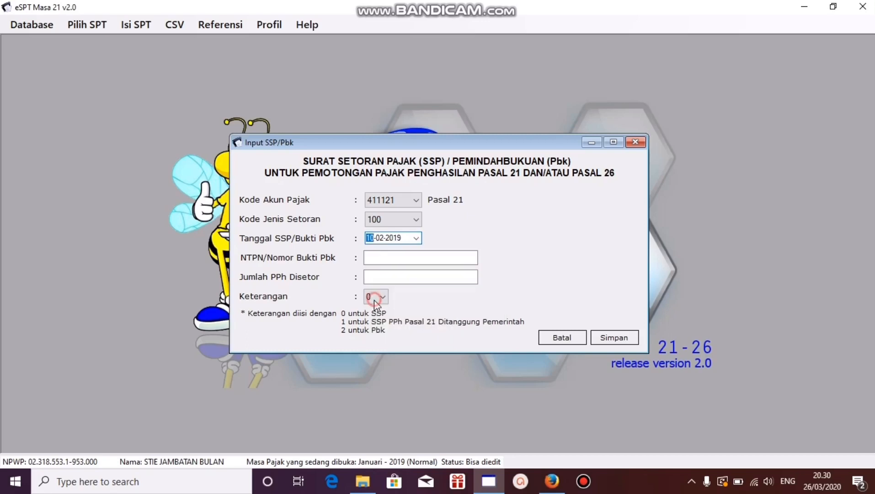
Step: Enter the NTPN payment number and paste the copied amount, 3.742.916, as Jumlah PPh Disetor
{"action": "left_click", "coordinate": [381, 257]}
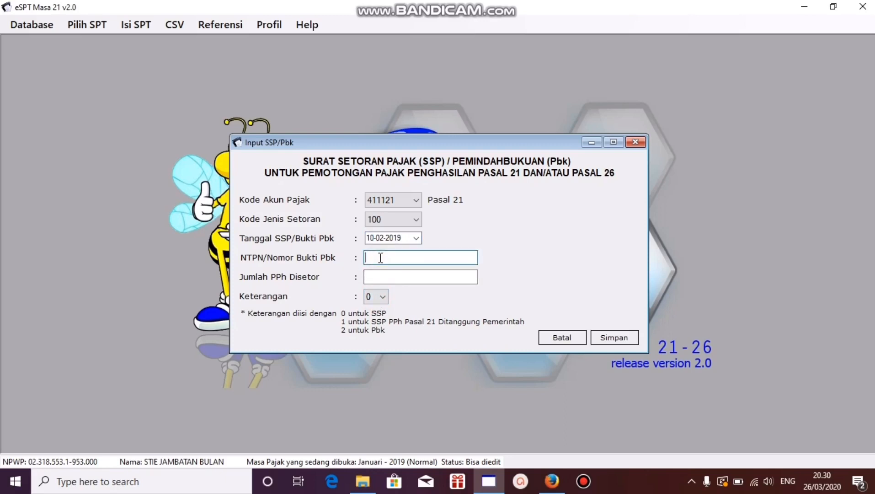
{"action": "type", "text": "dhfgerruwf78"}
{"action": "type", "text": "3456"}
{"action": "left_click", "coordinate": [397, 280]}
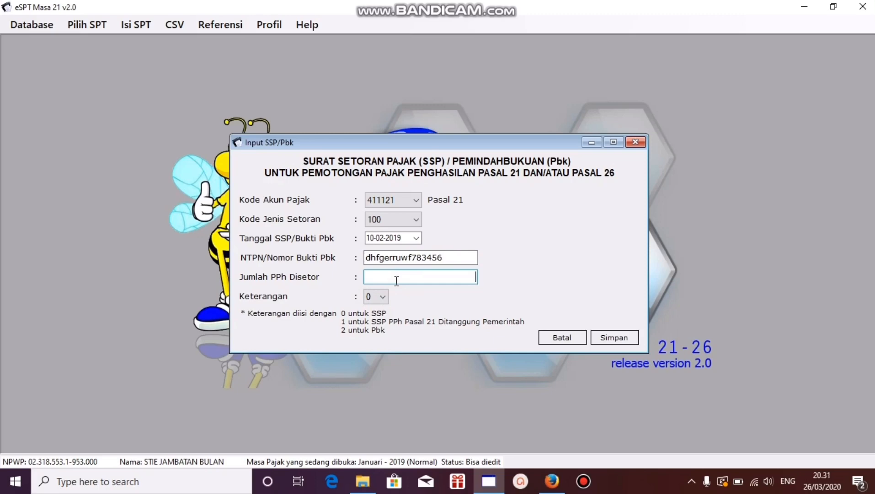
{"action": "right_click", "coordinate": [427, 273]}
{"action": "left_click", "coordinate": [458, 330]}
Step: Save the SSP without recording another, compare PPh Terutang with SSP yang disetor and close Daftar SSP
{"action": "left_click", "coordinate": [607, 341]}
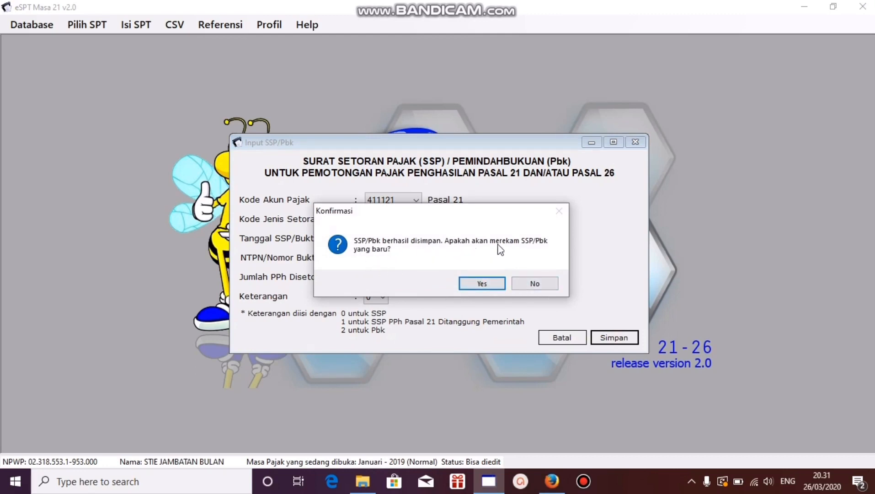
{"action": "left_click", "coordinate": [541, 284]}
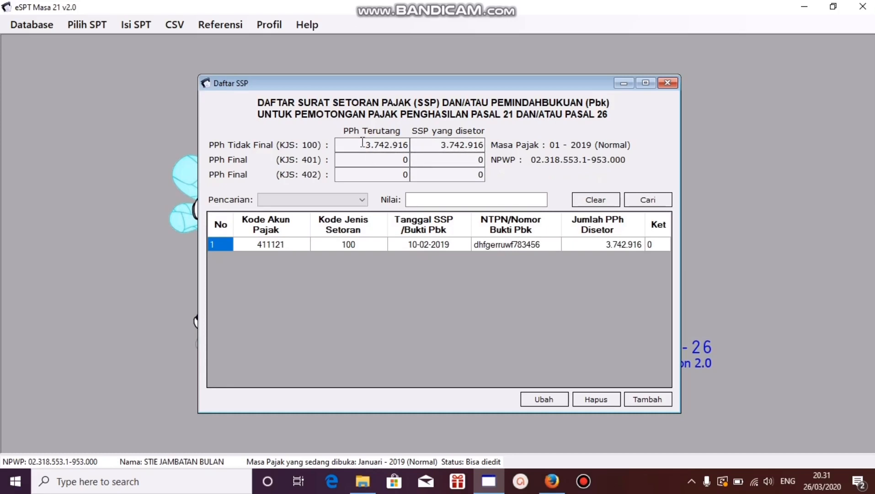
{"action": "left_click_drag", "start_coordinate": [364, 145], "coordinate": [485, 145]}
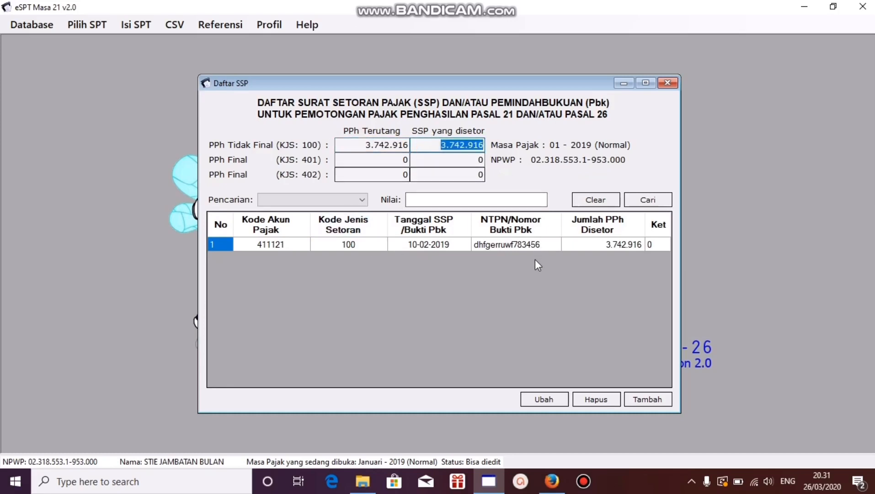
{"action": "left_click", "coordinate": [667, 83]}
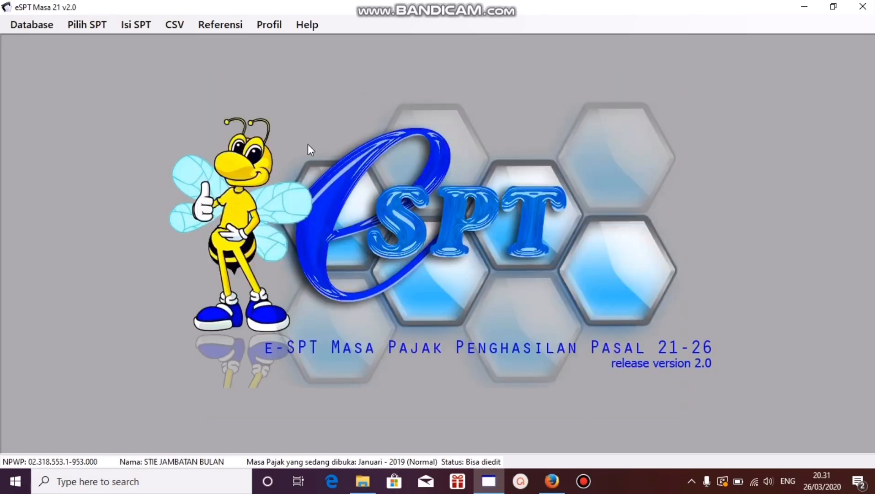
Step: Create the Pelaporan SPT CSV file for Januari 2019 and save it in Documents under the suggested file name
{"action": "left_click", "coordinate": [179, 28]}
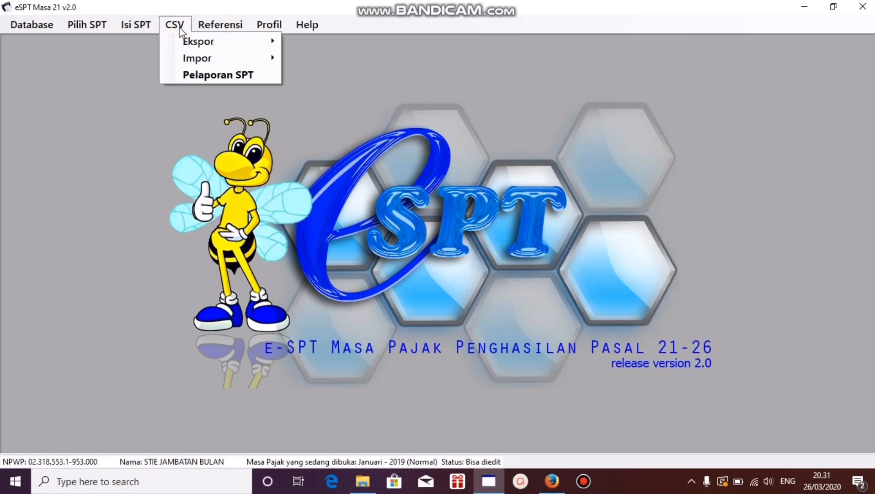
{"action": "left_click", "coordinate": [206, 76]}
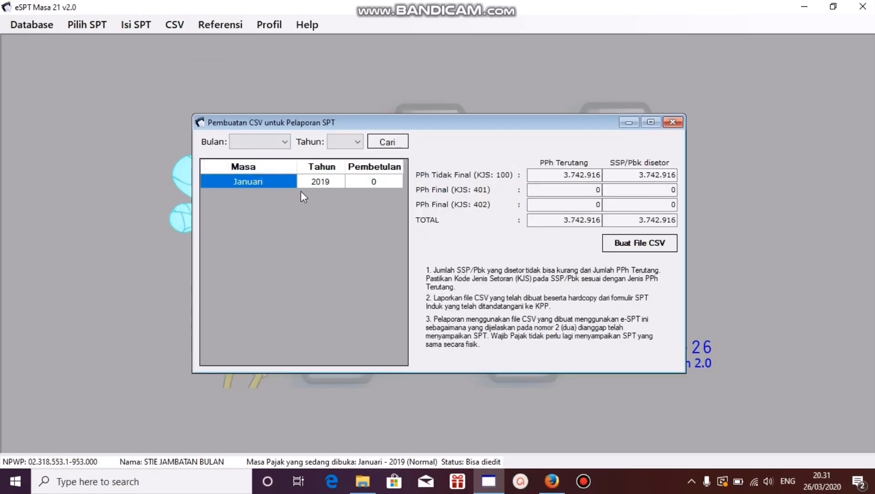
{"action": "left_click", "coordinate": [323, 182]}
{"action": "left_click", "coordinate": [649, 252]}
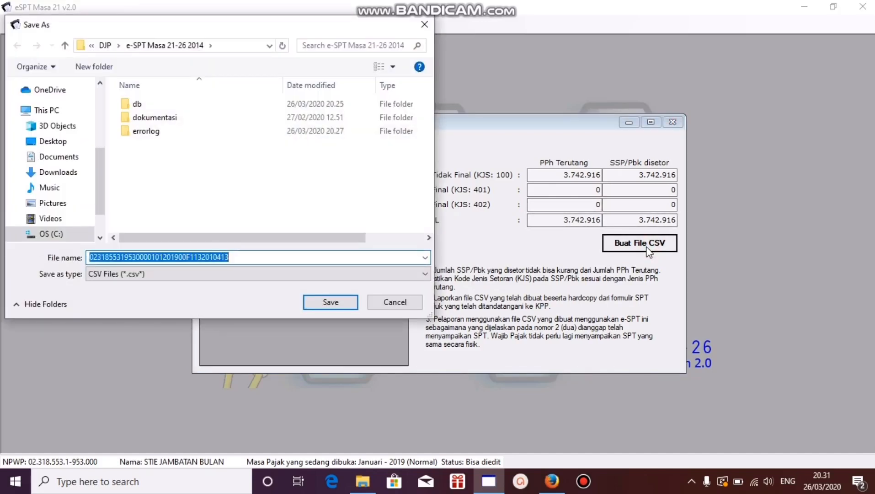
{"action": "left_click", "coordinate": [60, 157]}
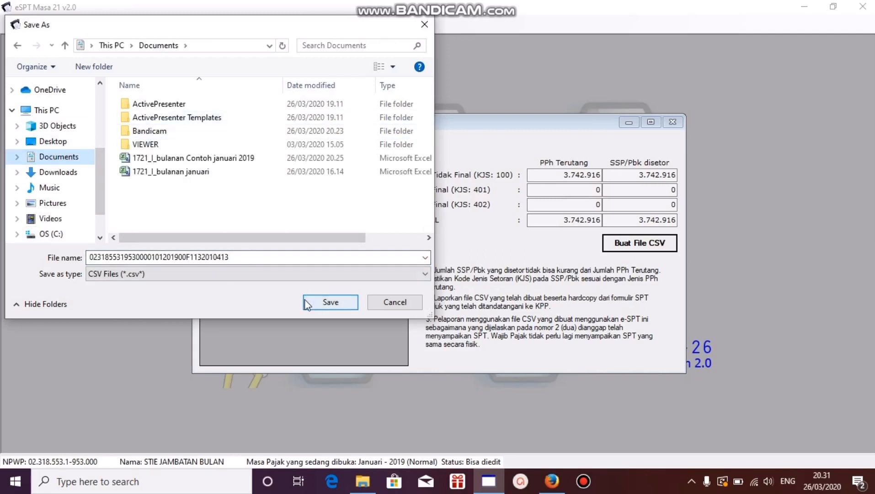
{"action": "left_click", "coordinate": [308, 301]}
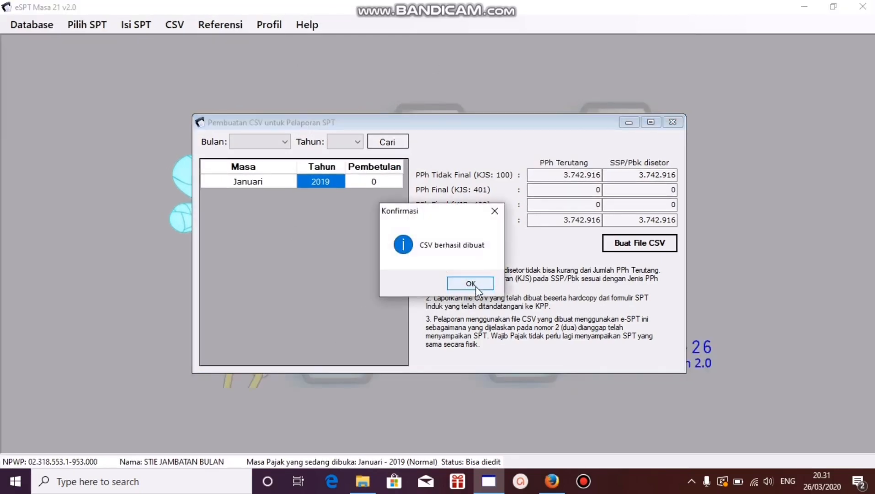
{"action": "left_click", "coordinate": [472, 283]}
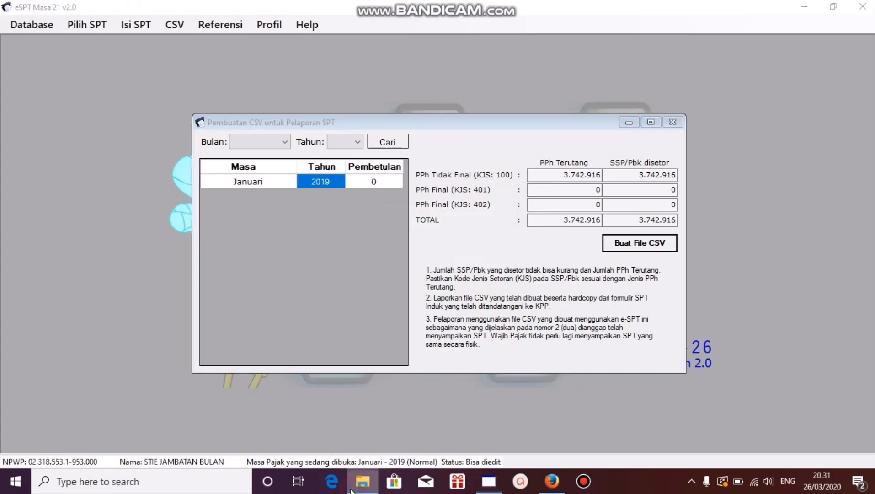
Step: Locate the new reporting CSV in Documents in File Explorer, then return to e-SPT and close the CSV creation window
{"action": "left_click", "coordinate": [357, 484]}
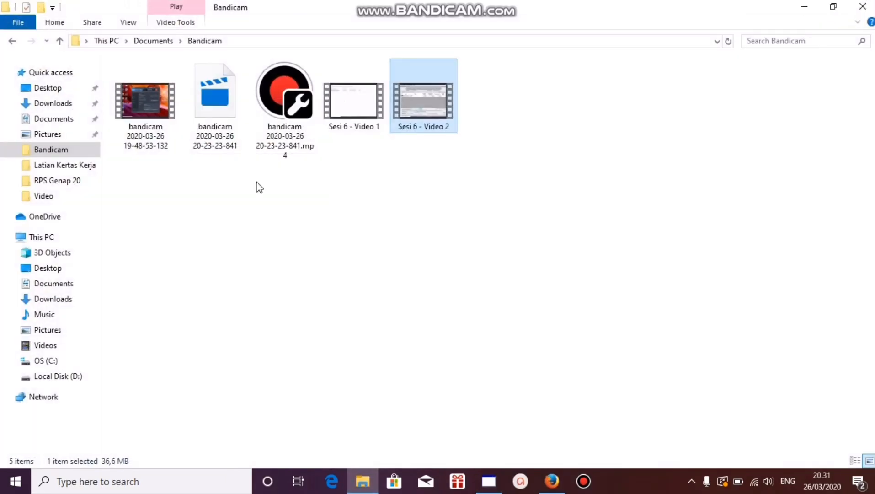
{"action": "left_click", "coordinate": [62, 119]}
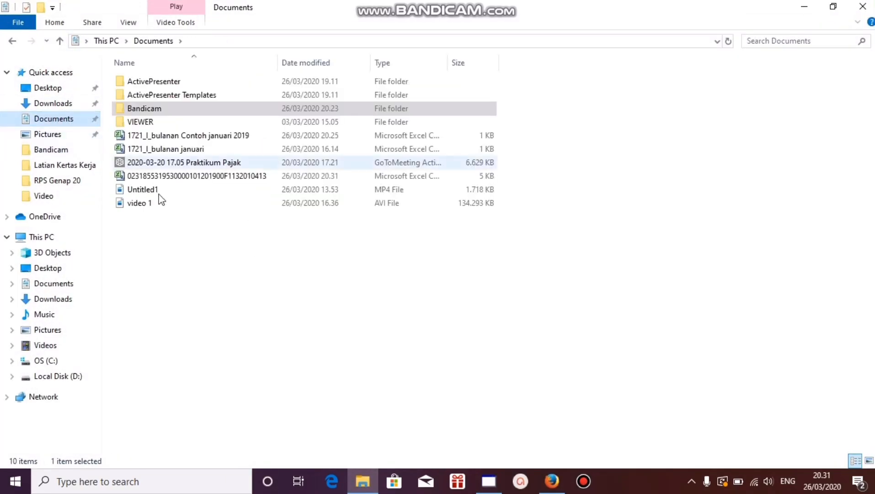
{"action": "left_click", "coordinate": [186, 177]}
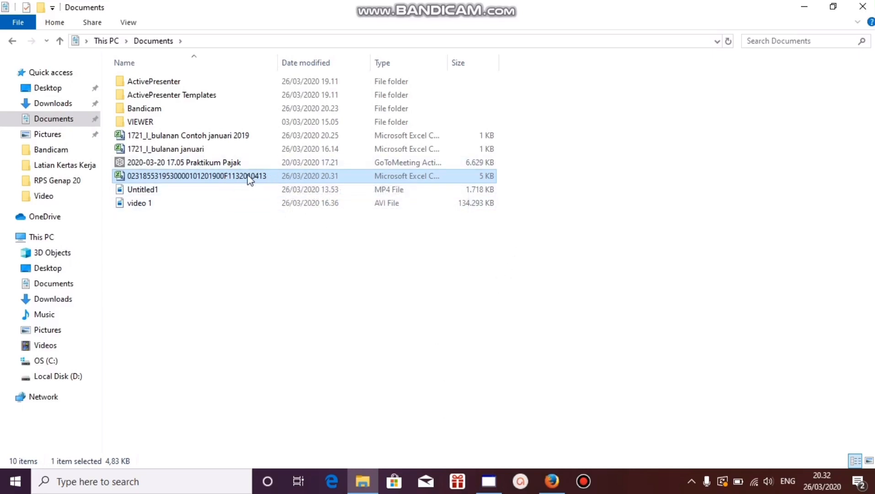
{"action": "left_click", "coordinate": [488, 481]}
{"action": "left_click", "coordinate": [672, 122]}
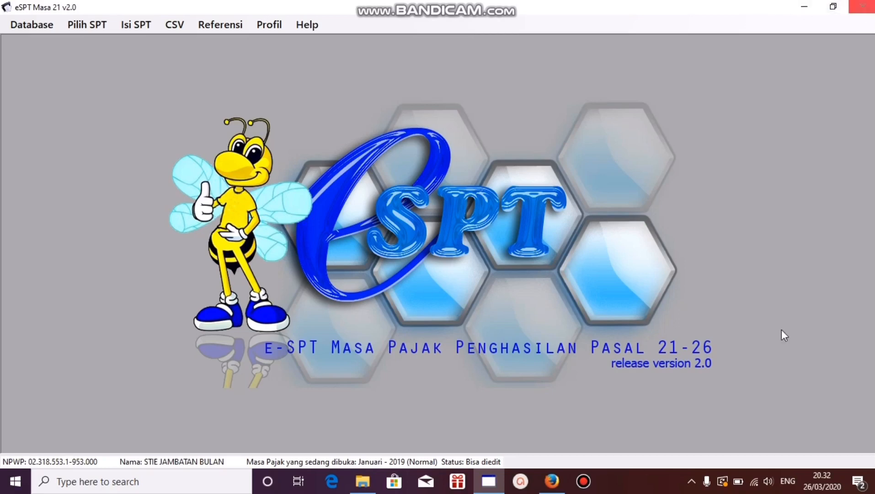
{"action": "left_click", "coordinate": [583, 481]}
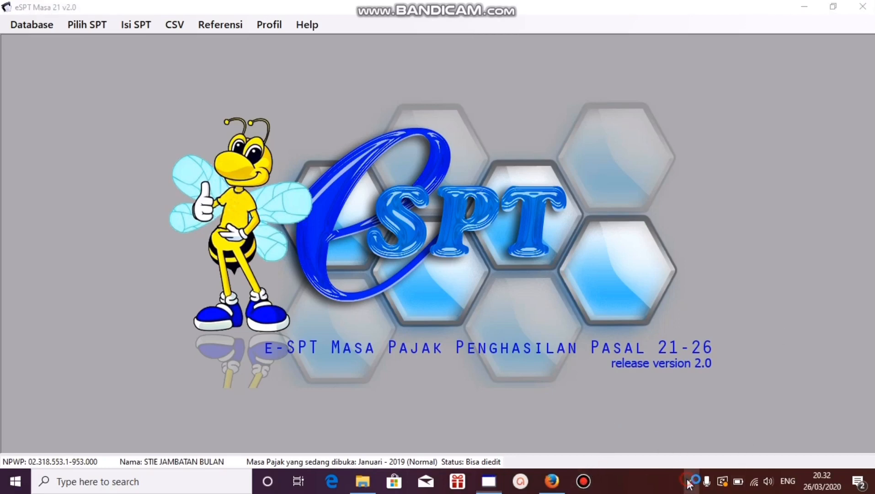
{"action": "left_click", "coordinate": [691, 481]}
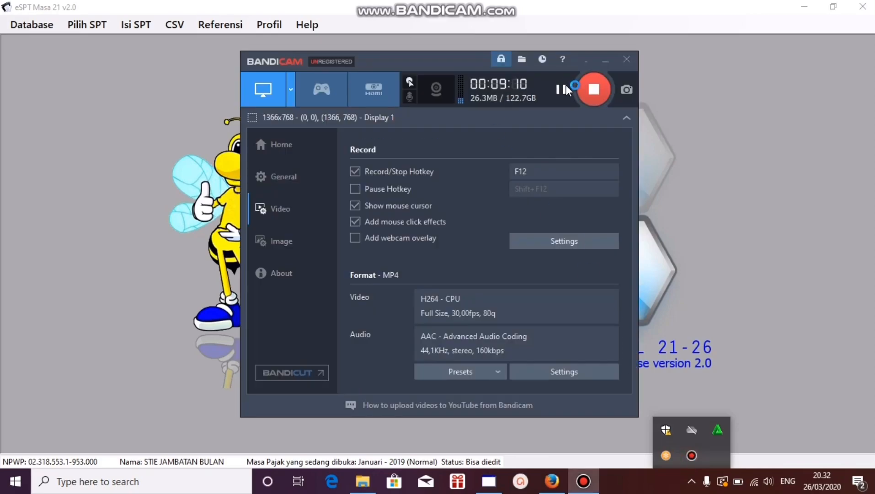